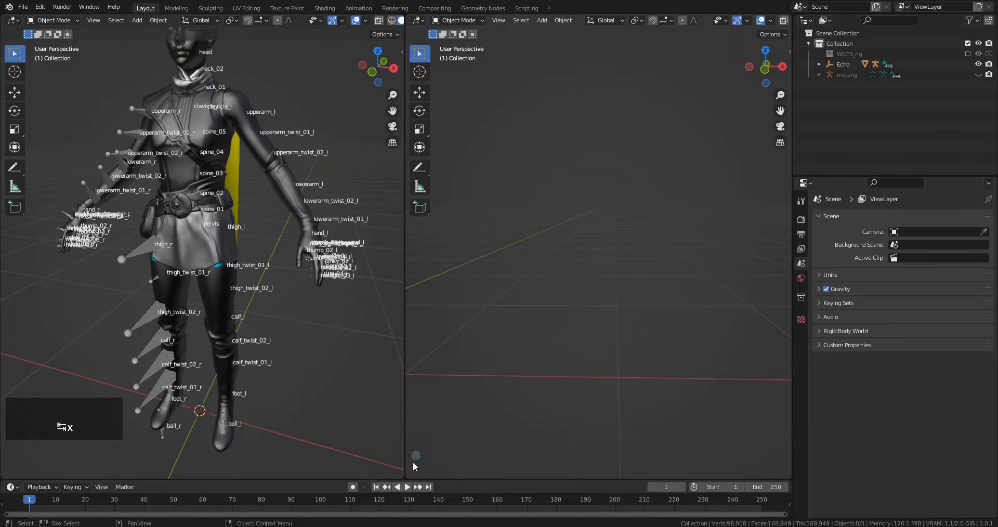
# Merge the two 3D viewports into one, and unhide and select the metarig armature
pyautogui.moveTo(401, 473); pyautogui.dragTo(491, 463)
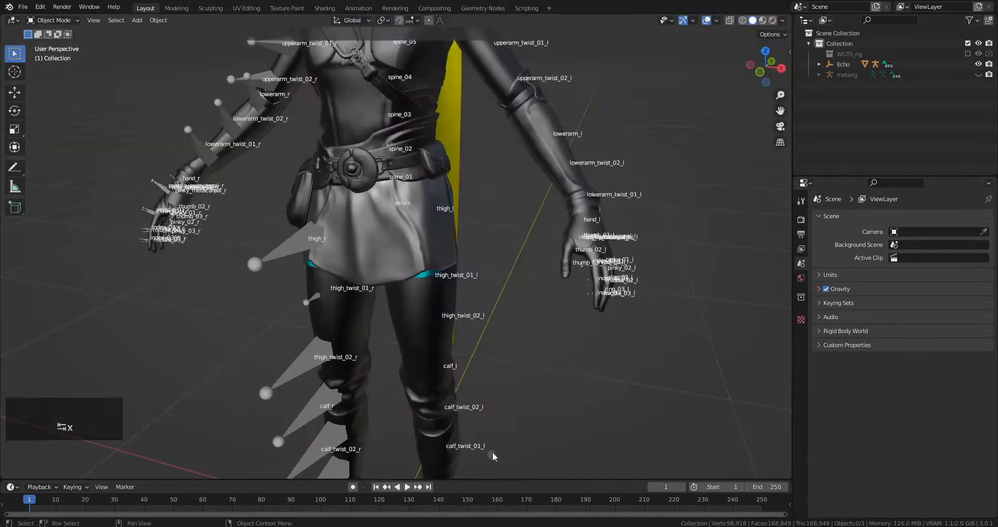
pyautogui.scroll(-2, 471, 304)
pyautogui.moveTo(471, 301); pyautogui.dragTo(460, 248, button='middle')
pyautogui.click(978, 75)
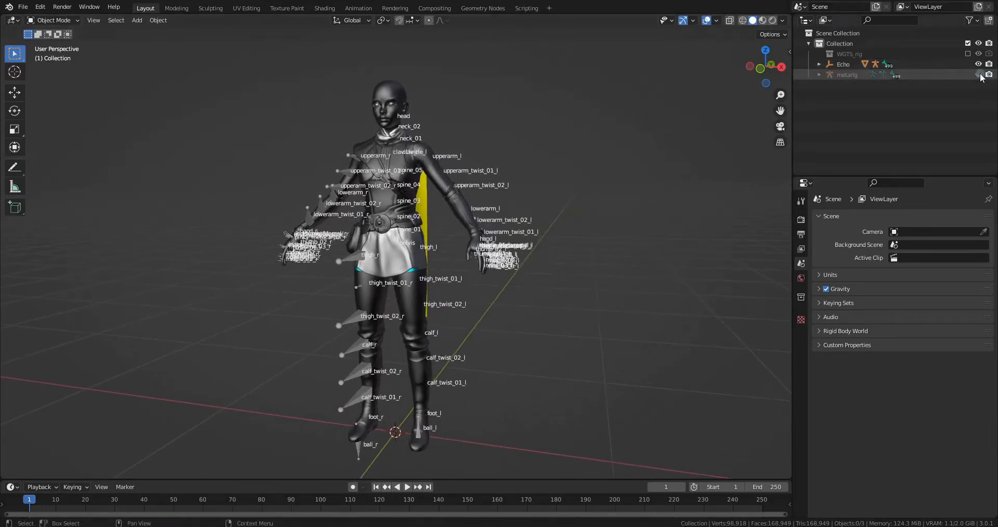
pyautogui.click(500, 139)
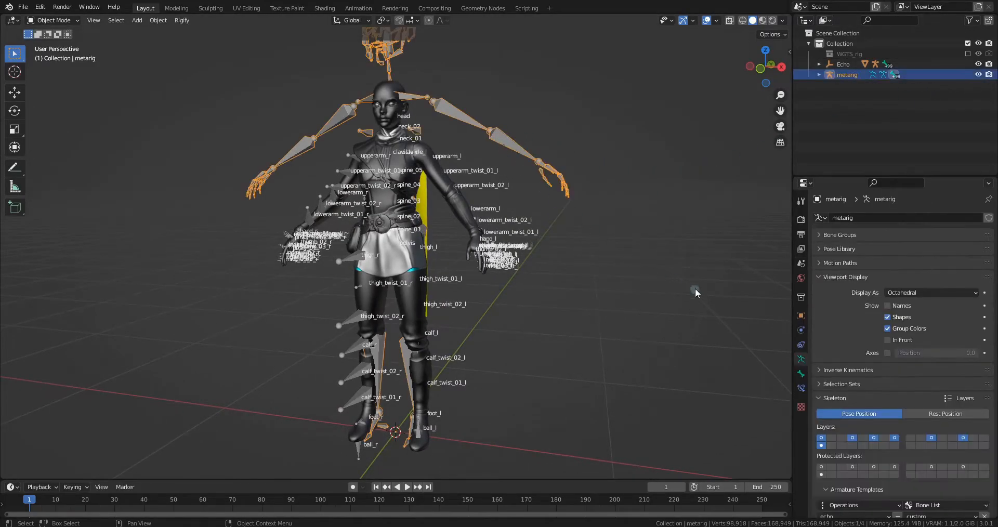
# Assign the metarig the "rigify human metarig" template with the "ue humanoid" bone mapping, and expand its Base mapping list
pyautogui.scroll(-5, 847, 420)
pyautogui.scroll(-2, 847, 420)
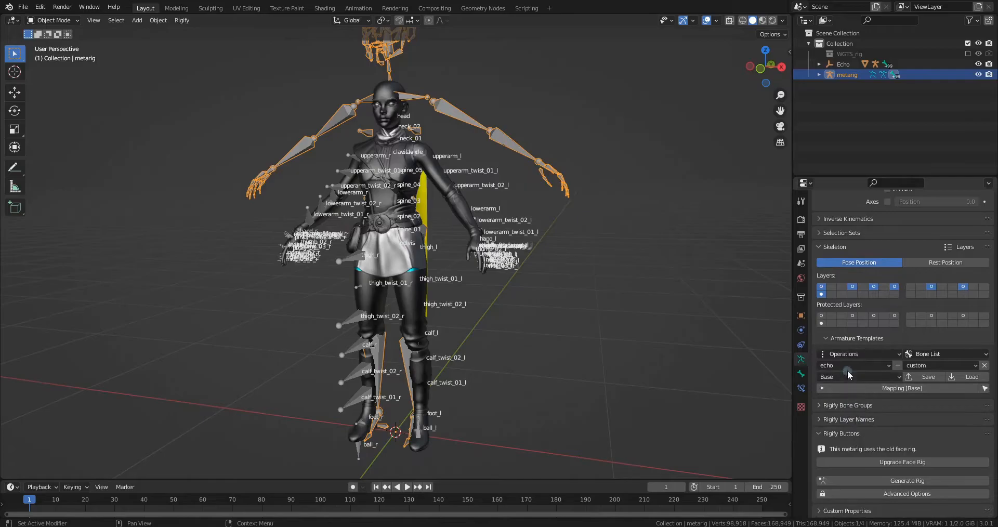
pyautogui.click(846, 366)
pyautogui.click(853, 388)
pyautogui.click(931, 366)
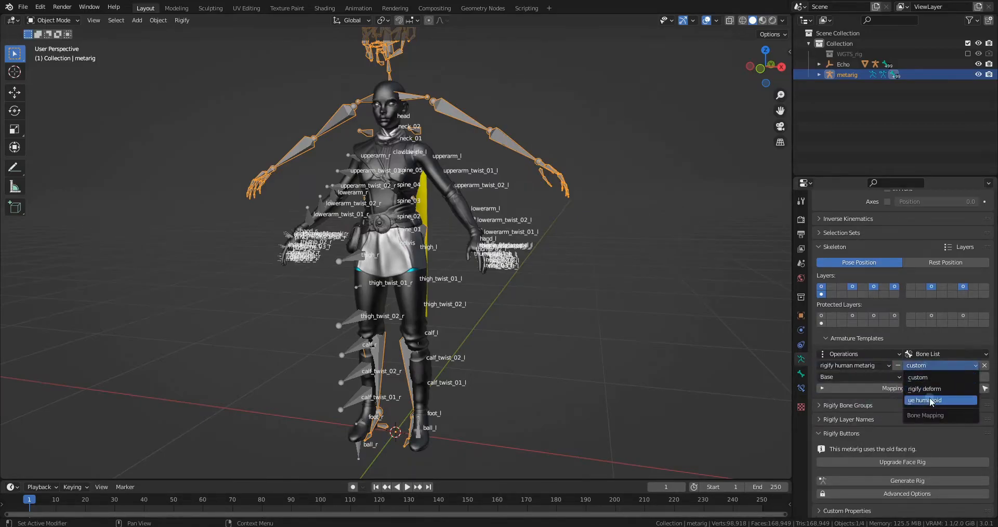
pyautogui.click(930, 397)
pyautogui.click(891, 389)
pyautogui.scroll(-5, 947, 317)
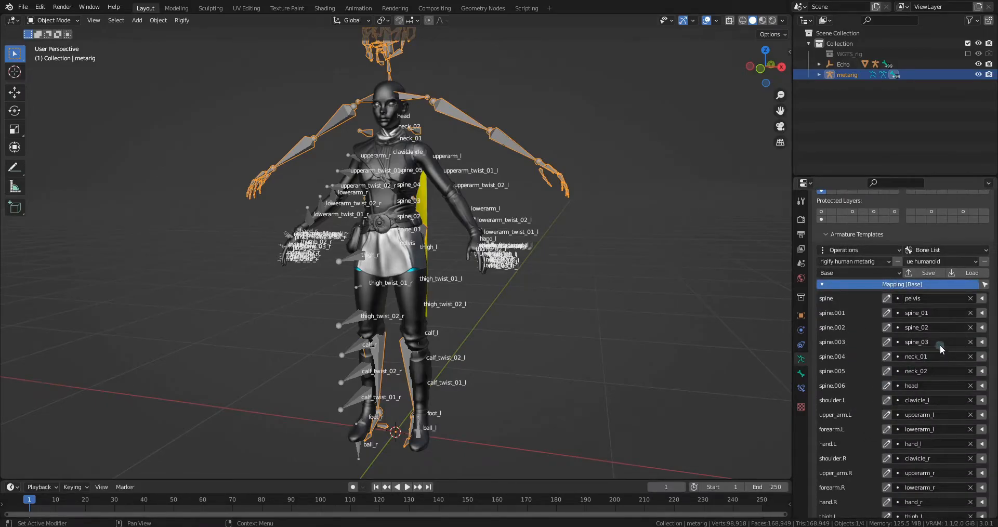
# Isolate the Echo character's root armature in local view to examine its spine bones
pyautogui.click(355, 370)
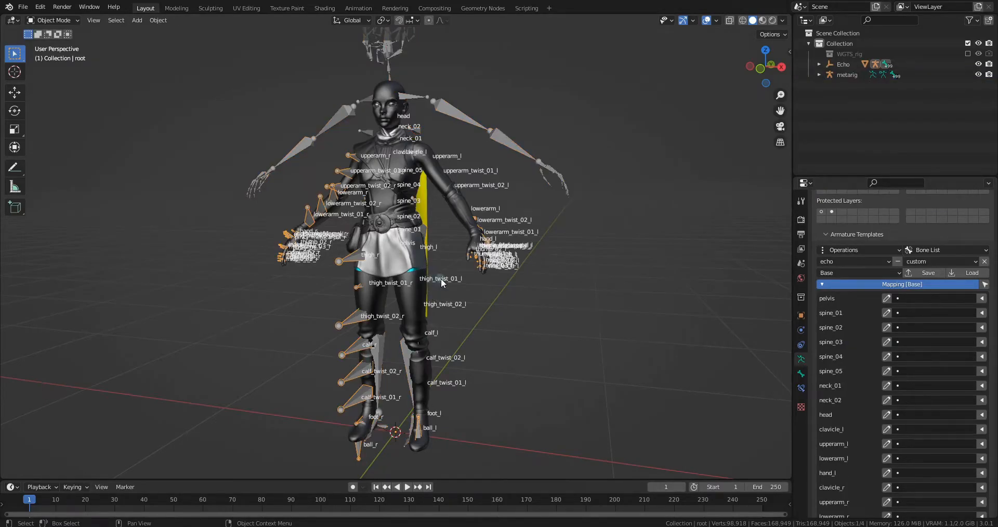
pyautogui.press('KP_Divide')
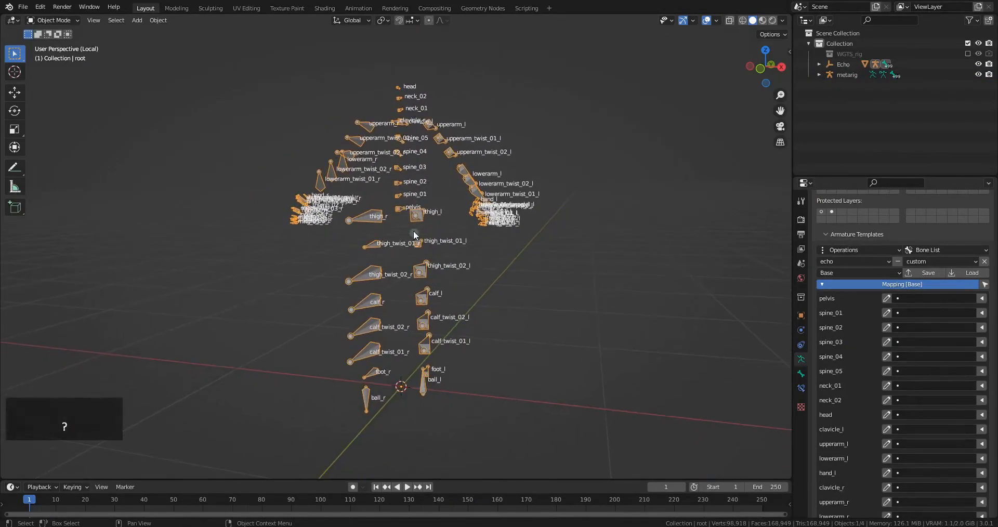
pyautogui.scroll(5, 417, 236)
pyautogui.keyDown('shift'); pyautogui.moveTo(415, 289); pyautogui.dragTo(413, 322, button='middle'); pyautogui.keyUp('shift')
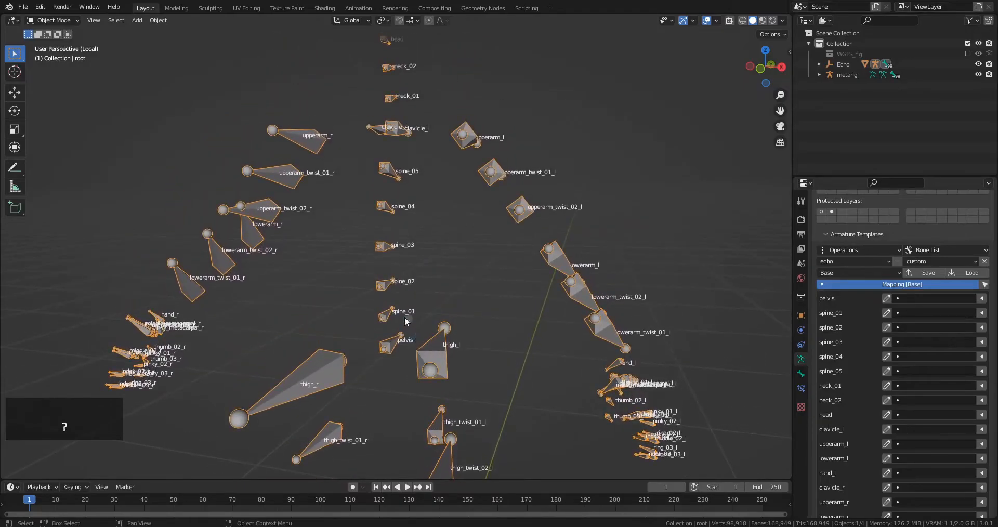
# Annotate the spine chain from pelvis to neck_01 with square-ended straight lines, adding short cross lines over spine_01 and spine_03
pyautogui.moveTo(15, 167)
pyautogui.mouseDown()
pyautogui.moveTo(50, 192)
pyautogui.moveTo(72, 192)
pyautogui.mouseUp()
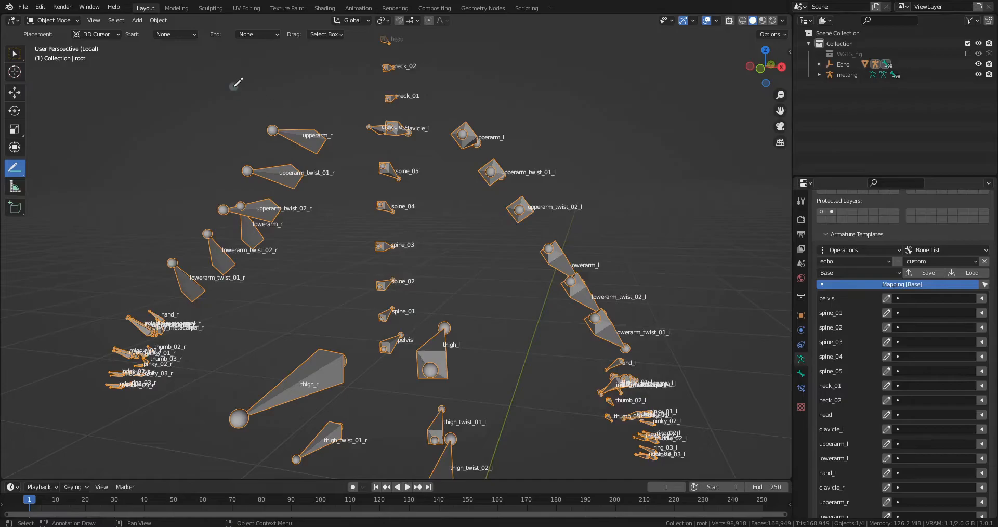
pyautogui.click(175, 34)
pyautogui.click(178, 92)
pyautogui.click(255, 35)
pyautogui.click(267, 92)
pyautogui.moveTo(447, 366); pyautogui.dragTo(370, 314, button='middle')
pyautogui.moveTo(361, 319); pyautogui.dragTo(365, 76)
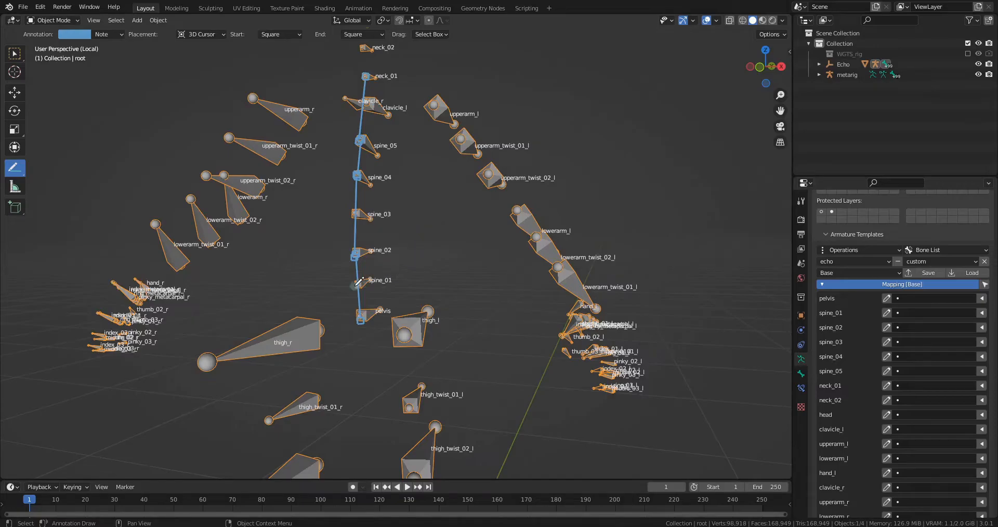
pyautogui.moveTo(343, 284)
pyautogui.mouseDown()
pyautogui.moveTo(384, 310)
pyautogui.moveTo(375, 283)
pyautogui.mouseUp()
pyautogui.moveTo(337, 213)
pyautogui.mouseDown()
pyautogui.moveTo(354, 227)
pyautogui.moveTo(366, 214)
pyautogui.mouseUp()
# Delete the annotation strokes with the box selection tool restored, and exit the armature's local view
pyautogui.click(120, 34)
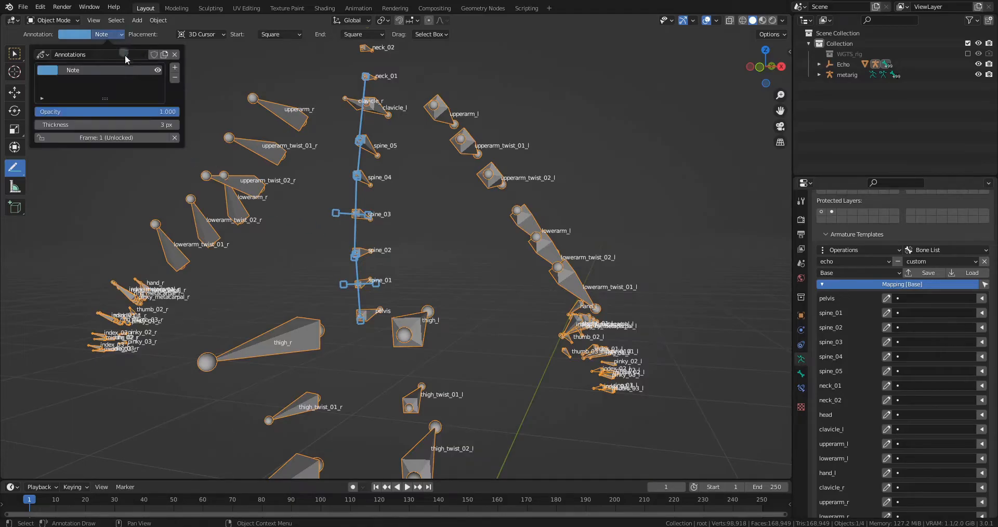
pyautogui.click(175, 138)
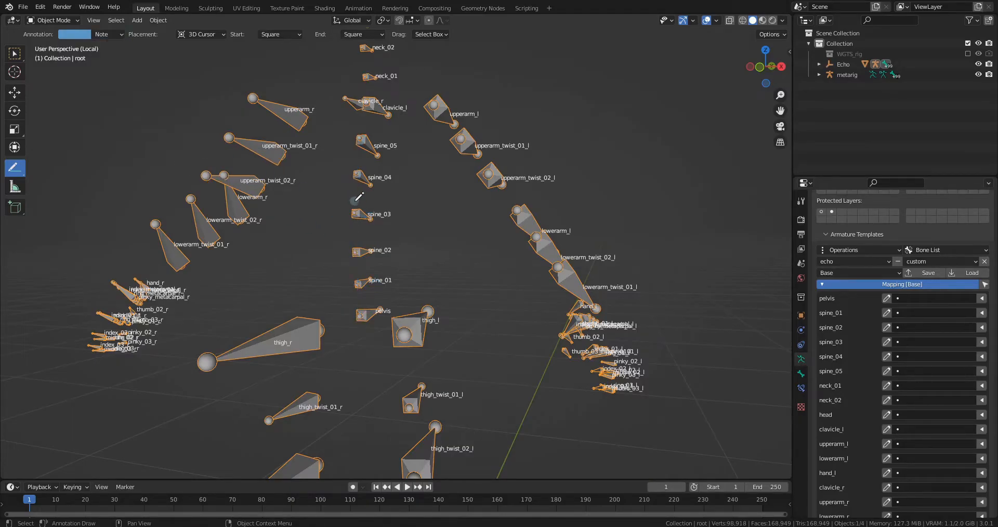
pyautogui.click(15, 53)
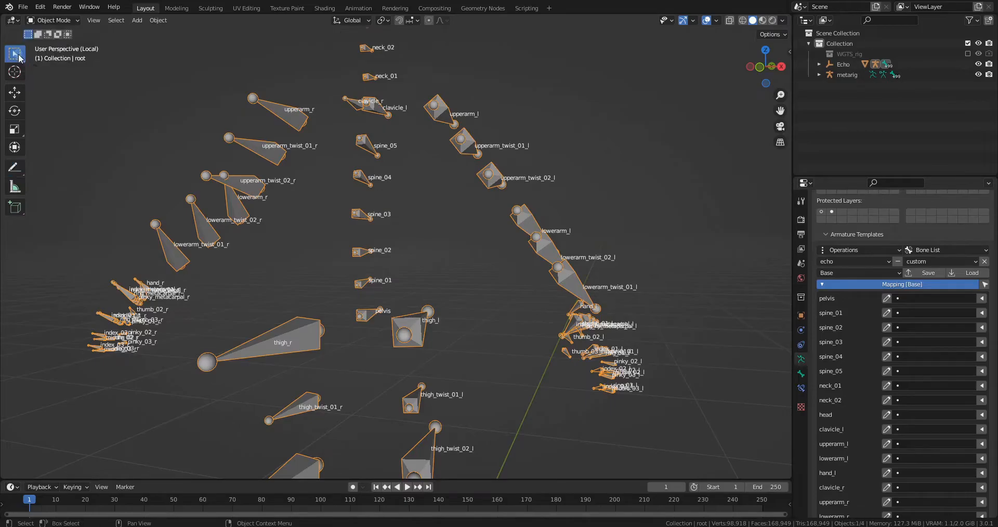
pyautogui.press('KP_Divide')
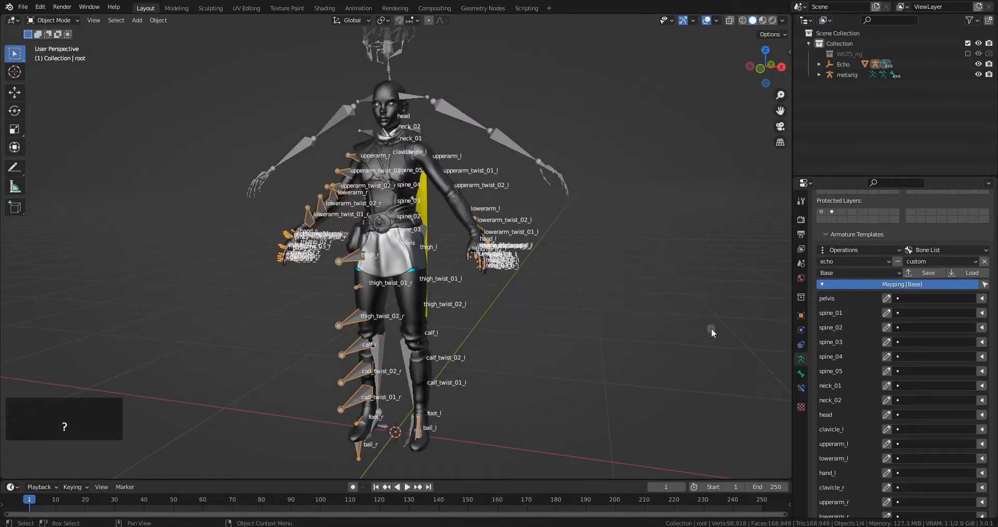
# Turn off the display of bone names for the Echo character's root armature
pyautogui.scroll(8, 860, 311)
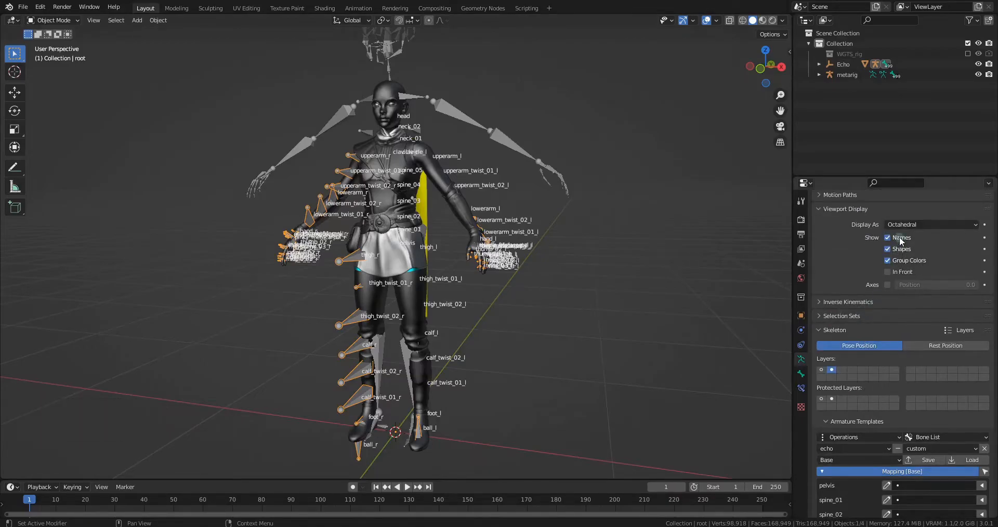
pyautogui.click(899, 238)
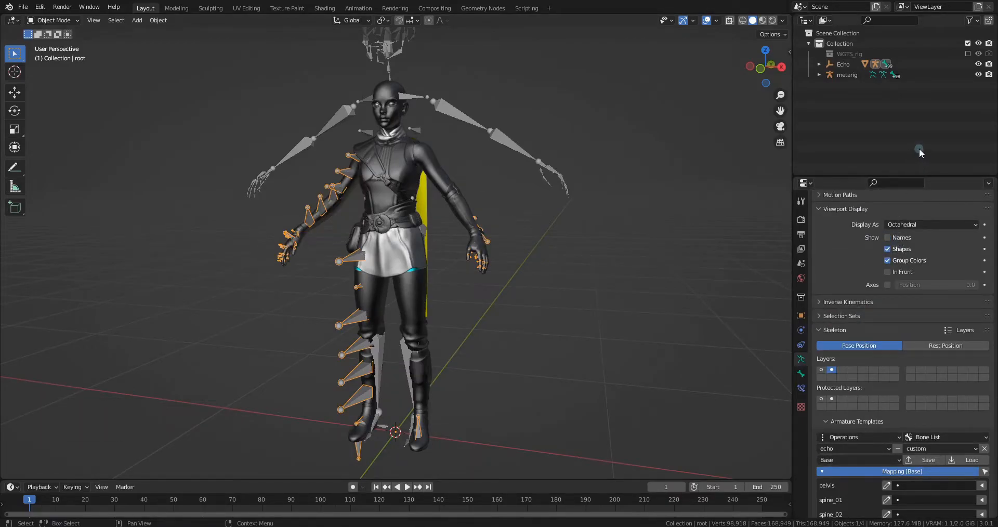
pyautogui.moveTo(591, 226); pyautogui.dragTo(551, 235, button='middle')
# Select the metarig and map its spine.001 bone to the custom name spine_02
pyautogui.click(452, 130)
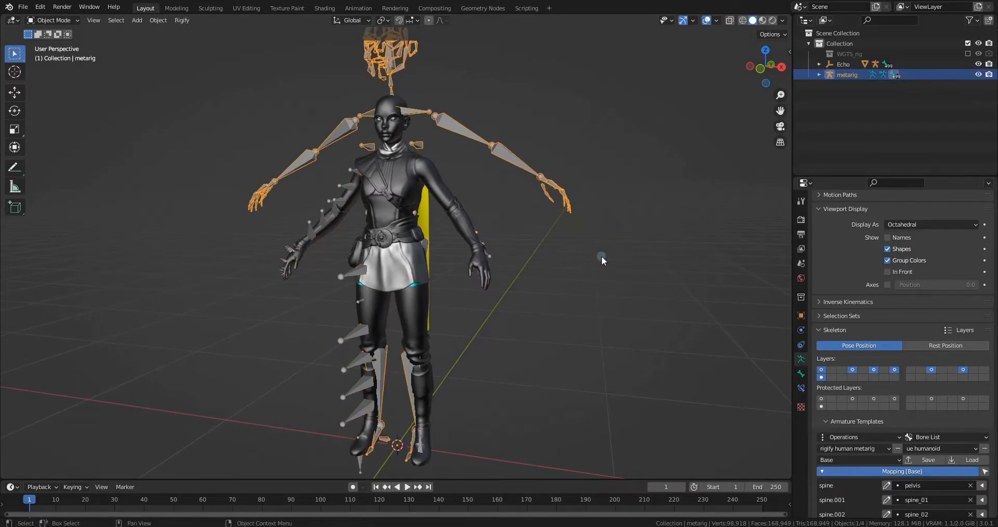
pyautogui.scroll(-8, 904, 367)
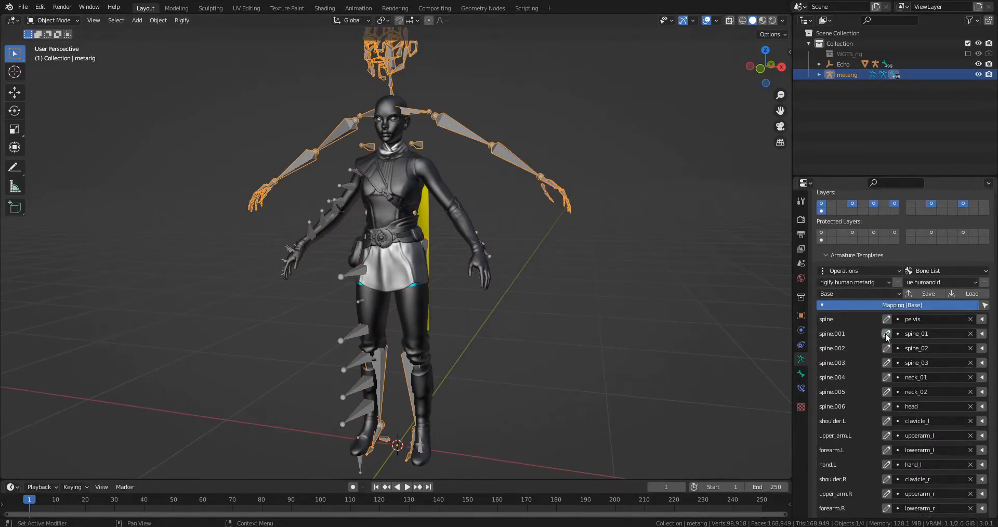
pyautogui.click(887, 335)
pyautogui.click(906, 352)
pyautogui.click(907, 352)
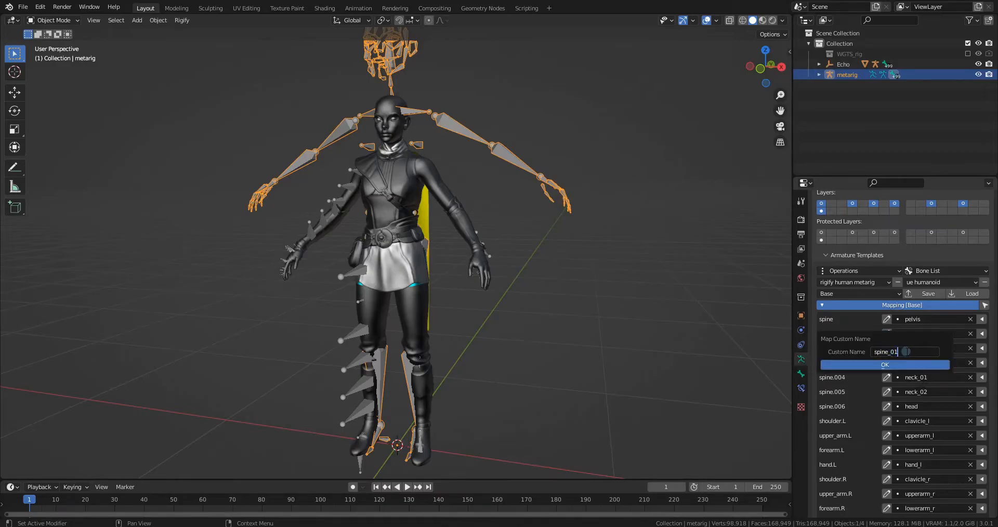
pyautogui.press('BackSpace')
pyautogui.write('2')
pyautogui.press('Return')
pyautogui.press('Return')
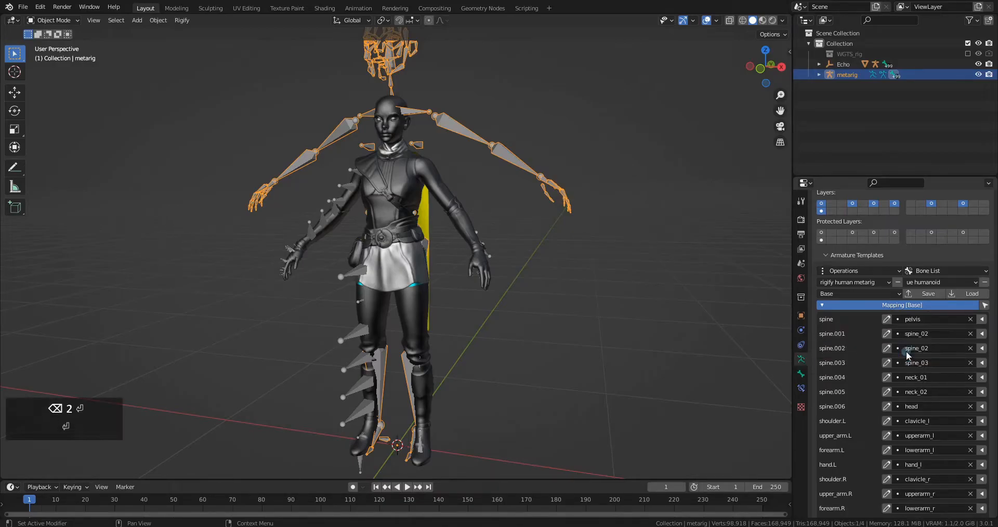
# Map the metarig's spine.002 bone to the custom name spine_04
pyautogui.click(887, 350)
pyautogui.doubleClick(925, 367)
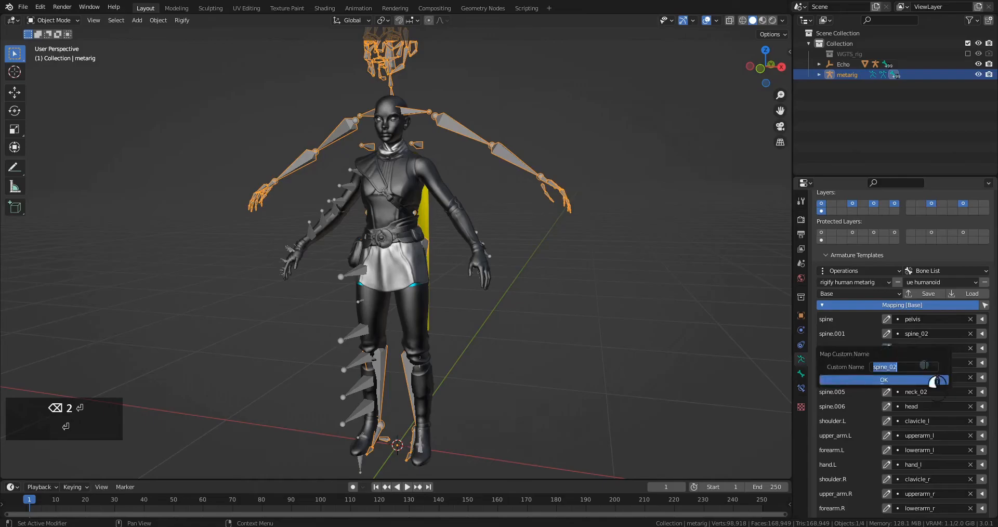
pyautogui.press('BackSpace')
pyautogui.write('4')
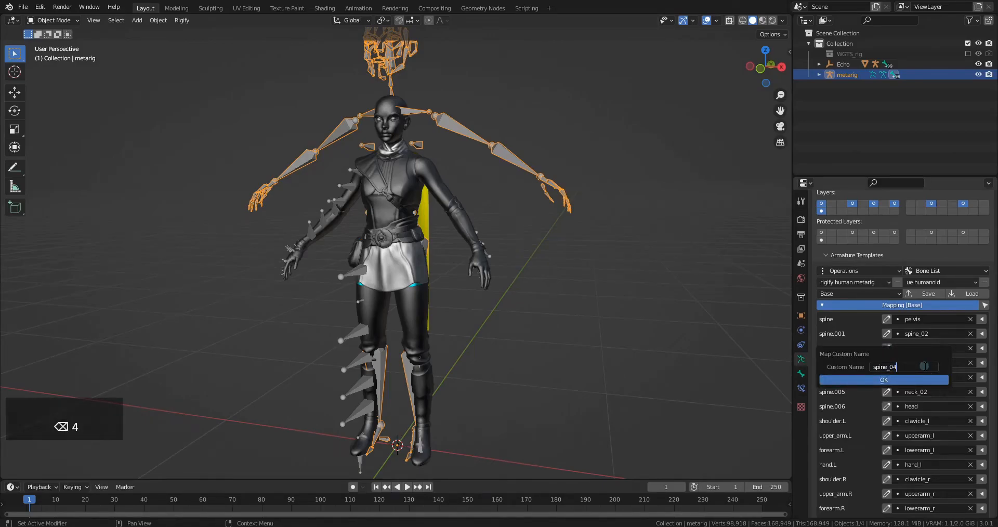
pyautogui.press('Return')
pyautogui.press('Return')
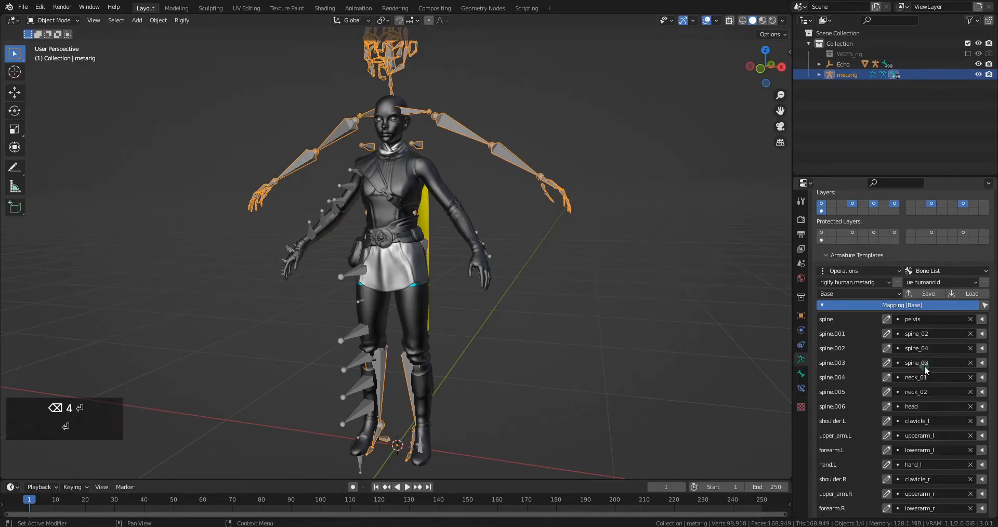
# Map the metarig's spine.003 bone to the custom name spine_05
pyautogui.click(888, 364)
pyautogui.click(915, 382)
pyautogui.press('BackSpace')
pyautogui.write('5')
pyautogui.press('Return')
pyautogui.press('Return')
# Save the bone mapping to the config folder as "echo" and make it the metarig's active mapping
pyautogui.click(928, 294)
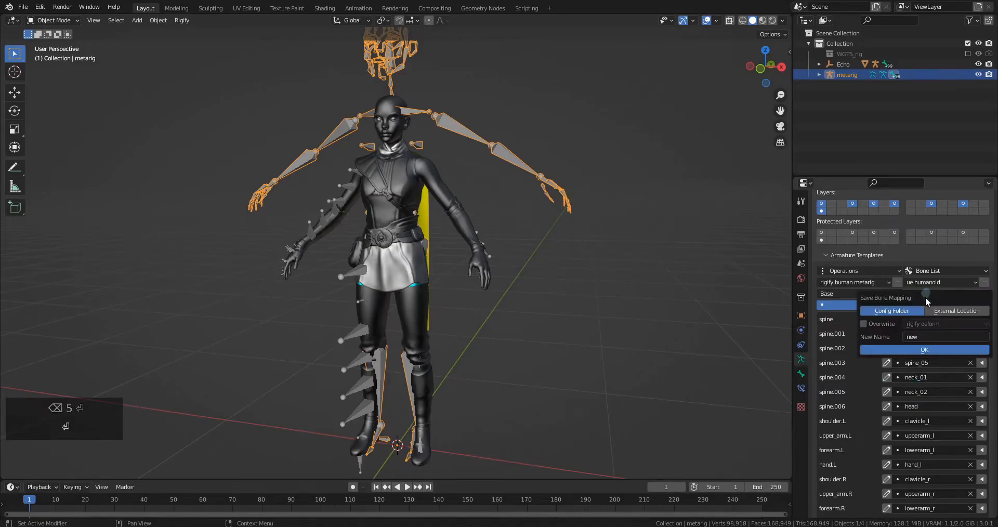
pyautogui.click(923, 337)
pyautogui.write('echo')
pyautogui.press('Return')
pyautogui.press('Return')
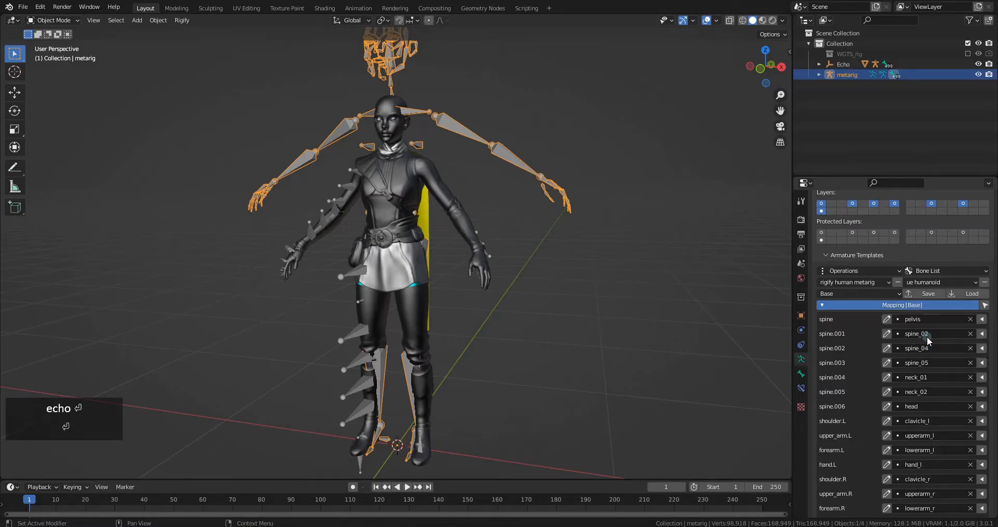
pyautogui.click(930, 282)
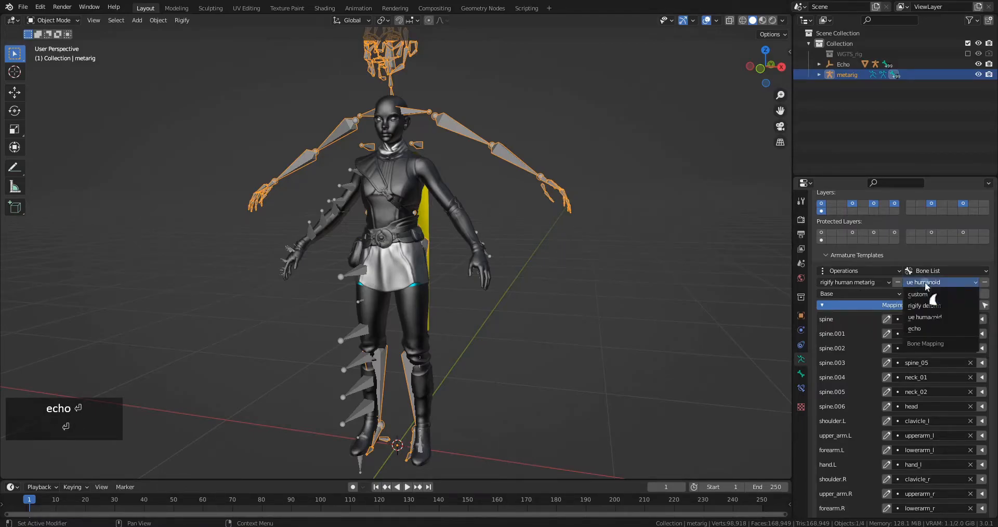
pyautogui.click(931, 327)
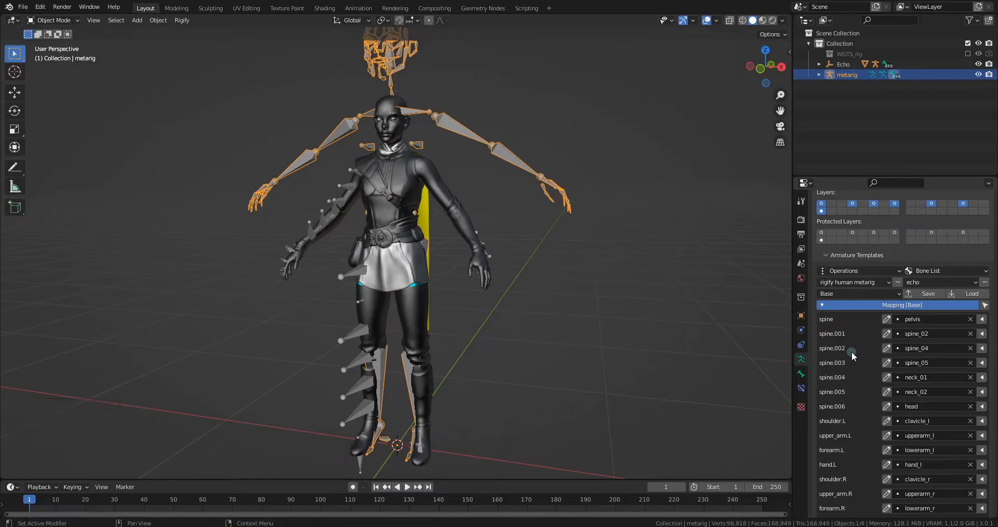
# Start Fit Meta-Rig with root as the skeleton to fit to, enabling Reorient Y and Recalculate Roll
pyautogui.click(842, 270)
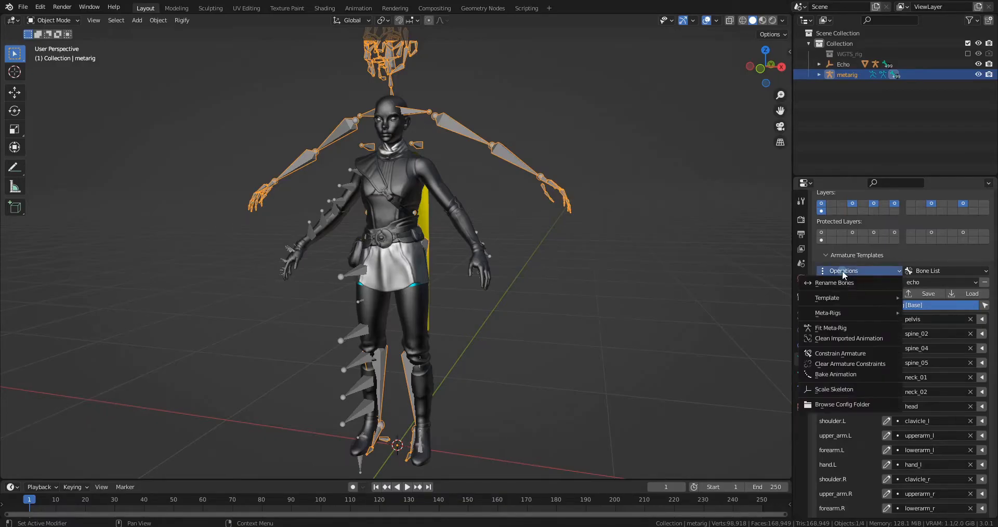
pyautogui.click(844, 329)
pyautogui.moveTo(827, 268); pyautogui.dragTo(626, 276)
pyautogui.click(628, 287)
pyautogui.click(619, 310)
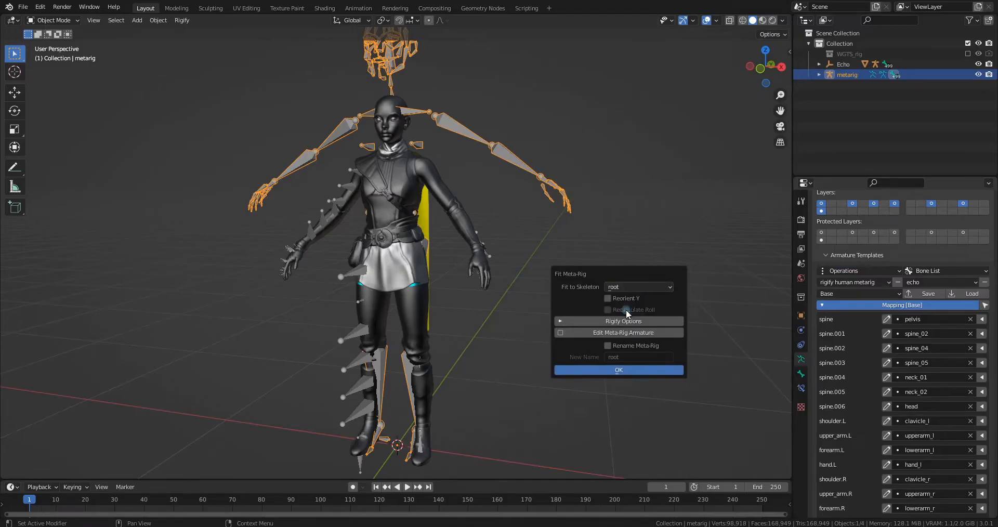
pyautogui.click(608, 310)
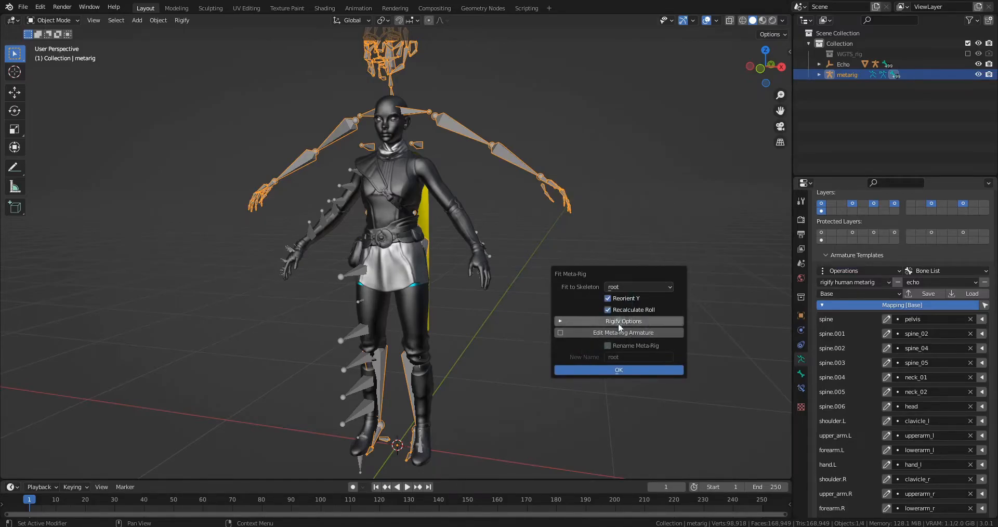
# In the Rigify options of Fit Meta-Rig, set the limb segments to 3 for both arm and leg
pyautogui.click(607, 321)
pyautogui.click(672, 344)
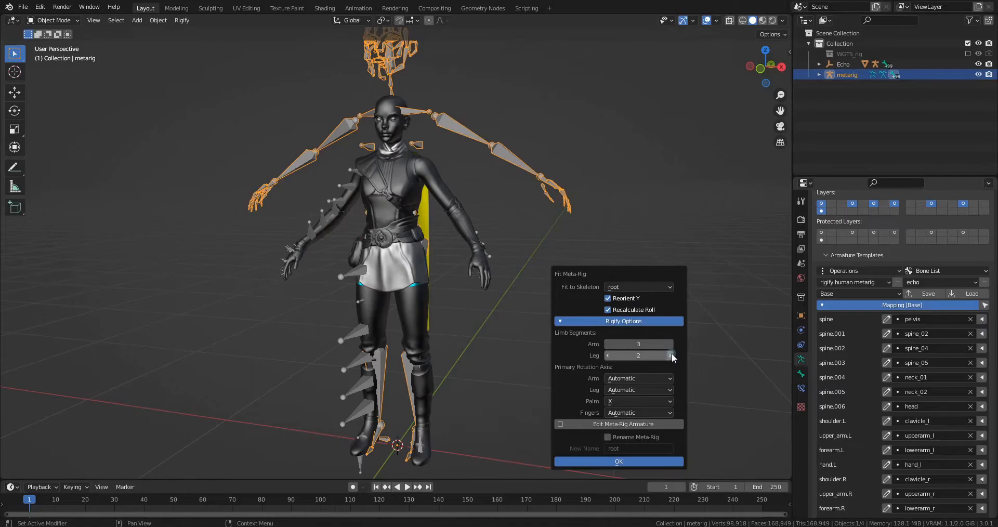
pyautogui.click(672, 355)
# Set the primary rotation axis to X for the legs and fingers and to Automatic for the arms
pyautogui.click(633, 376)
pyautogui.click(630, 401)
pyautogui.click(629, 391)
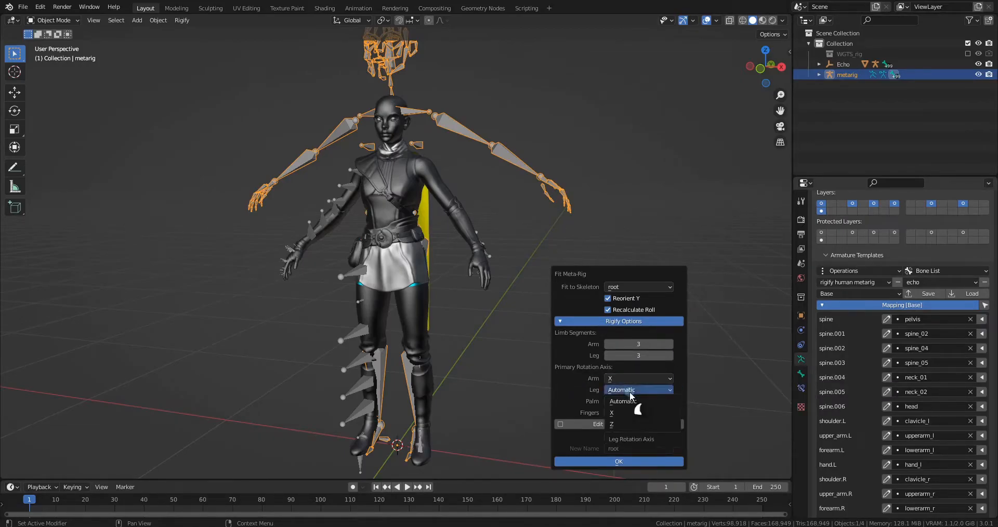
pyautogui.click(629, 413)
pyautogui.click(627, 378)
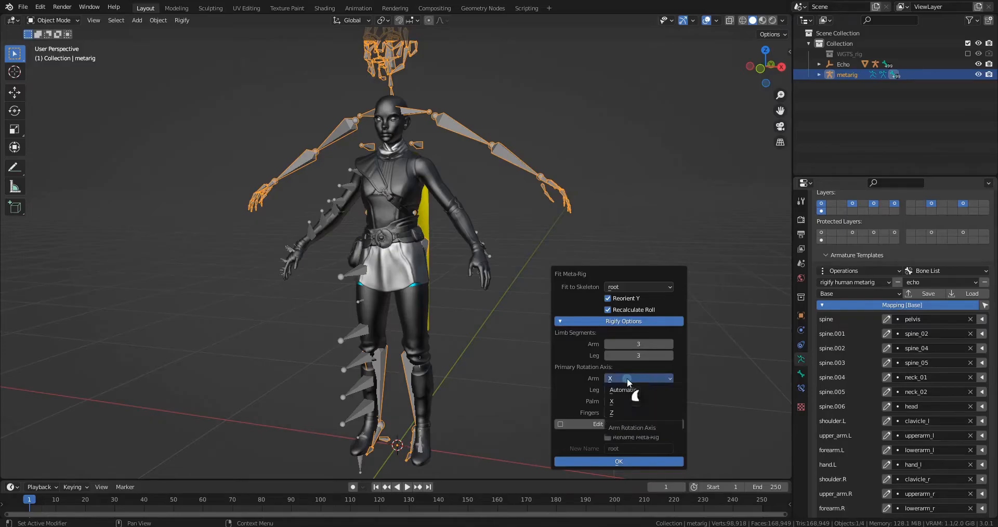
pyautogui.click(628, 390)
pyautogui.click(632, 413)
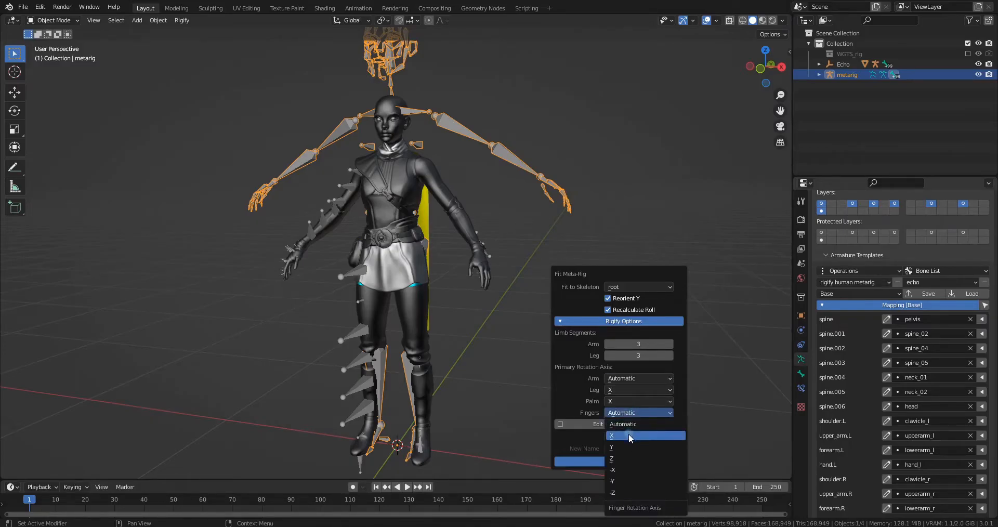
pyautogui.click(629, 437)
# Enable Edit Meta-Rig Armature with 2 added spine bones and the pelvis, breast and face bones removed, and run the fit
pyautogui.click(586, 425)
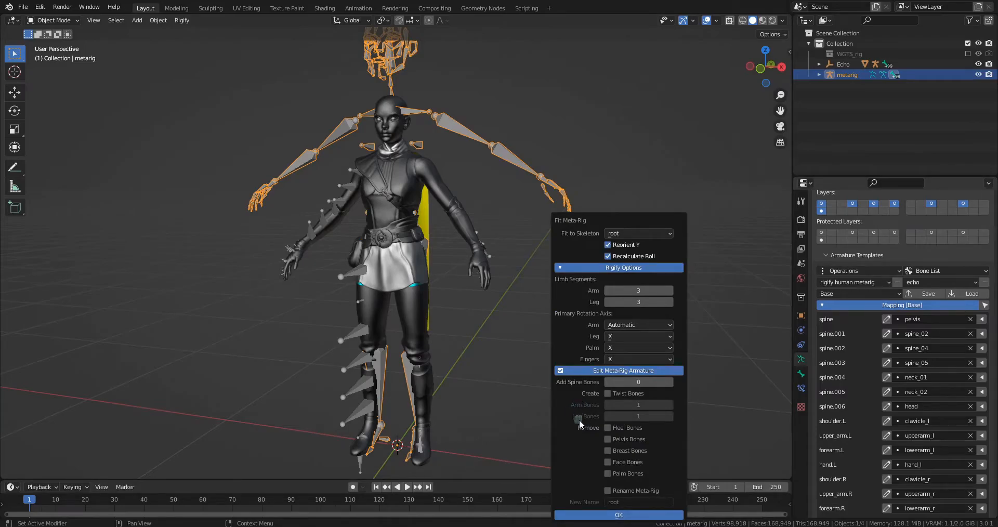
pyautogui.click(671, 382)
pyautogui.click(671, 382)
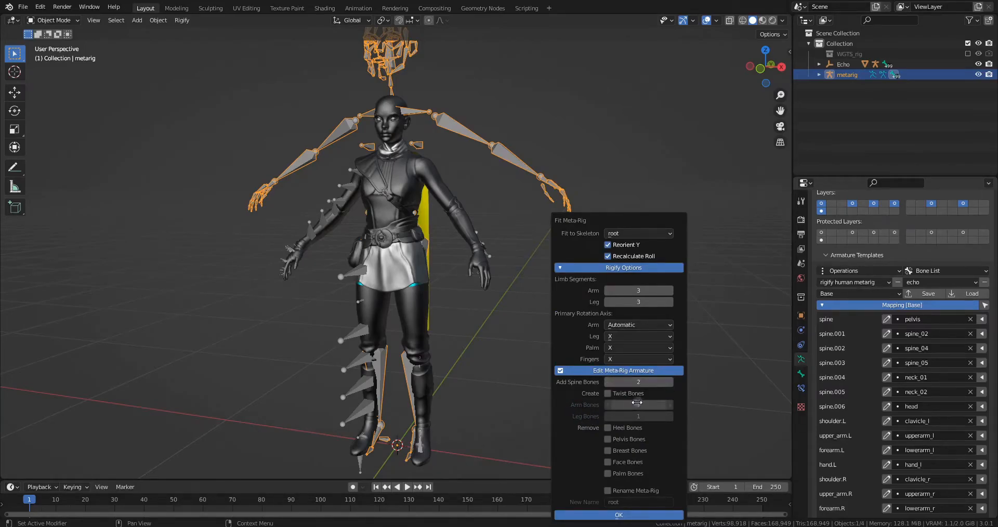
pyautogui.click(621, 439)
pyautogui.click(620, 451)
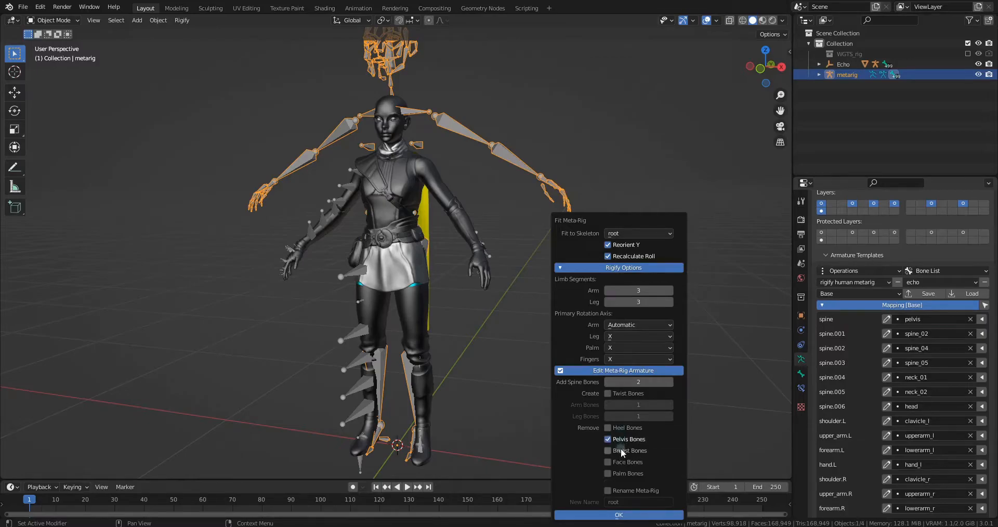
pyautogui.click(621, 462)
pyautogui.click(614, 515)
pyautogui.moveTo(494, 383); pyautogui.dragTo(461, 338, button='middle')
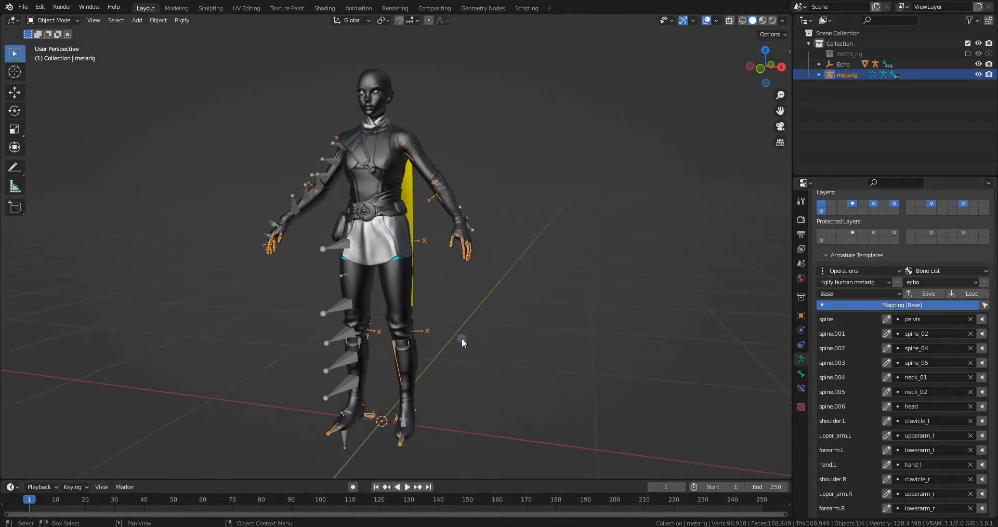
# Put the metarig in edit mode with X-axis mirroring, select the tip of toe.L, and use the Normal transform orientation
pyautogui.press('Tab')
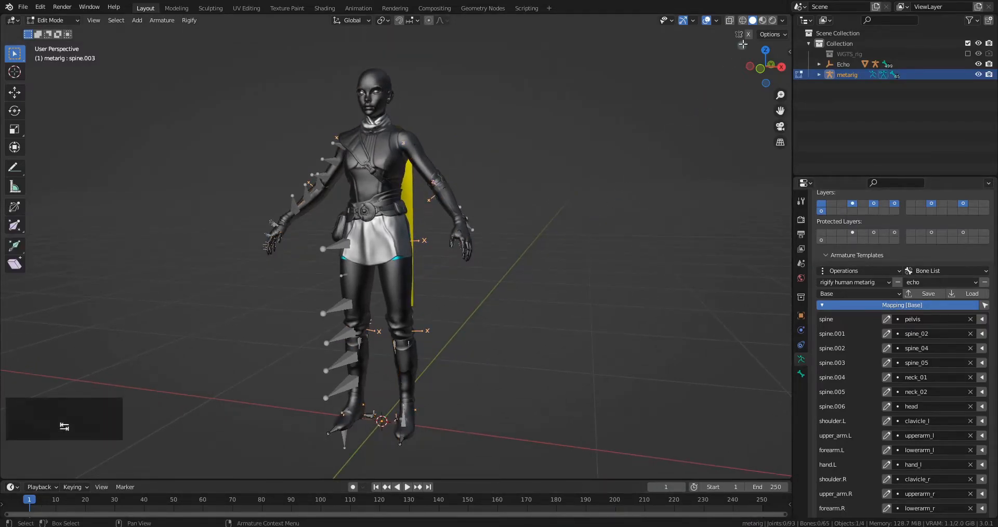
pyautogui.keyDown('shift'); pyautogui.moveTo(466, 253); pyautogui.dragTo(352, 228, button='middle'); pyautogui.keyUp('shift')
pyautogui.scroll(2, 371, 403)
pyautogui.click(374, 423)
pyautogui.click(362, 23)
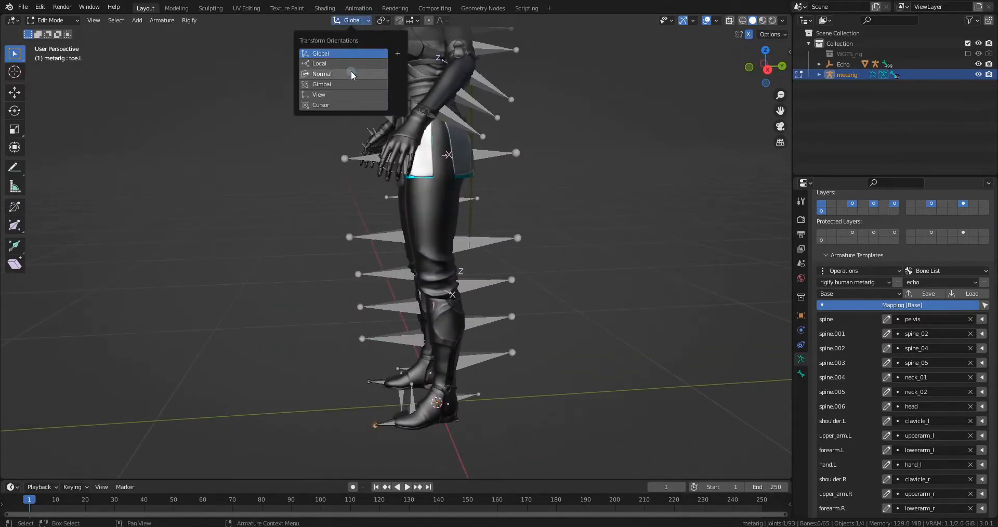
pyautogui.click(351, 70)
# Turn on X-ray display and move the tip of toe.L back along its bone direction to fit the foot
pyautogui.keyDown('shift'); pyautogui.moveTo(398, 320); pyautogui.dragTo(366, 295, button='middle'); pyautogui.keyUp('shift')
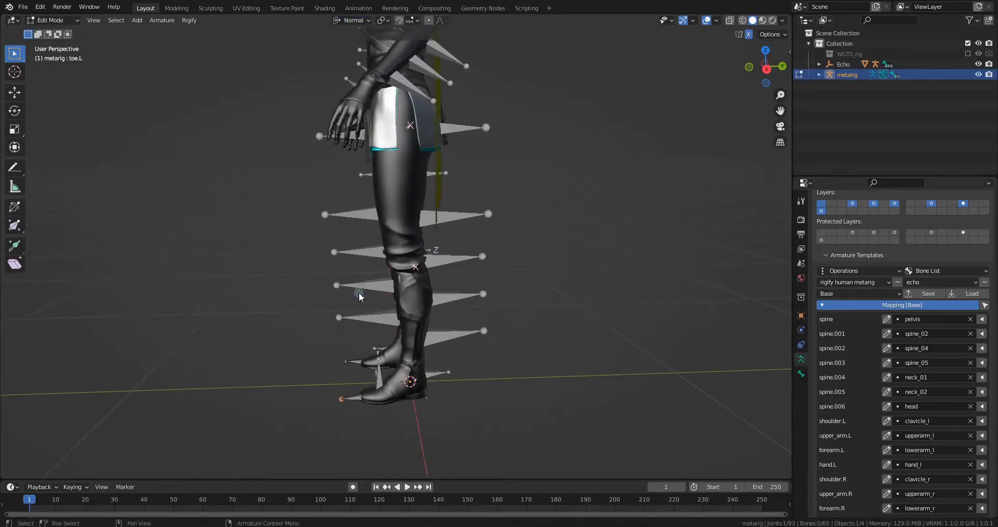
pyautogui.hotkey('shift', 'space')
pyautogui.press('g')
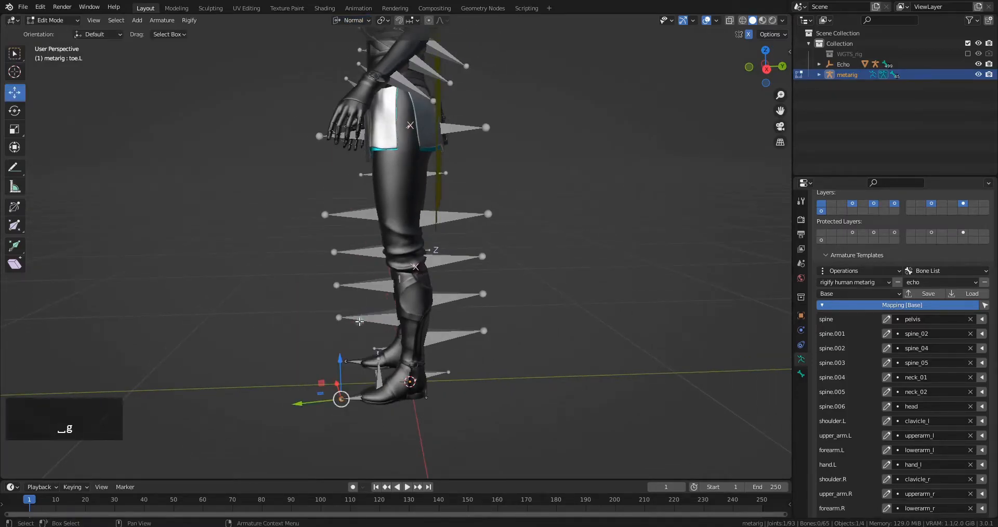
pyautogui.click(730, 20)
pyautogui.moveTo(306, 401); pyautogui.dragTo(325, 409)
# Move the heel.02.L bone about -0.003 m along its normal Y axis
pyautogui.moveTo(513, 333); pyautogui.dragTo(407, 354, button='middle')
pyautogui.click(386, 410)
pyautogui.moveTo(352, 408)
pyautogui.mouseDown()
pyautogui.moveTo(341, 410)
pyautogui.moveTo(358, 408)
pyautogui.mouseUp()
# Extend the tip of the head bone spine.008 about 0.12 m along its Y axis, up to the crown of the head
pyautogui.moveTo(358, 409); pyautogui.dragTo(383, 339, button='middle')
pyautogui.scroll(5, 385, 143)
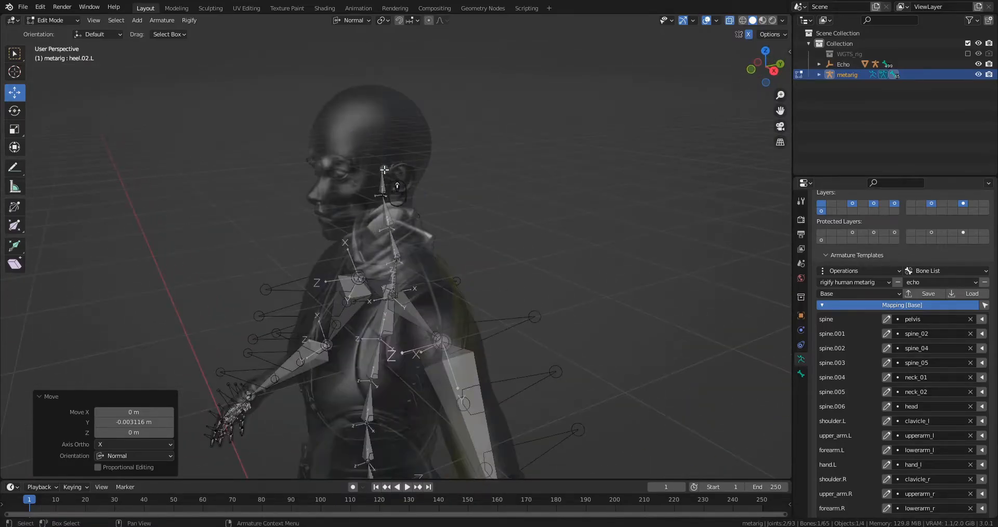
pyautogui.click(384, 167)
pyautogui.moveTo(384, 130); pyautogui.dragTo(385, 48)
# Extend the tip of hand.L along its bone direction toward the base of the fingers, and return the metarig to object mode
pyautogui.keyDown('shift'); pyautogui.moveTo(388, 348); pyautogui.dragTo(382, 192, button='middle'); pyautogui.keyUp('shift')
pyautogui.scroll(-3, 384, 192)
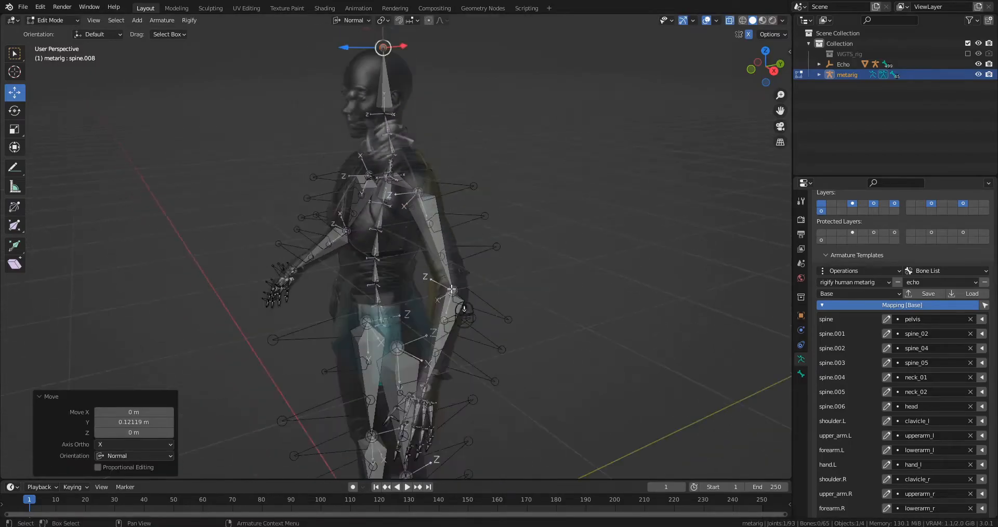
pyautogui.keyDown('shift'); pyautogui.moveTo(419, 322); pyautogui.dragTo(424, 217, button='middle'); pyautogui.keyUp('shift')
pyautogui.scroll(2, 424, 218)
pyautogui.scroll(3, 425, 218)
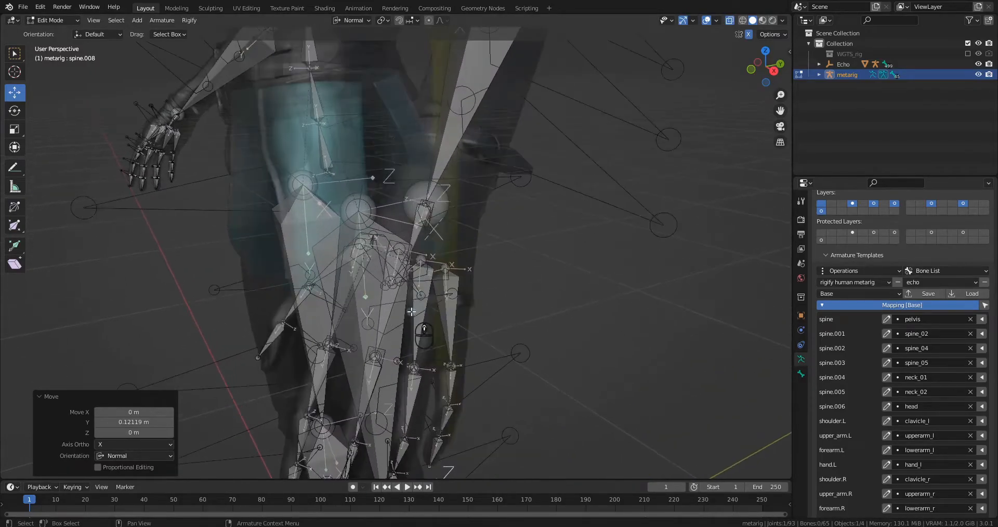
pyautogui.scroll(4, 406, 301)
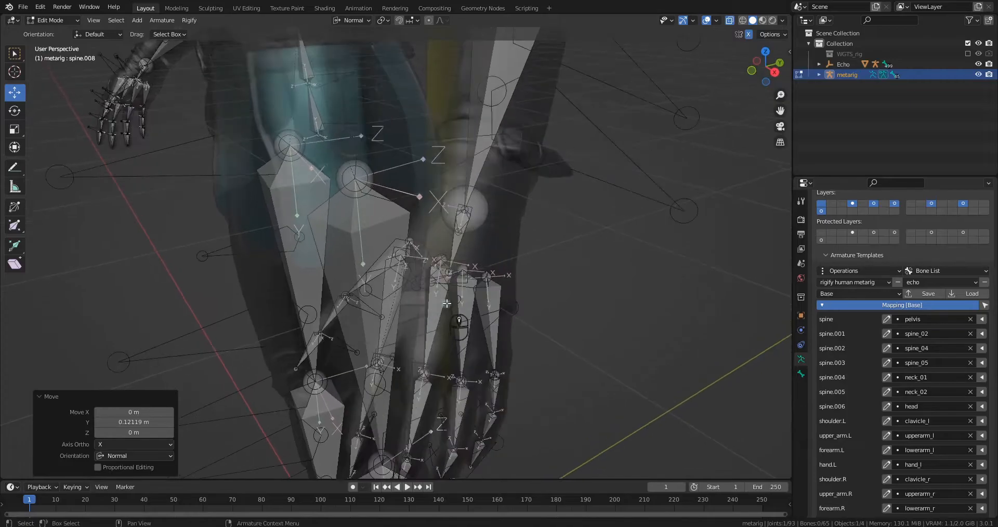
pyautogui.click(448, 273)
pyautogui.scroll(-2, 448, 273)
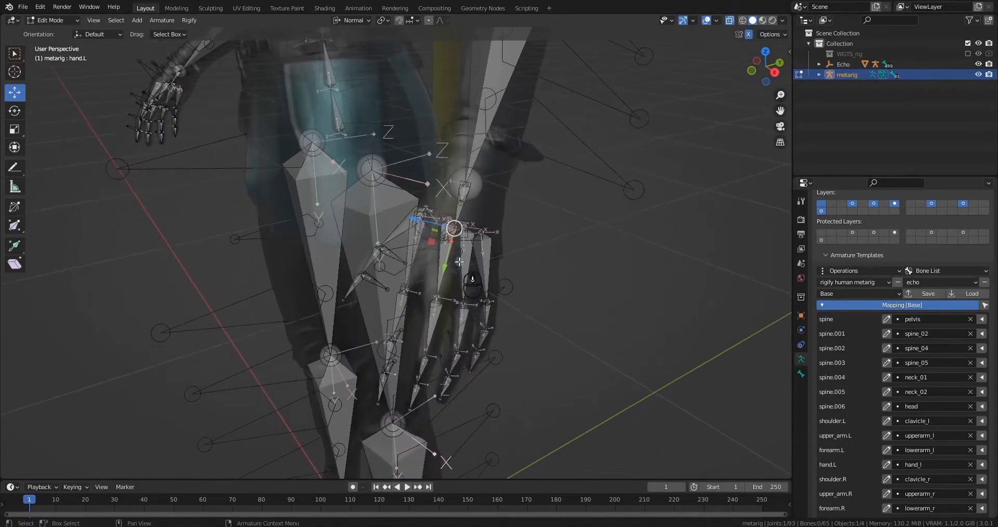
pyautogui.moveTo(445, 261); pyautogui.dragTo(431, 342)
pyautogui.scroll(-1, 429, 314)
pyautogui.moveTo(404, 320); pyautogui.dragTo(462, 303, button='middle')
pyautogui.scroll(-2, 461, 303)
pyautogui.keyDown('shift'); pyautogui.moveTo(367, 312); pyautogui.dragTo(470, 308, button='middle'); pyautogui.keyUp('shift')
pyautogui.press('Tab')
pyautogui.scroll(-4, 401, 298)
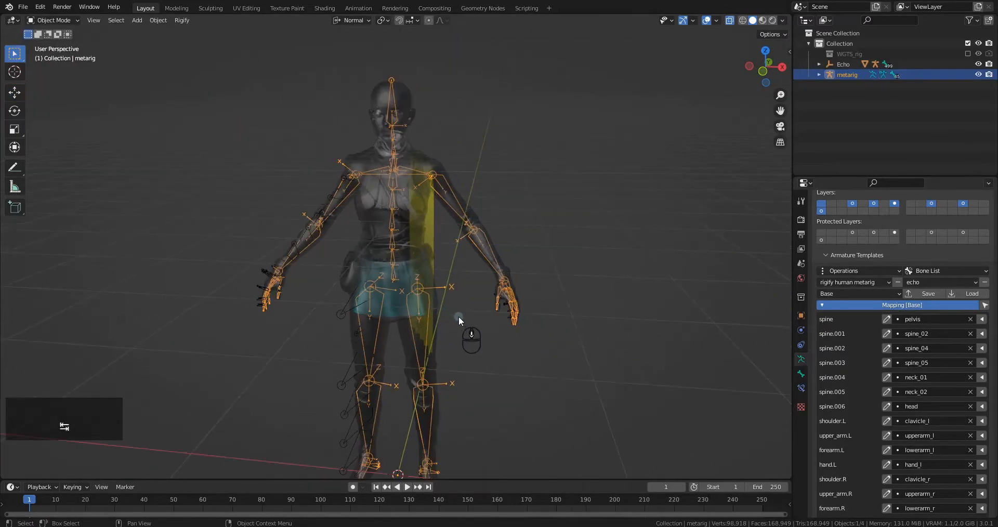
pyautogui.moveTo(455, 285); pyautogui.dragTo(447, 275, button='middle')
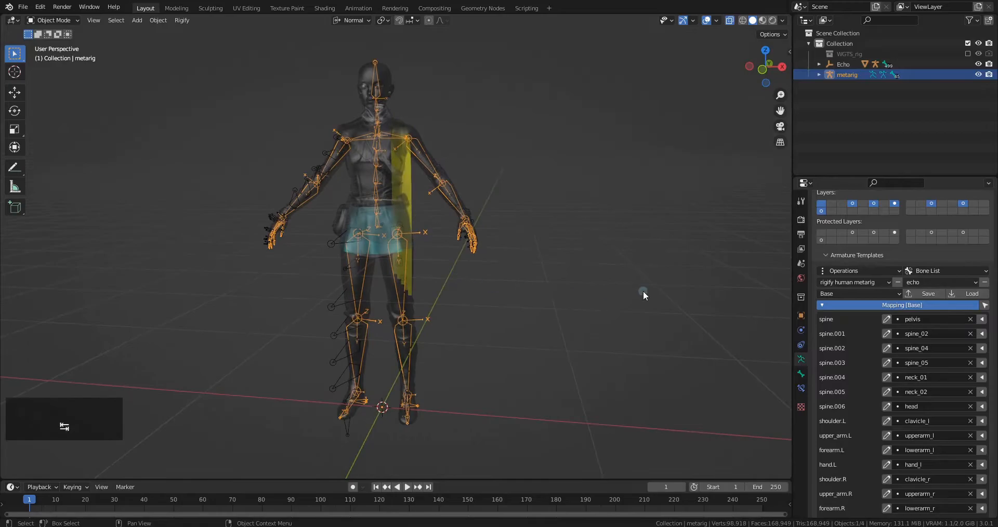
# Save the fitted metarig as a reusable meta-rig template named echo
pyautogui.click(845, 272)
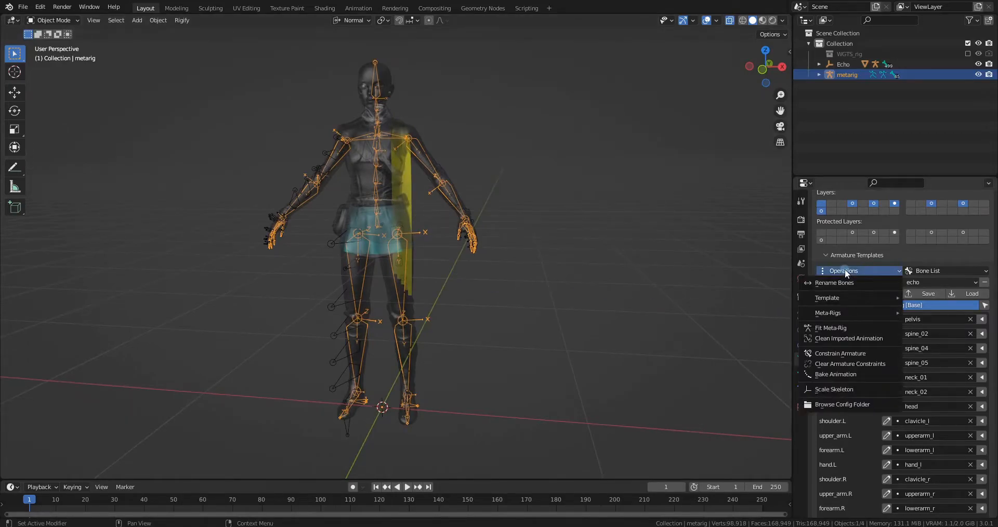
pyautogui.moveTo(854, 312)
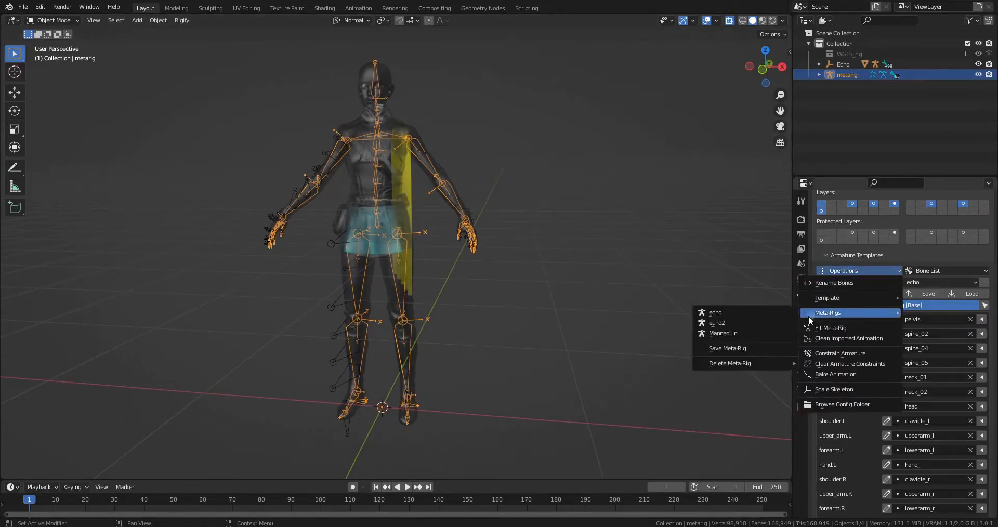
pyautogui.click(748, 348)
pyautogui.click(776, 366)
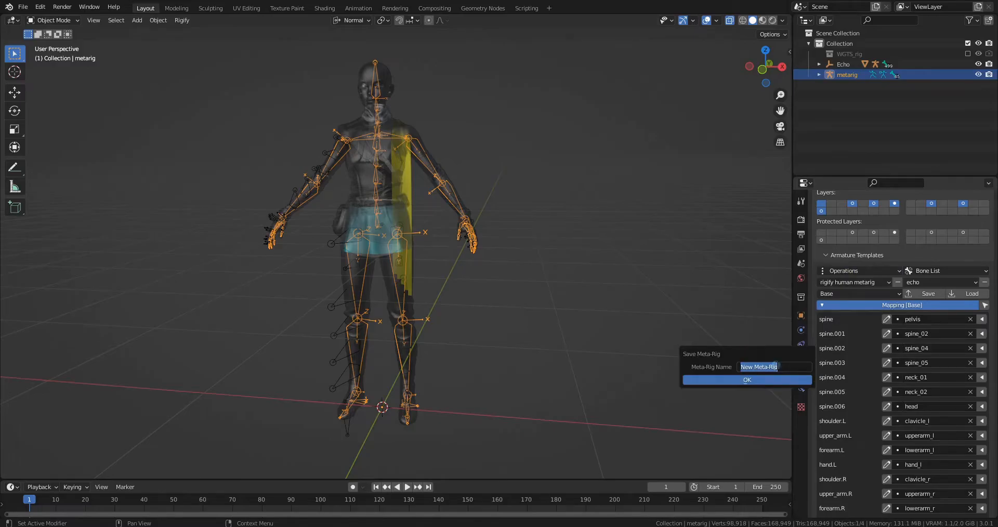
pyautogui.write('echo')
pyautogui.press('Return')
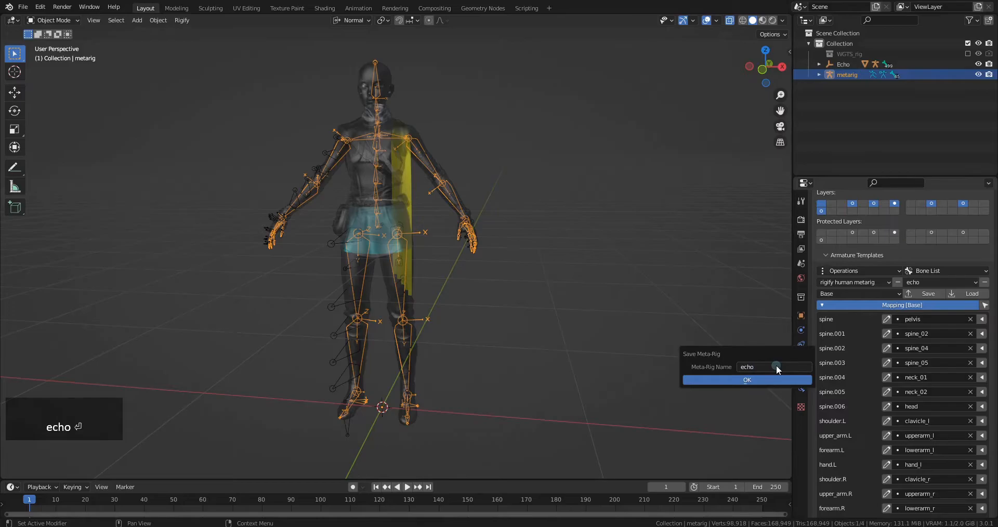
pyautogui.press('Return')
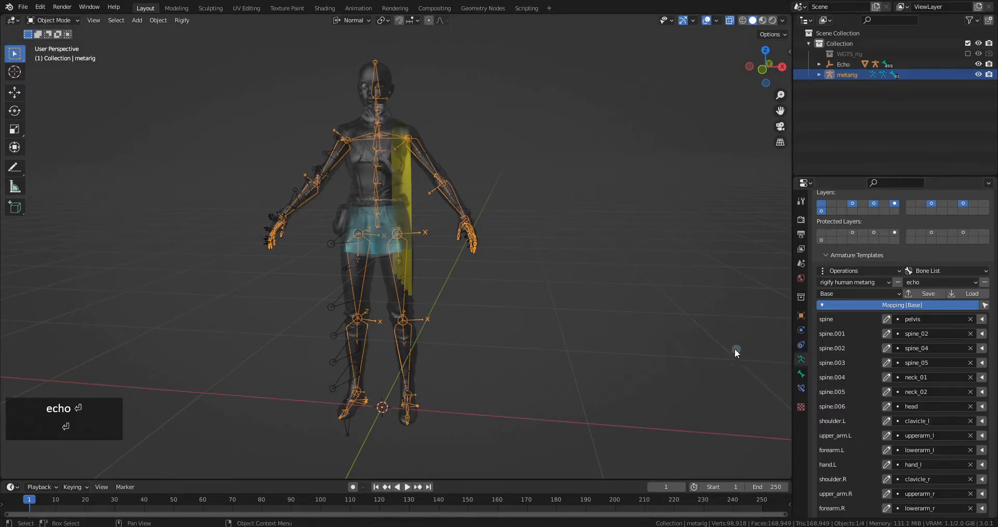
# Generate the Rigify rig from the metarig and hide the bone names on the new rig
pyautogui.moveTo(509, 290)
pyautogui.keyDown('shift'); pyautogui.mouseDown(button='middle')
pyautogui.moveTo(483, 286)
pyautogui.moveTo(537, 286)
pyautogui.moveTo(501, 285)
pyautogui.mouseUp(button='middle'); pyautogui.keyUp('shift')
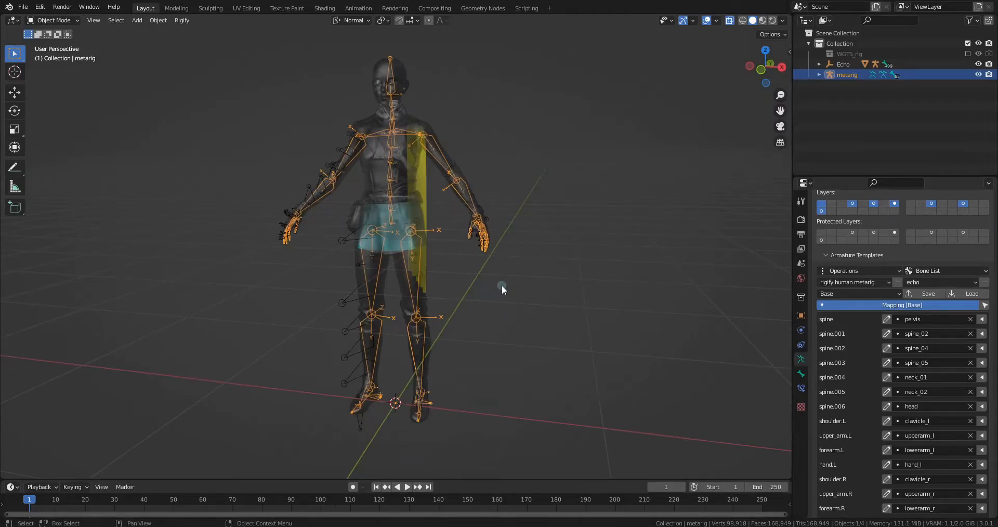
pyautogui.click(873, 258)
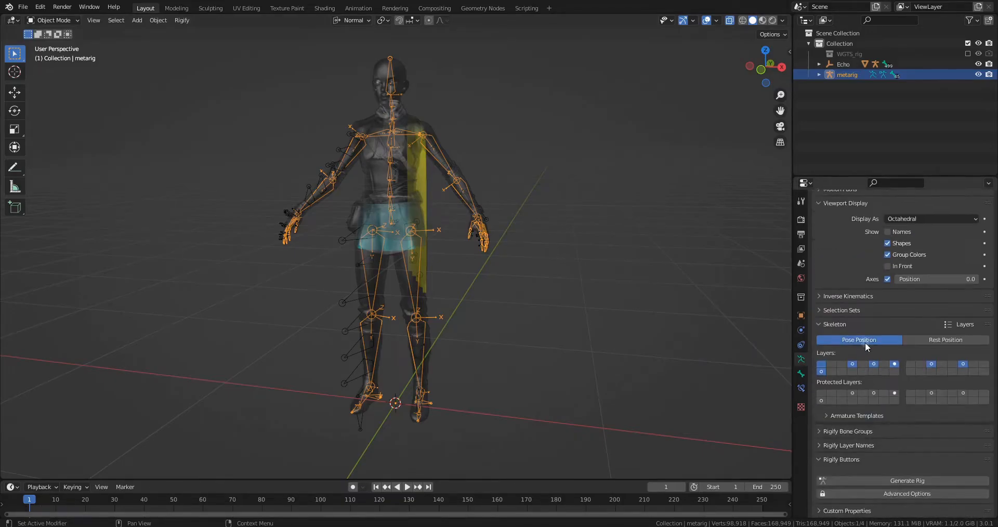
pyautogui.click(890, 479)
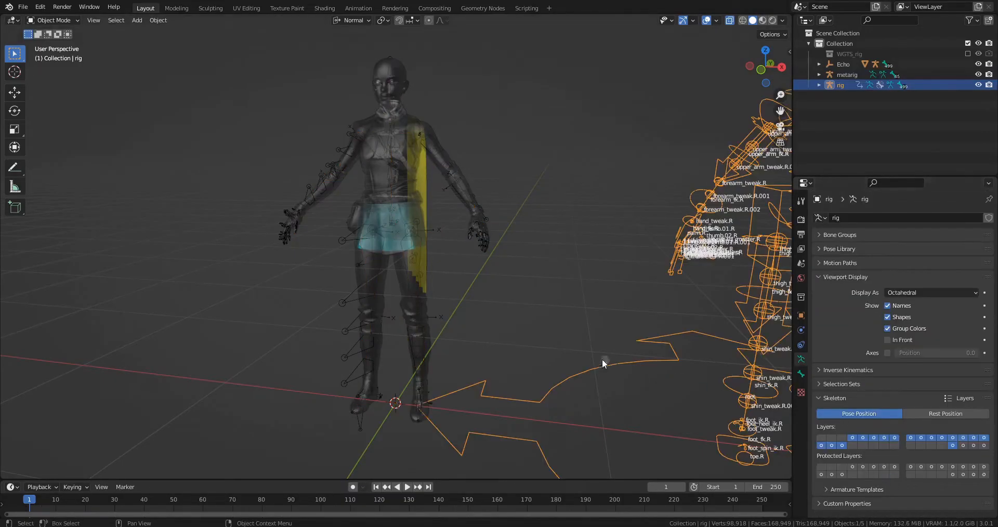
pyautogui.press('KP_Decimal')
pyautogui.click(888, 305)
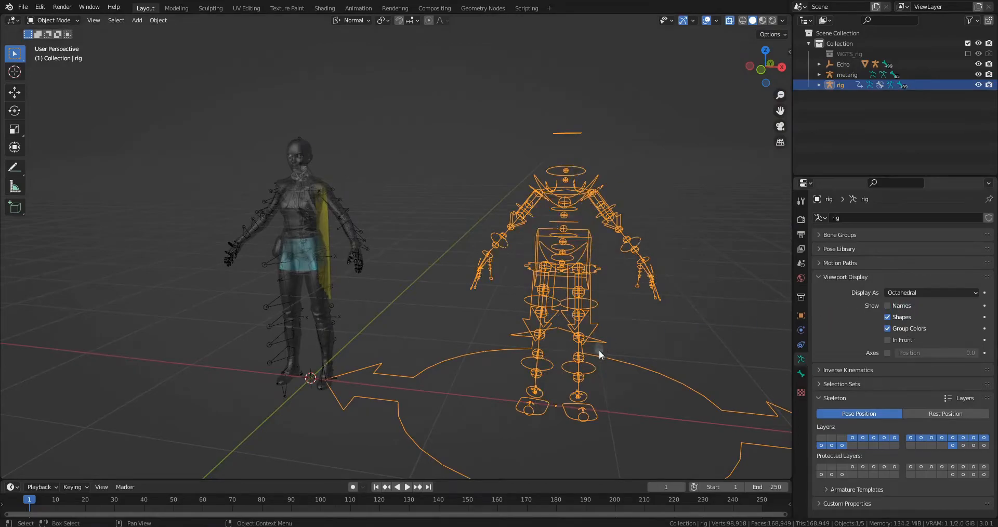
pyautogui.keyDown('shift'); pyautogui.moveTo(598, 350); pyautogui.dragTo(543, 307, button='middle'); pyautogui.keyUp('shift')
# Set the generated rig's X location to 0 m so it sits on the Echo character
pyautogui.press('n')
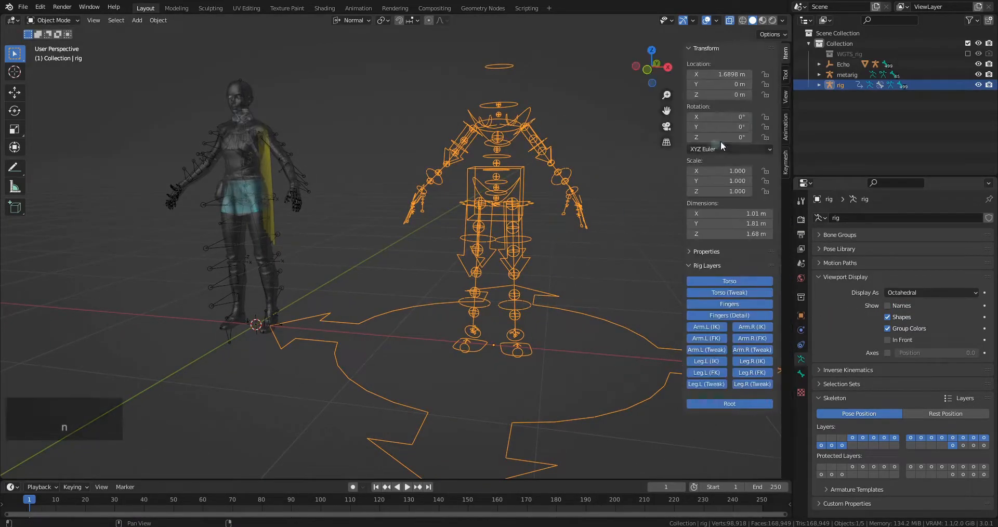
pyautogui.click(735, 71)
pyautogui.write('0')
pyautogui.press('Return')
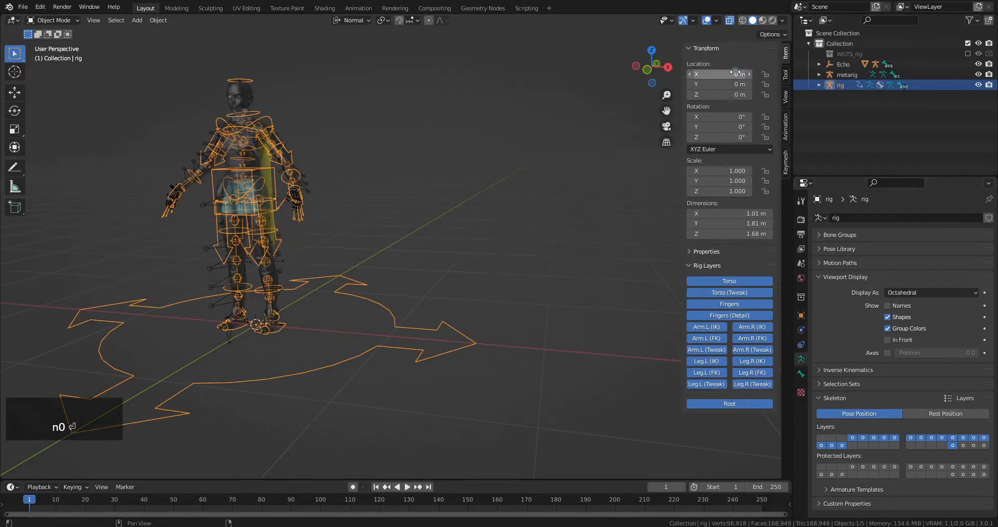
pyautogui.keyDown('shift'); pyautogui.moveTo(260, 198); pyautogui.dragTo(464, 246, button='middle'); pyautogui.keyUp('shift')
pyautogui.scroll(2, 363, 205)
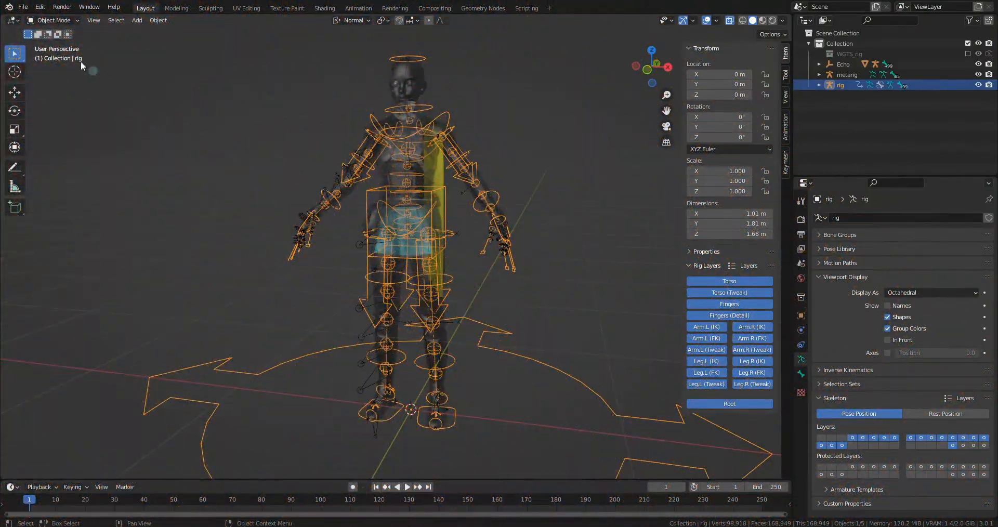
# Import the jog animation Echo_Jog_Fwd.FBX from the Course export folder
pyautogui.click(23, 7)
pyautogui.moveTo(63, 146)
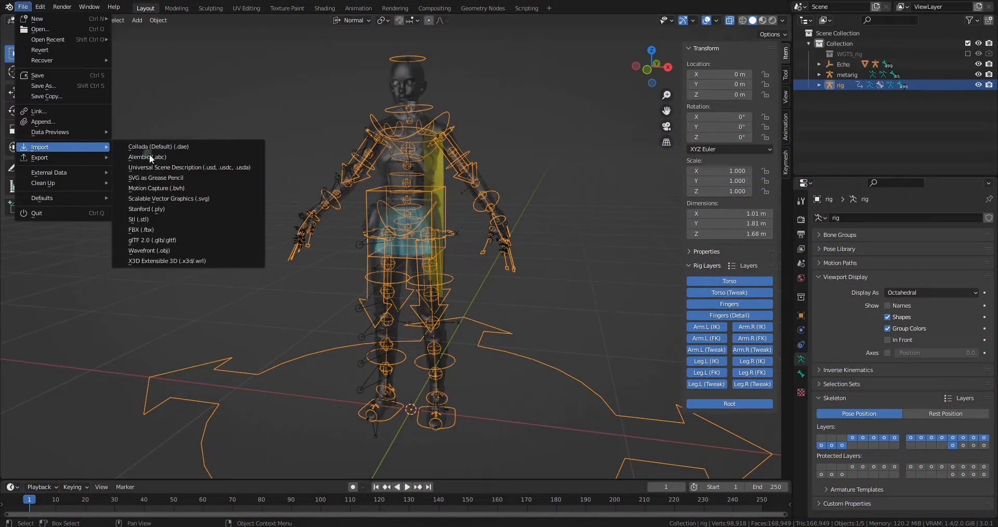
pyautogui.click(183, 227)
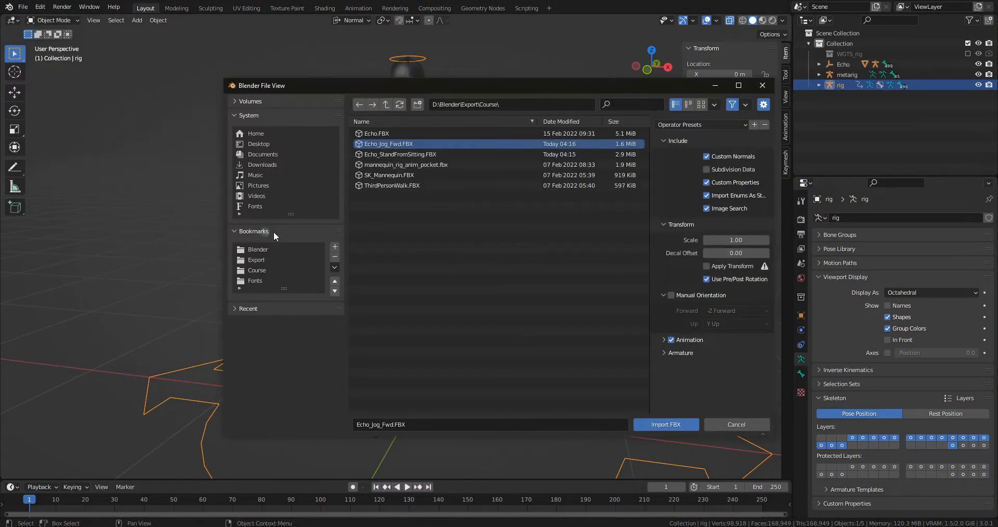
pyautogui.doubleClick(390, 144)
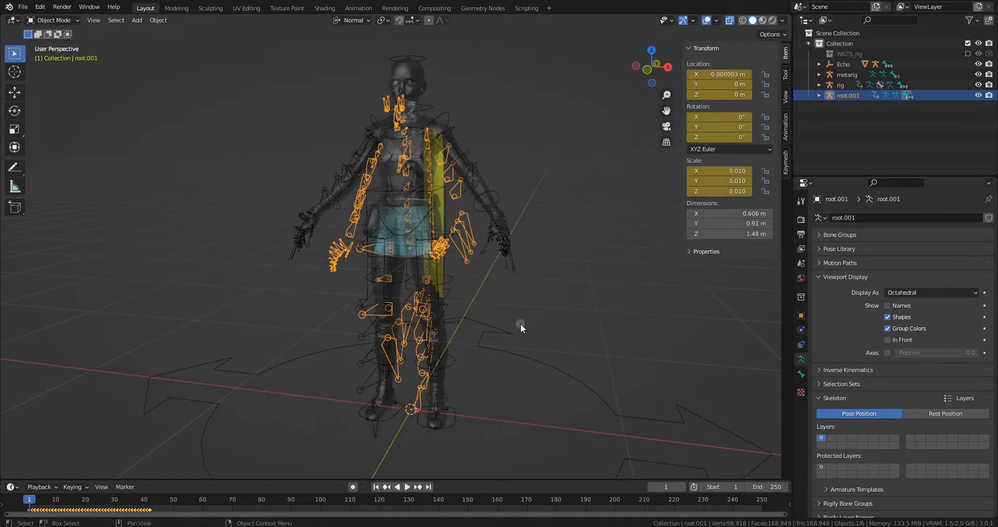
# Isolate the imported armature root.001 in local view and play its animation
pyautogui.press('KP_Divide')
pyautogui.scroll(-4, 516, 335)
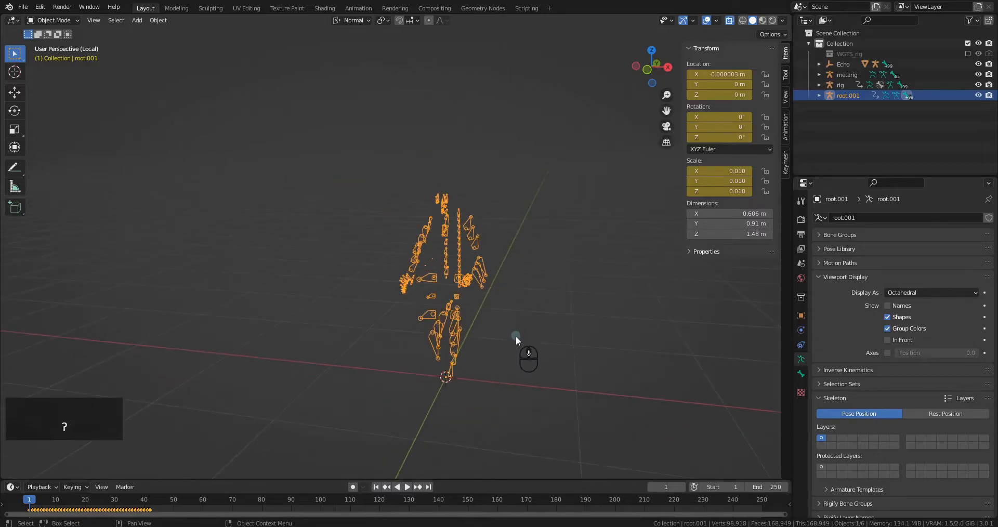
pyautogui.keyDown('shift'); pyautogui.moveTo(511, 374); pyautogui.dragTo(526, 265, button='middle'); pyautogui.keyUp('shift')
pyautogui.press('space')
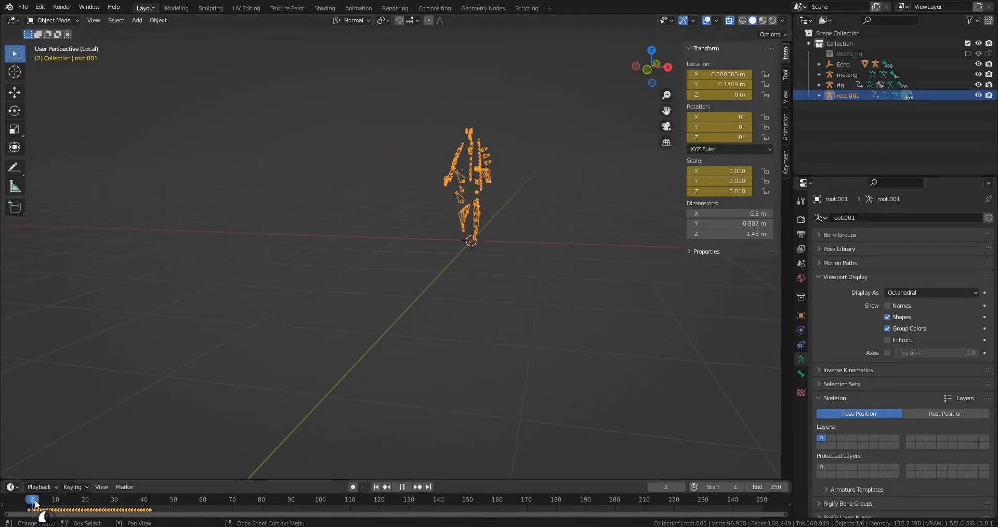
# Set the scene's end frame to 42 and preview the jog from the first frame, then return to frame 1
pyautogui.moveTo(94, 506); pyautogui.dragTo(151, 512)
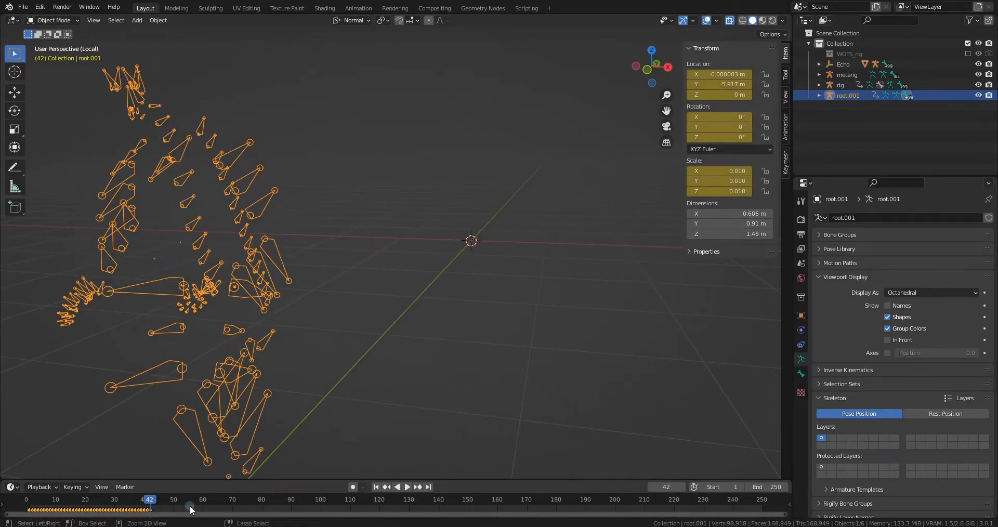
pyautogui.hotkey('ctrl', 'End')
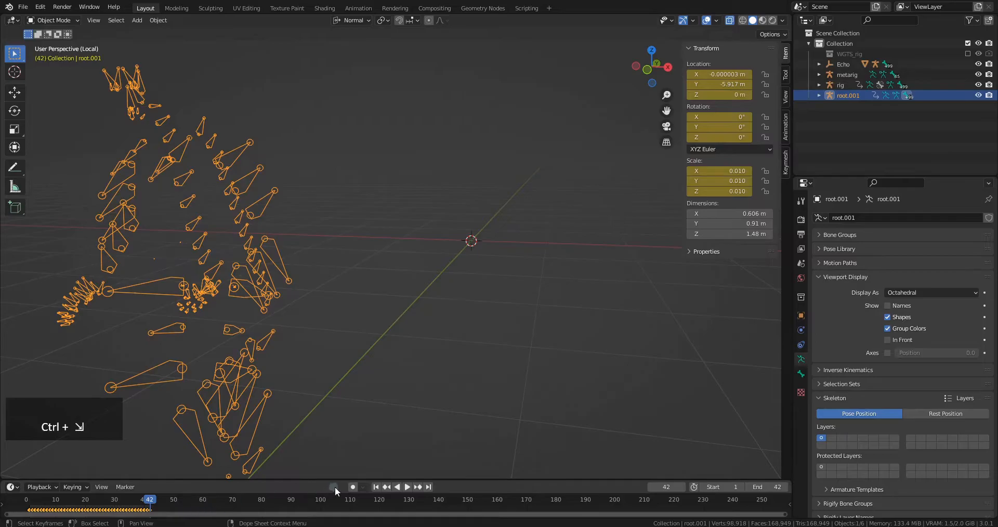
pyautogui.click(376, 487)
pyautogui.click(409, 487)
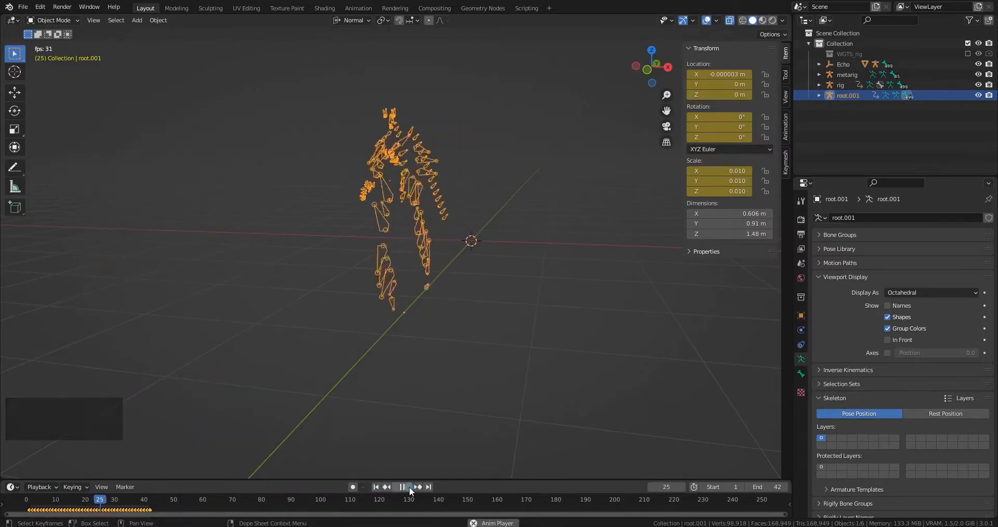
pyautogui.click(410, 487)
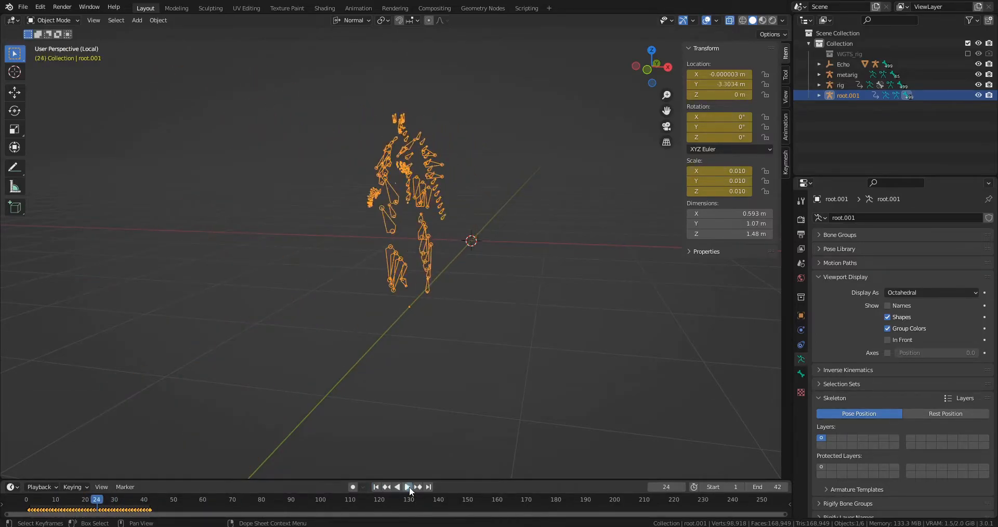
pyautogui.click(377, 487)
pyautogui.keyDown('shift'); pyautogui.moveTo(493, 256); pyautogui.dragTo(434, 270, button='middle'); pyautogui.keyUp('shift')
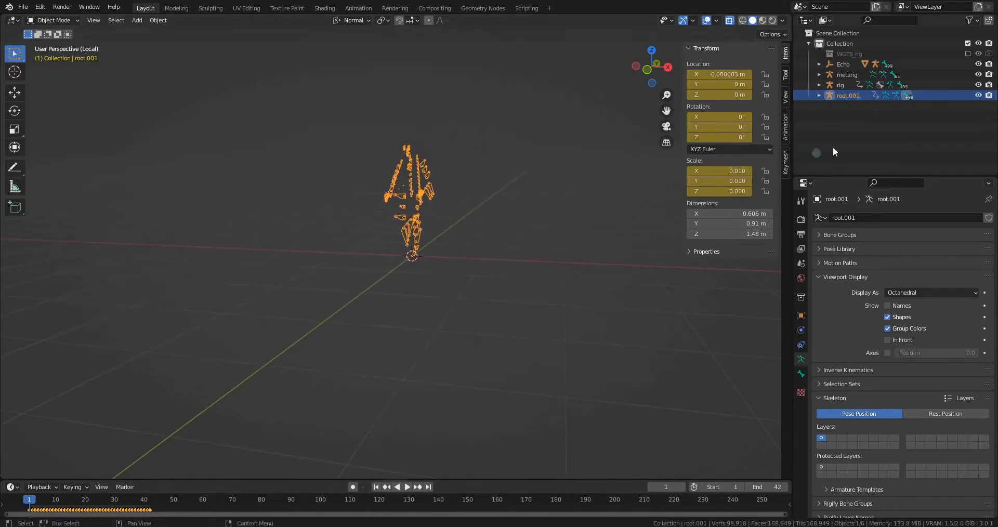
# Rename the imported armature object root.001 as echo_jog
pyautogui.press('F2')
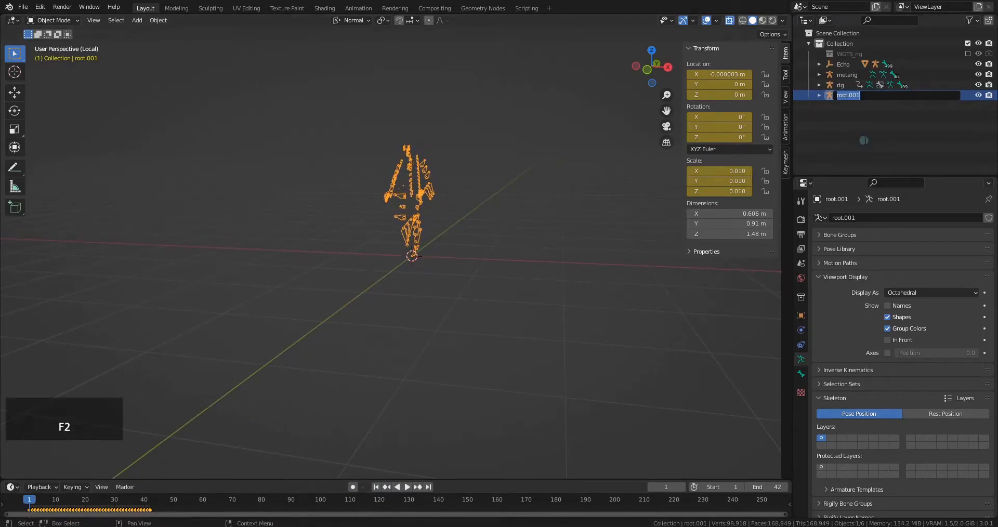
pyautogui.write('echo_jog')
pyautogui.press('Return')
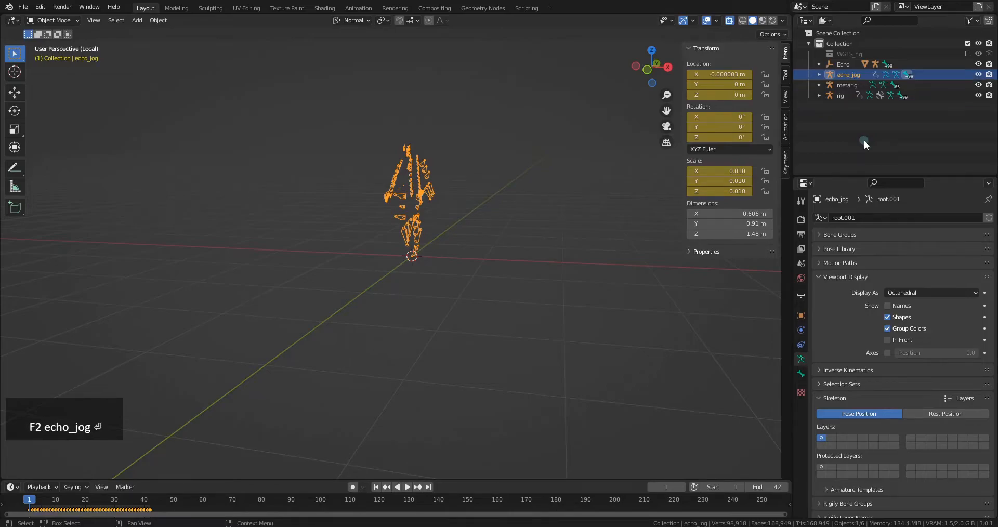
# Create a new collection named Animations and move the echo_jog armature into it
pyautogui.click(989, 20)
pyautogui.click(874, 105)
pyautogui.press('F2')
pyautogui.write('Animations')
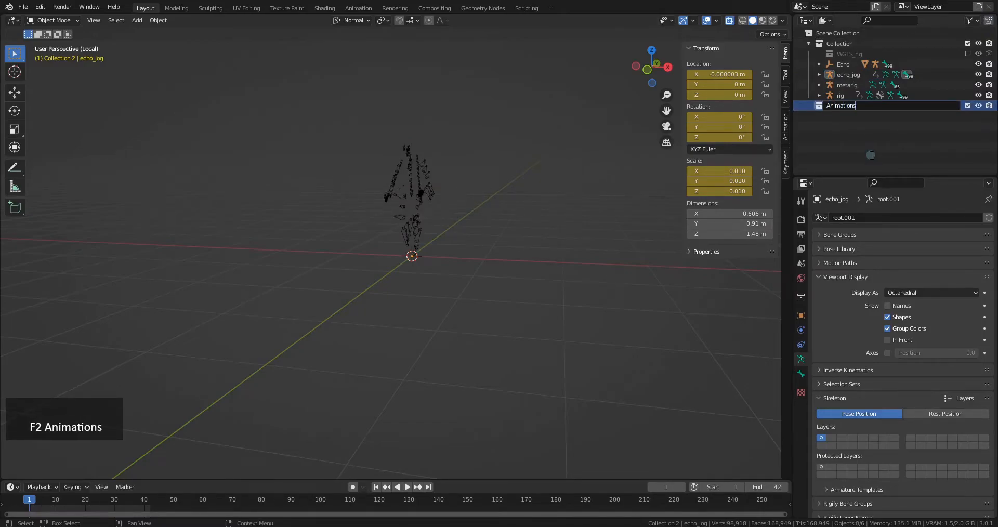
pyautogui.press('Return')
pyautogui.moveTo(856, 73); pyautogui.dragTo(852, 105)
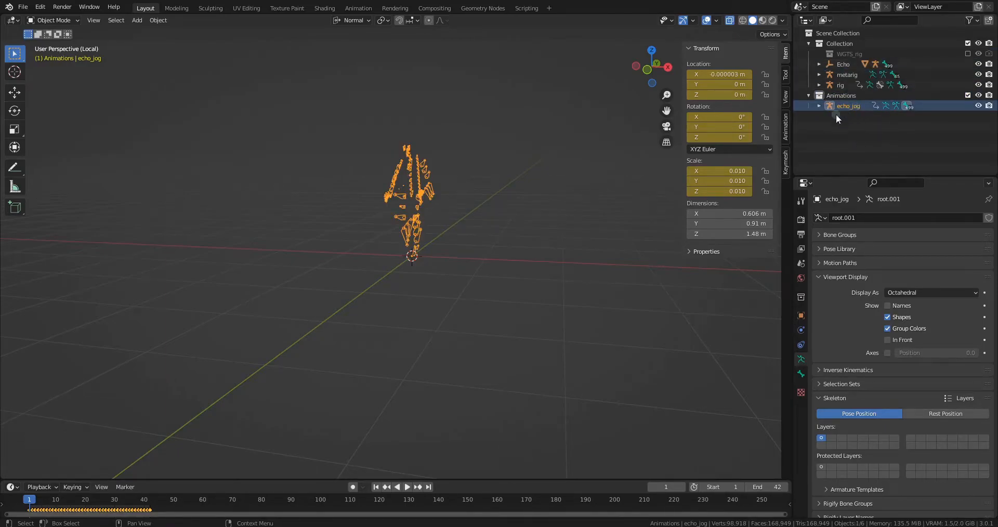
# Split a new area off the lower part of the 3D viewport and make it an Action Editor
pyautogui.moveTo(4, 473); pyautogui.dragTo(11, 395)
pyautogui.click(12, 401)
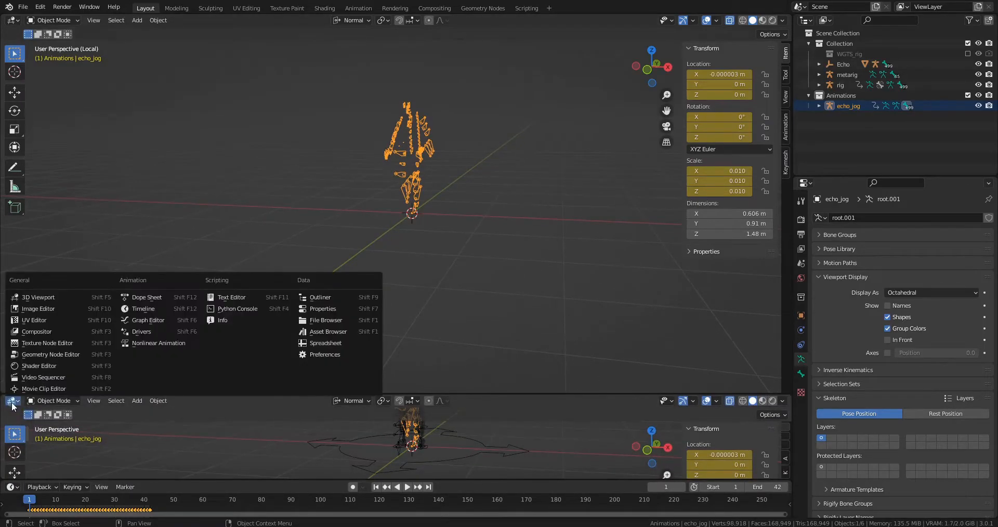
pyautogui.click(168, 298)
pyautogui.click(55, 401)
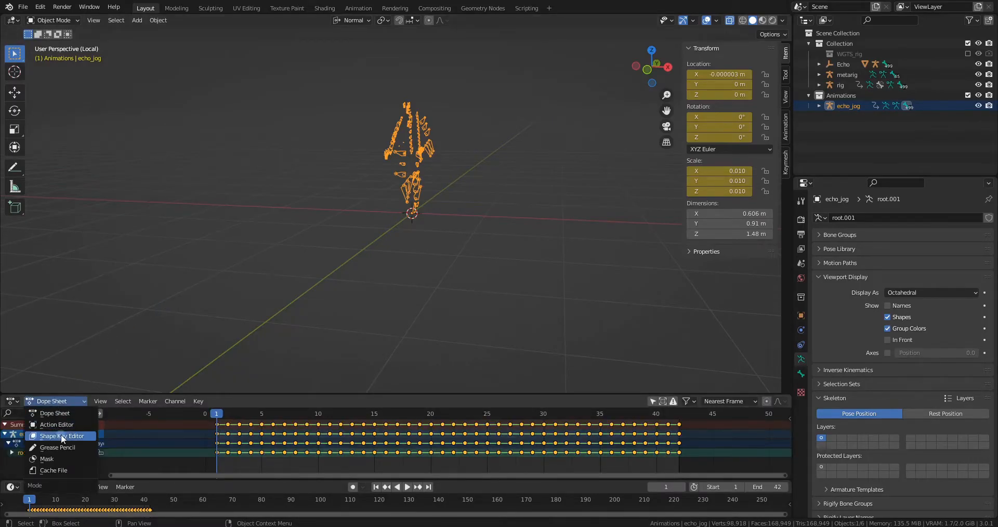
pyautogui.click(58, 424)
# Rename the armature's root.001|Unreal Take|Base Layer action as echo_jog
pyautogui.click(367, 402)
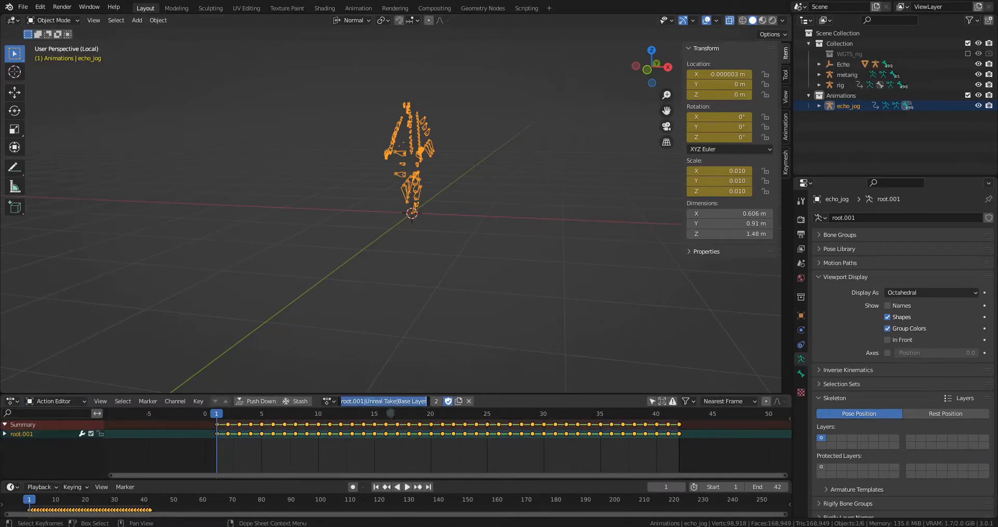
pyautogui.write('e')
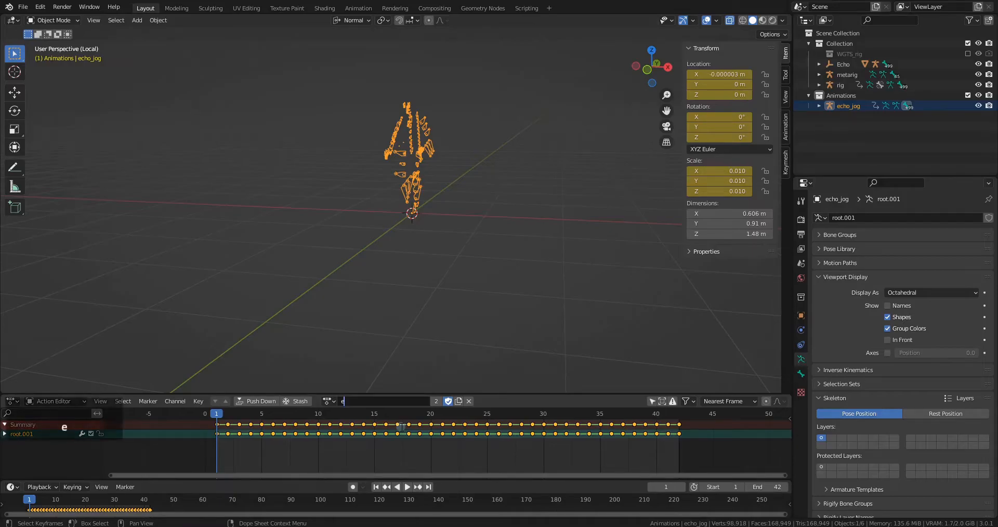
pyautogui.write('cho_jog')
pyautogui.press('Return')
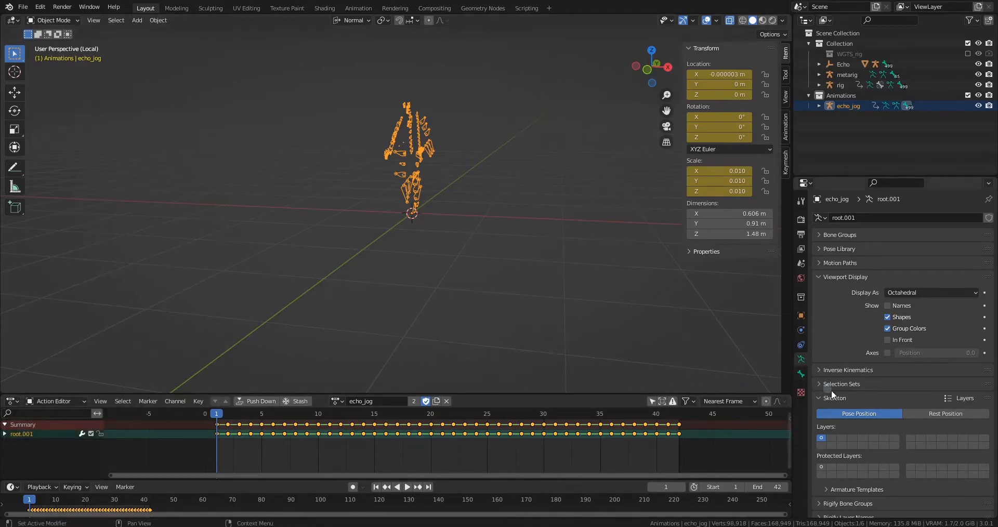
# Run the Scale Skeleton operation on echo_jog with scale 0.01 and scaled_echo_jog as the parent empty name
pyautogui.scroll(-3, 853, 416)
pyautogui.click(860, 426)
pyautogui.scroll(-3, 861, 427)
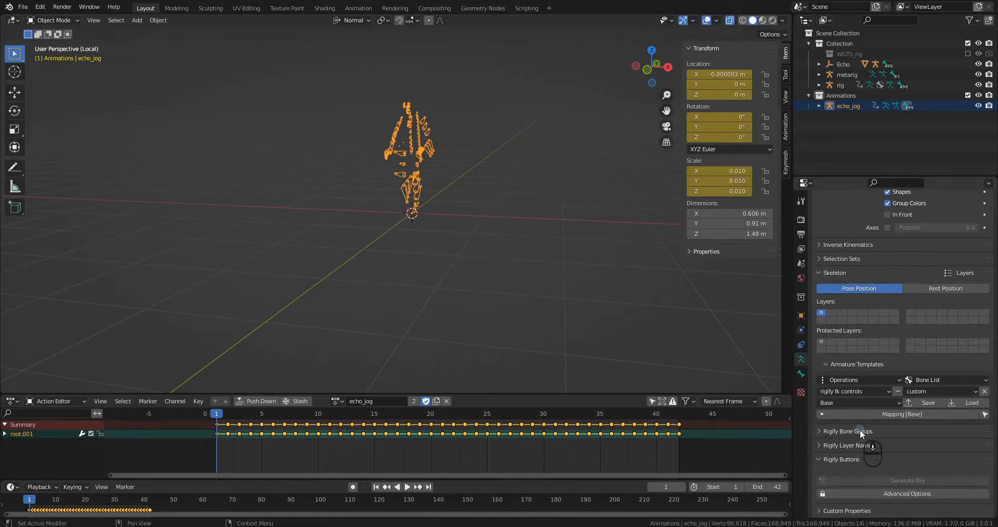
pyautogui.click(851, 381)
pyautogui.click(836, 498)
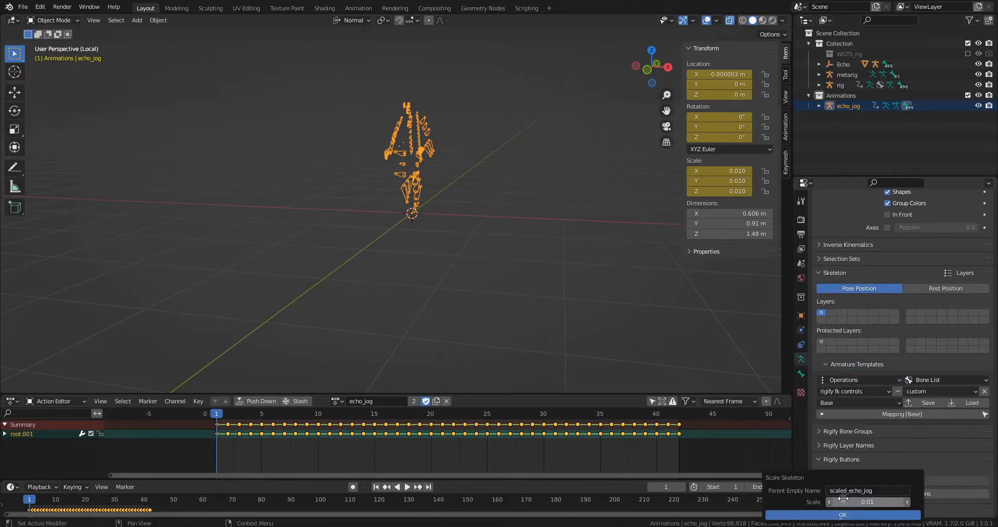
pyautogui.click(817, 515)
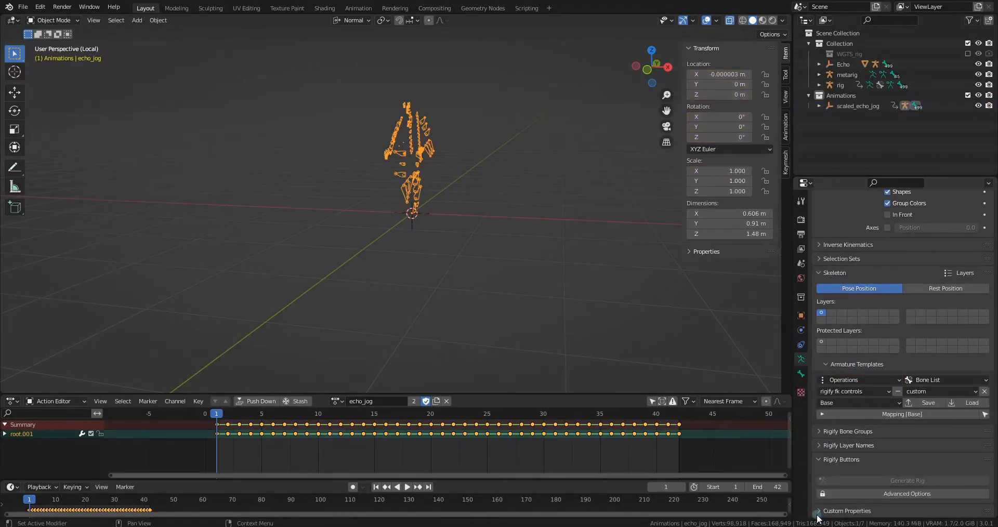
# Play the jog on the scaled armature and select its parent empty to inspect the root motion
pyautogui.click(407, 487)
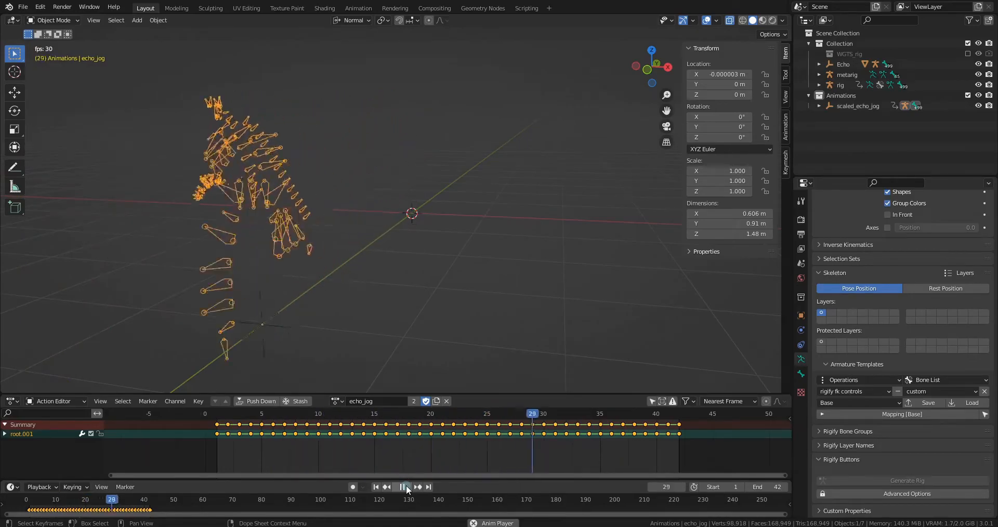
pyautogui.click(407, 487)
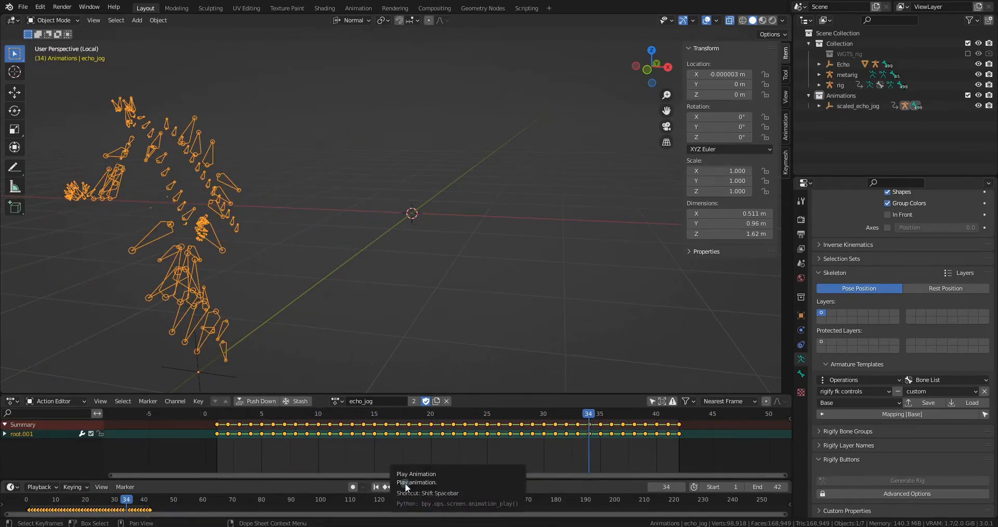
pyautogui.click(214, 376)
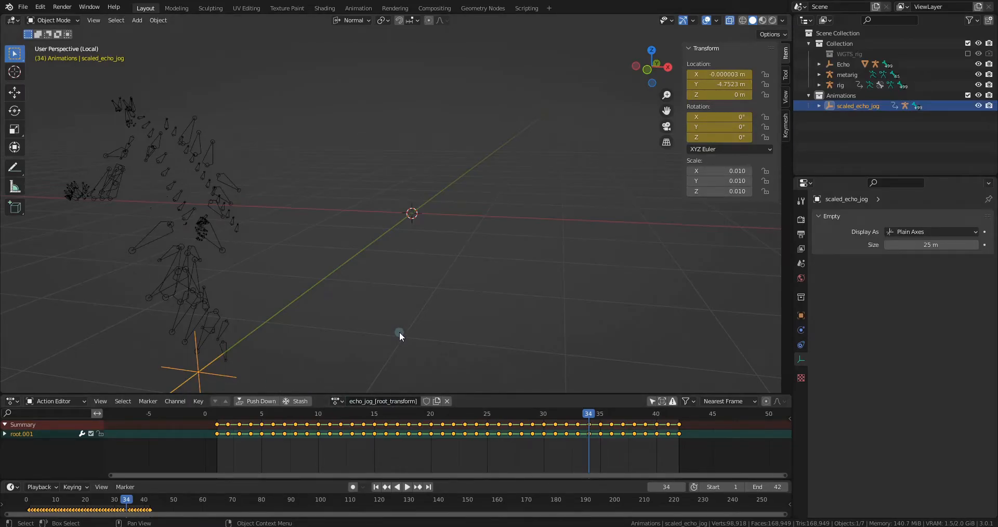
# Leave local view, hide the Animations collection and turn off X-ray display
pyautogui.press('KP_Divide')
pyautogui.moveTo(404, 323); pyautogui.dragTo(462, 256, button='middle')
pyautogui.click(978, 95)
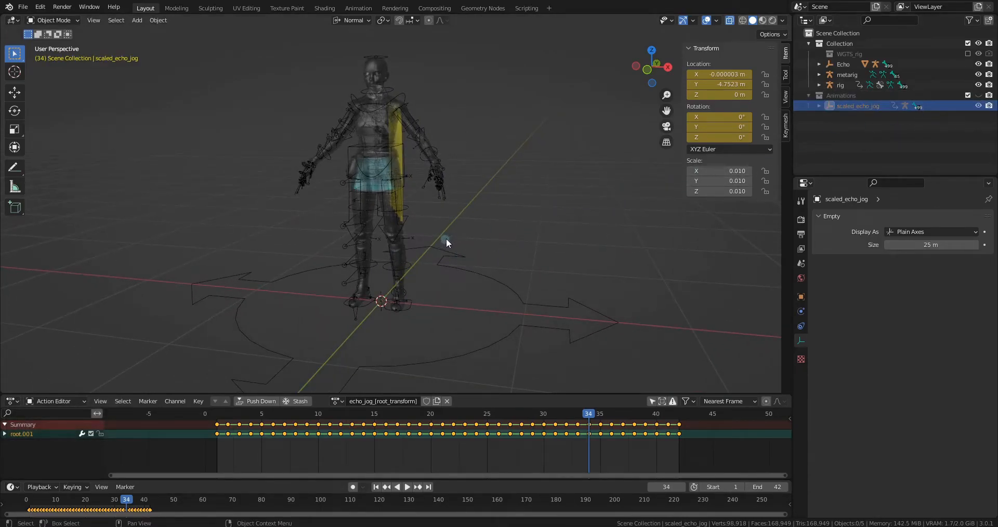
pyautogui.click(731, 20)
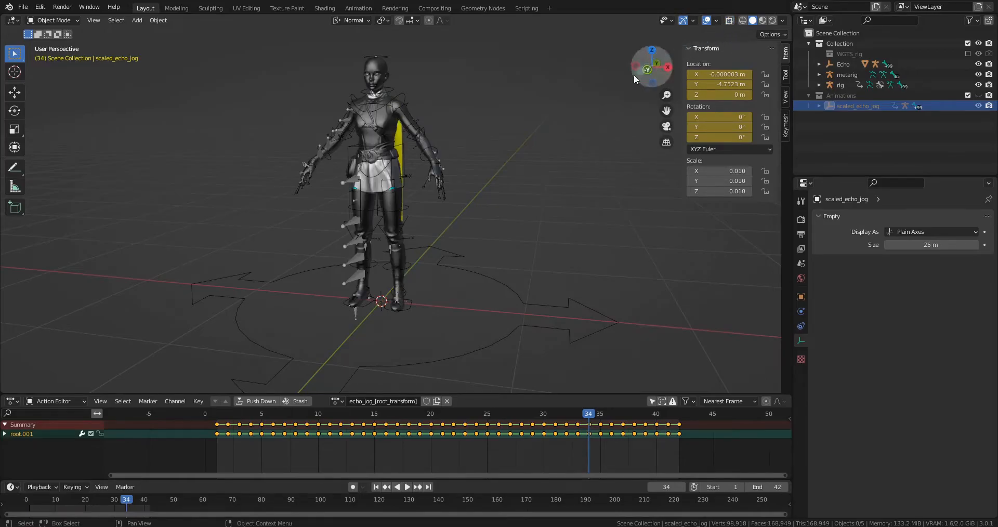
# Assign the echo_jog action to Echo's root armature and go back to frame 1
pyautogui.click(357, 282)
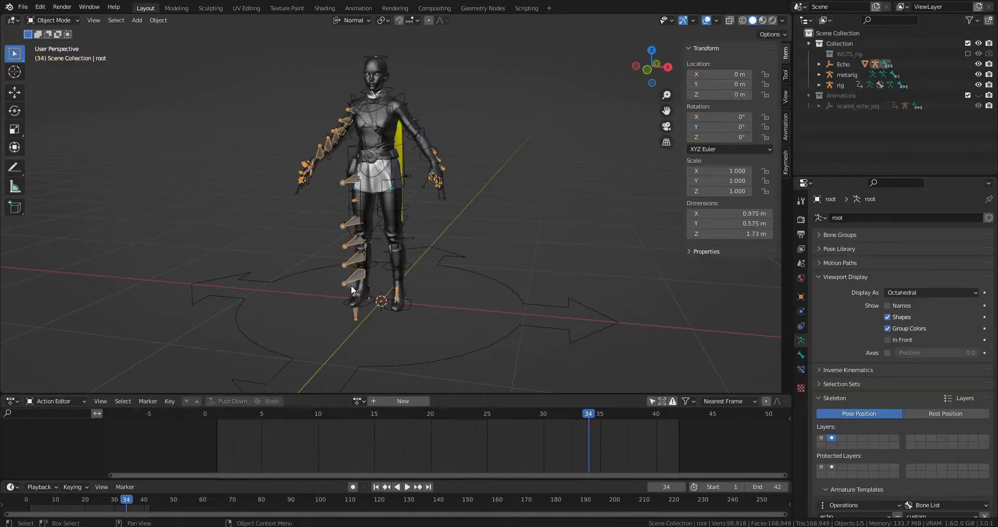
pyautogui.click(359, 401)
pyautogui.click(383, 294)
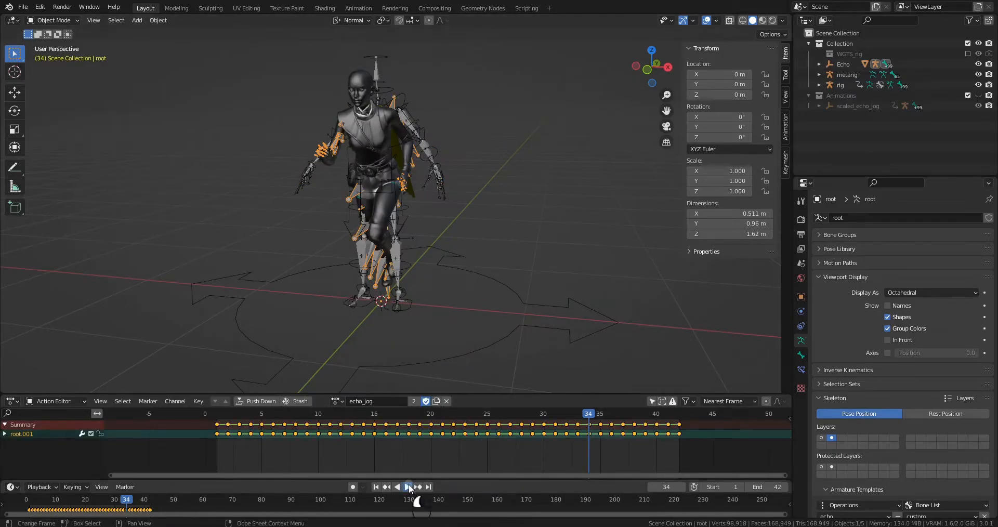
pyautogui.click(375, 486)
# Change the timeline's playback sync mode and preview the jog on the Echo character
pyautogui.click(38, 487)
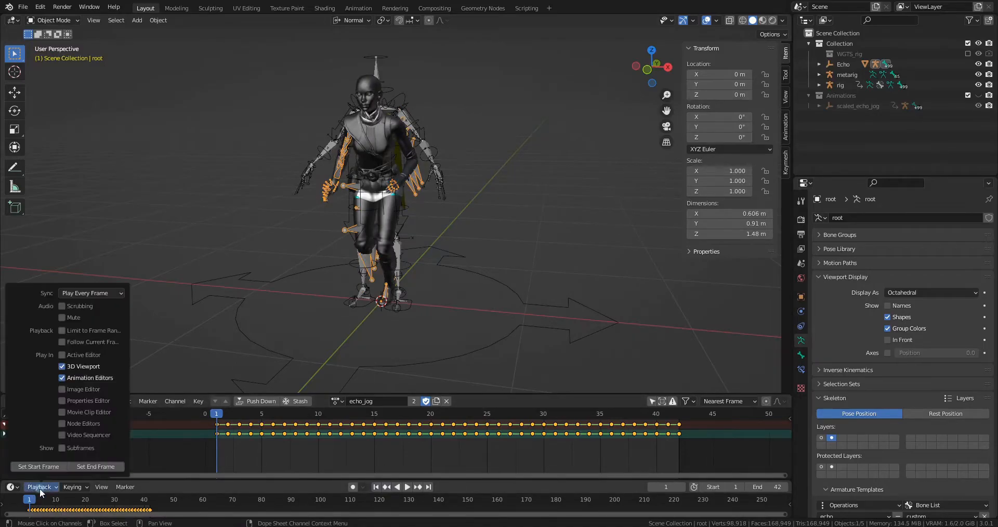
pyautogui.click(98, 292)
pyautogui.click(90, 312)
pyautogui.click(407, 486)
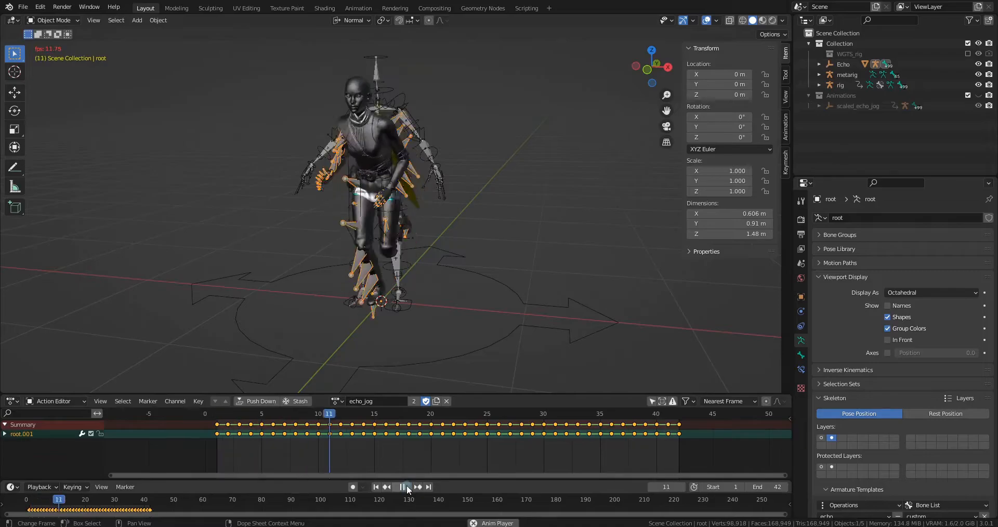
pyautogui.press('Escape')
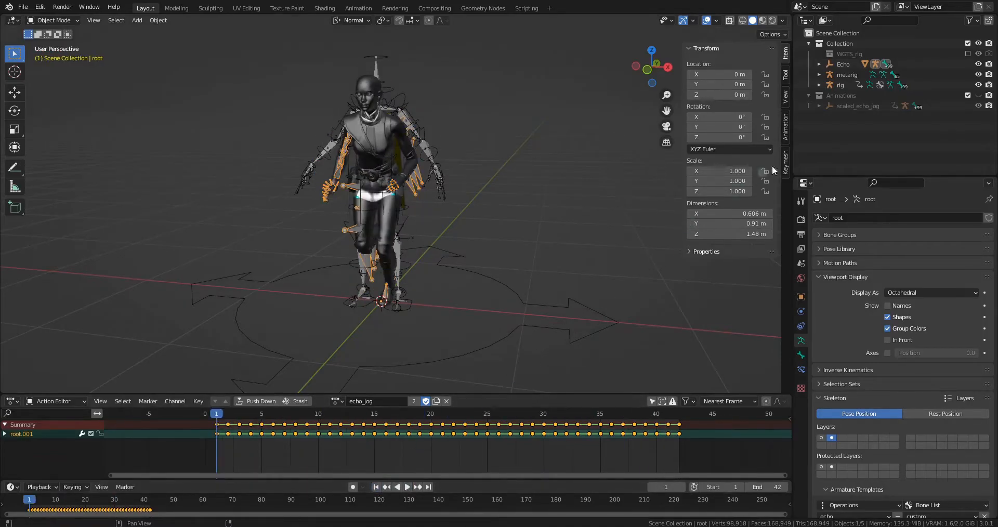
# Hide the metarig and Echo's root armature in the viewport
pyautogui.click(979, 74)
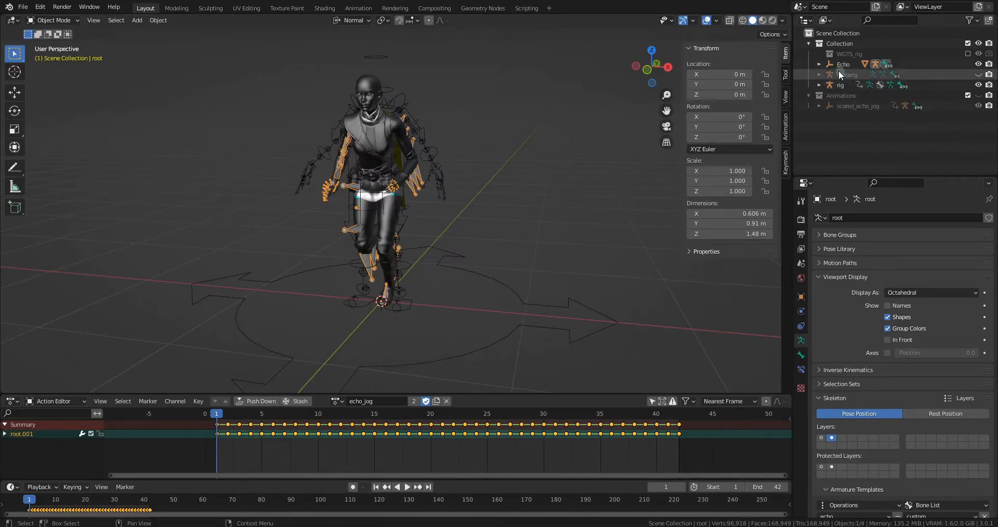
pyautogui.click(820, 64)
pyautogui.click(978, 74)
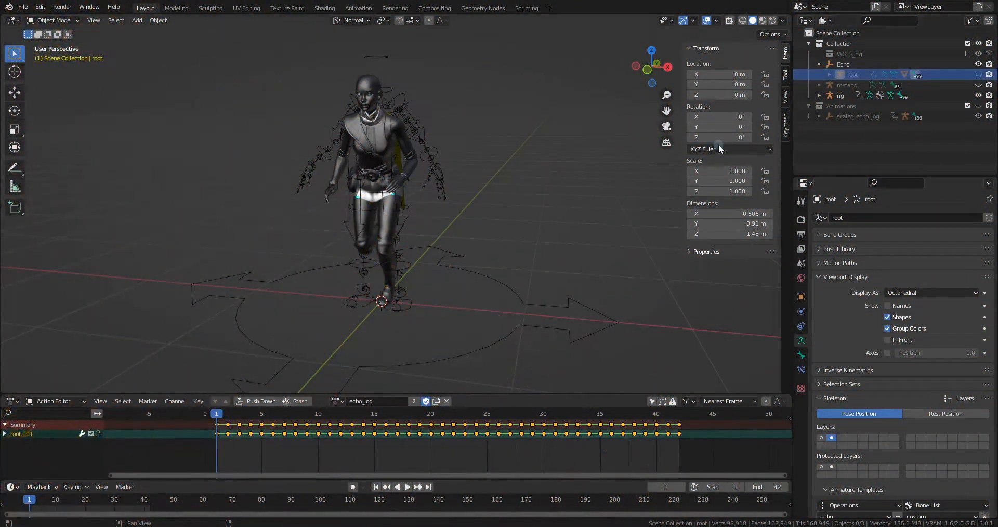
# Set the generated rig's armature templates to rigify fk controls with ue humanoid as the mapping target
pyautogui.click(436, 149)
pyautogui.scroll(-3, 859, 440)
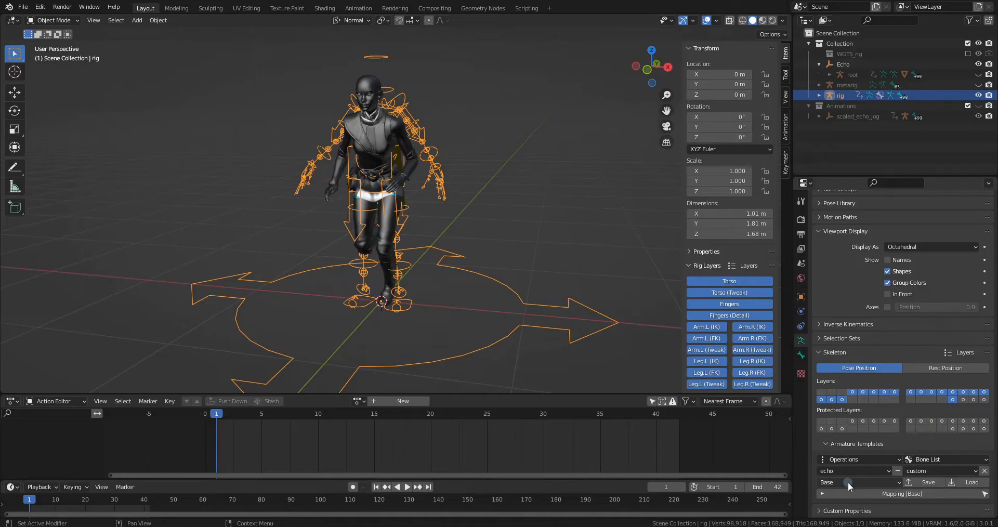
pyautogui.click(848, 473)
pyautogui.click(866, 459)
pyautogui.click(931, 473)
pyautogui.click(933, 496)
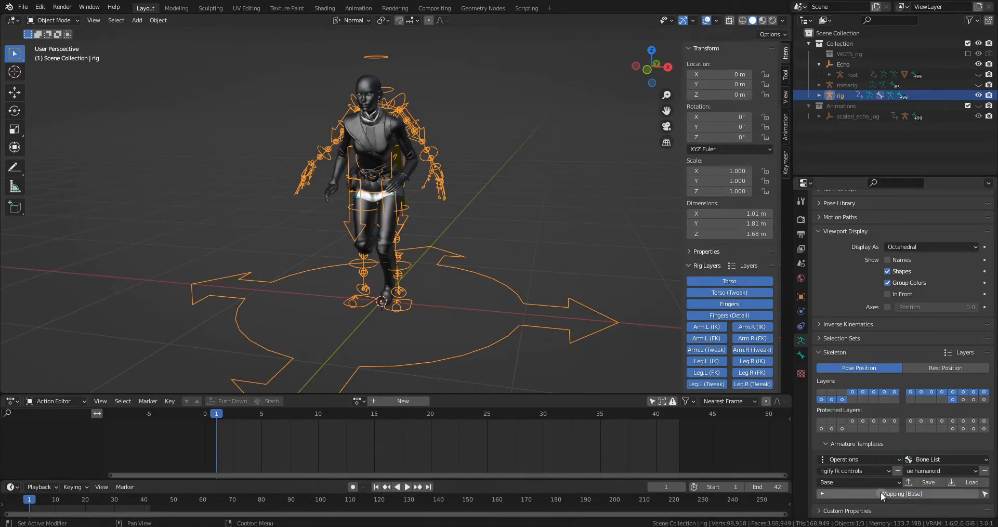
# Expand the rig's template bone mapping and switch it from the Base to the Tweak category
pyautogui.click(881, 493)
pyautogui.scroll(-10, 857, 471)
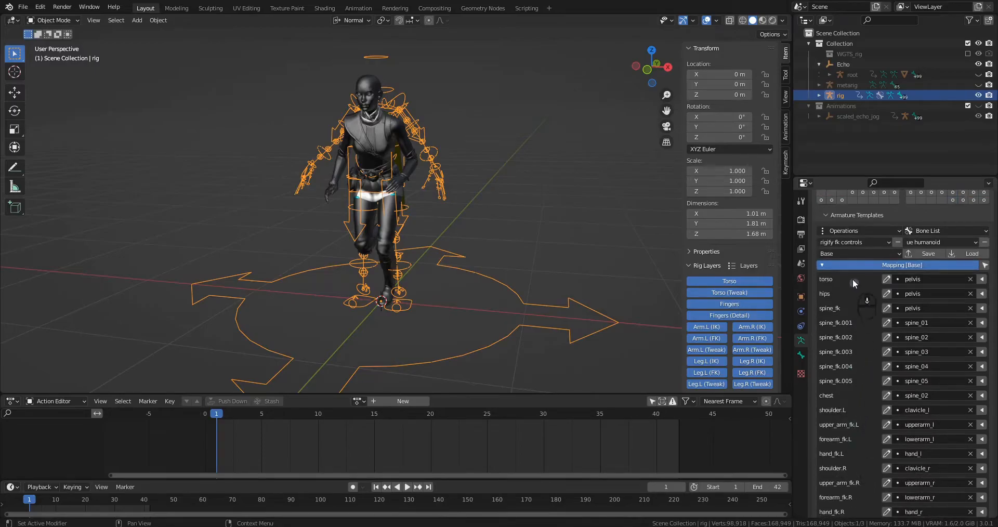
pyautogui.click(844, 252)
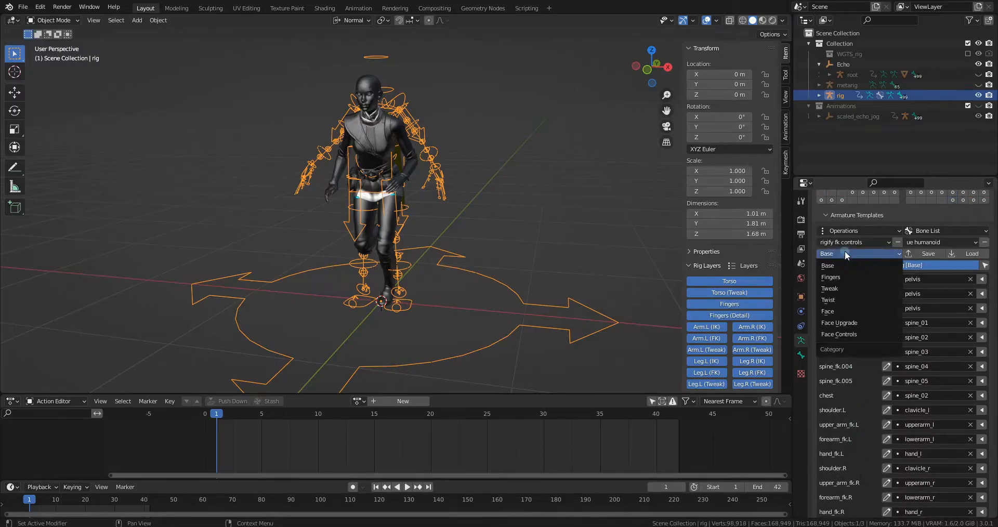
pyautogui.click(845, 289)
# Map the tweak_spine.004 bone to the custom name spine_04 in the Tweak mapping
pyautogui.scroll(-1, 853, 316)
pyautogui.click(931, 302)
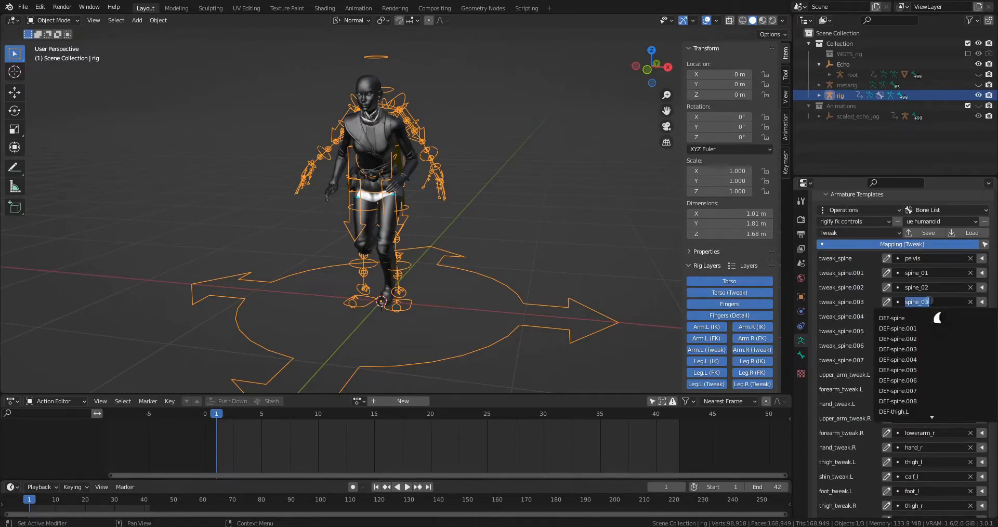
pyautogui.hotkey('ctrl', 'c')
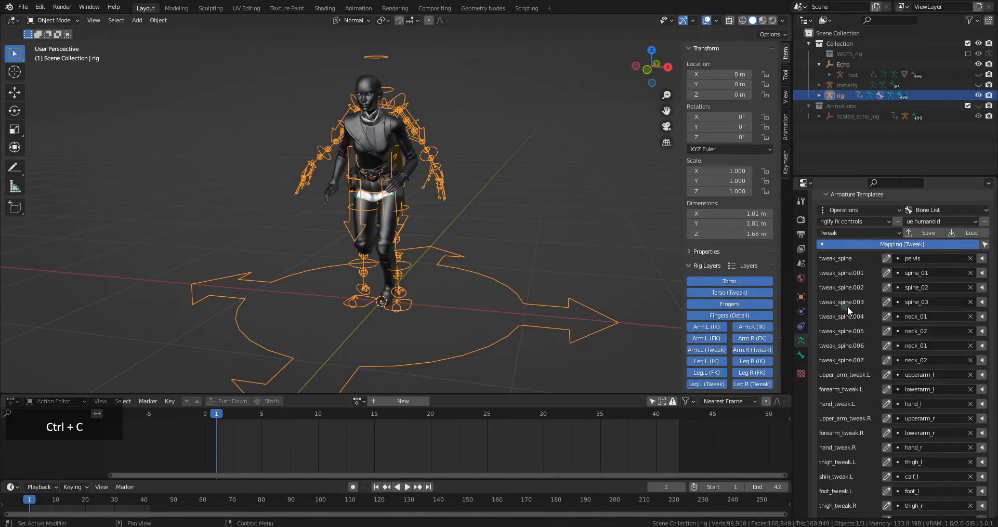
pyautogui.click(892, 320)
pyautogui.click(910, 334)
pyautogui.hotkey('ctrl', 'v')
pyautogui.press('BackSpace')
pyautogui.write('4')
pyautogui.press('Return')
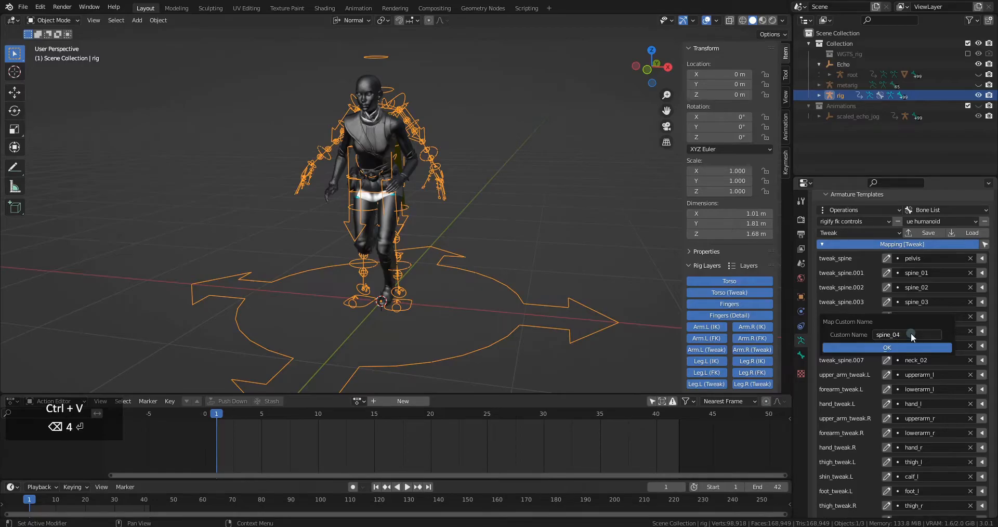
pyautogui.click(890, 348)
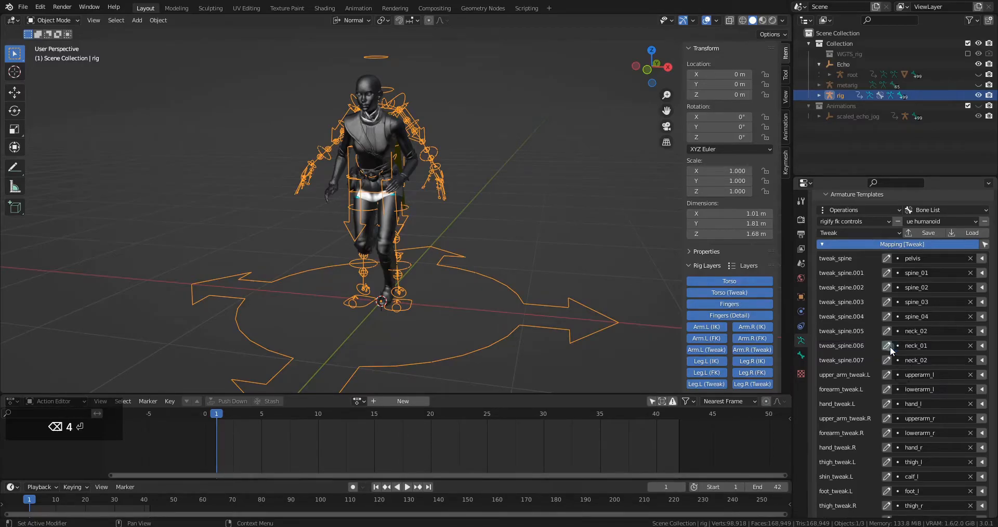
# Map the tweak_spine.005 bone to the custom name spine_05 in the Tweak mapping
pyautogui.click(886, 332)
pyautogui.click(901, 348)
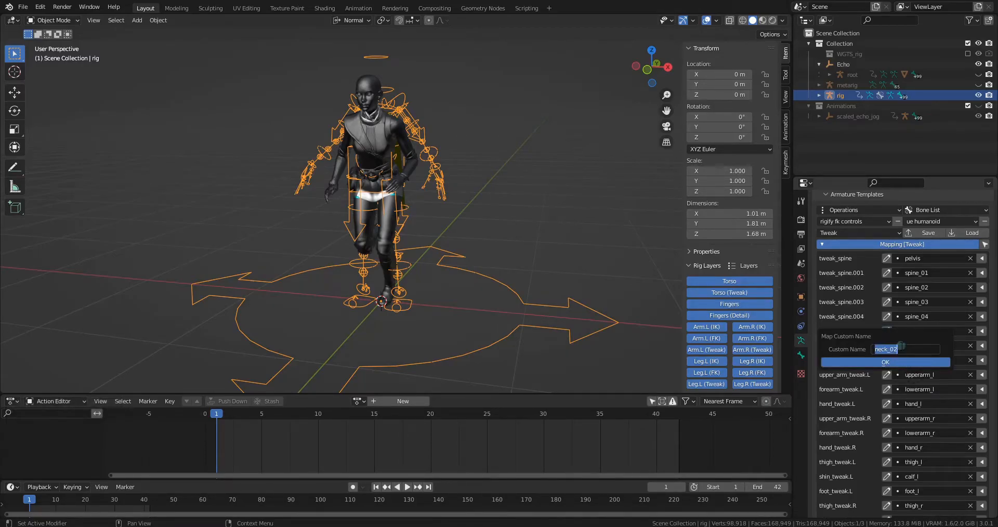
pyautogui.hotkey('ctrl', 'v')
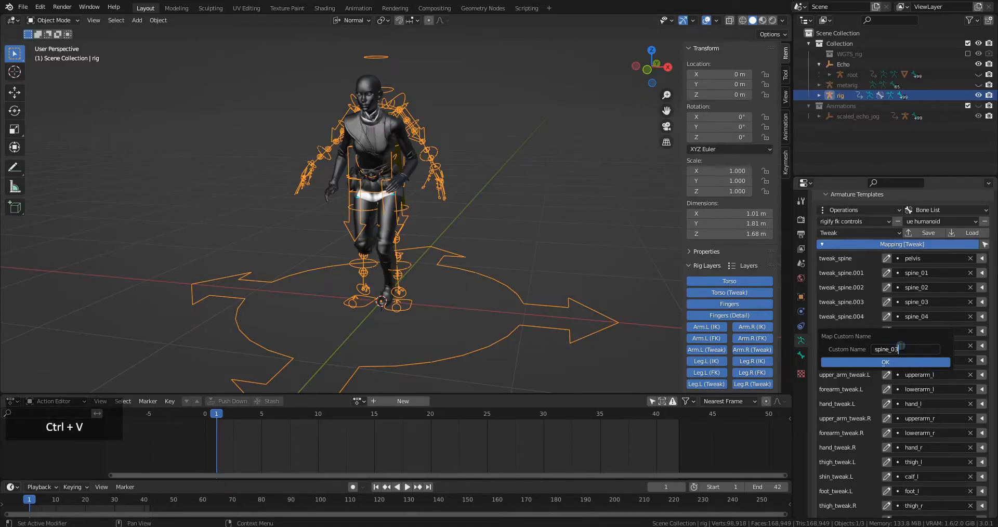
pyautogui.press('BackSpace')
pyautogui.write('5')
pyautogui.press('Return')
pyautogui.press('Return')
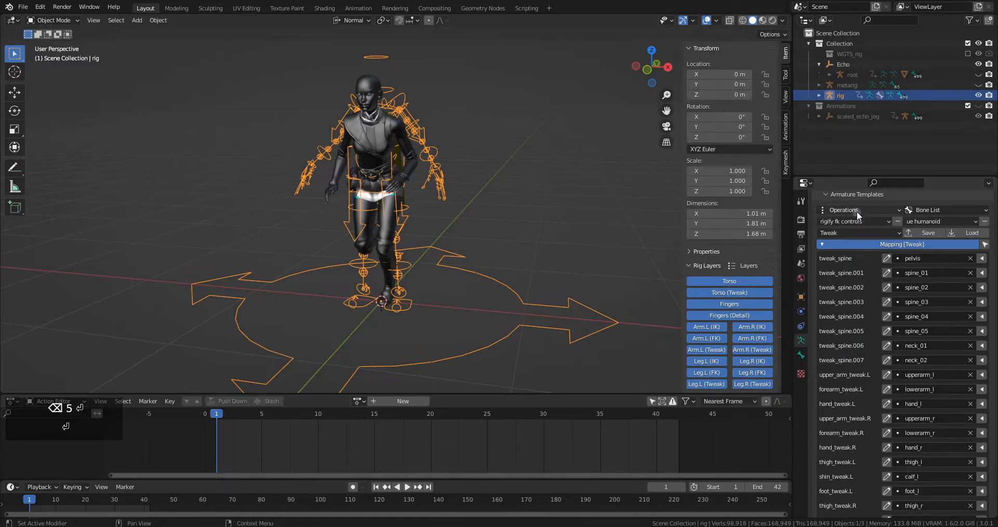
# Save the edited bone mapping under the new name echo and make it the rig's active mapping
pyautogui.click(922, 230)
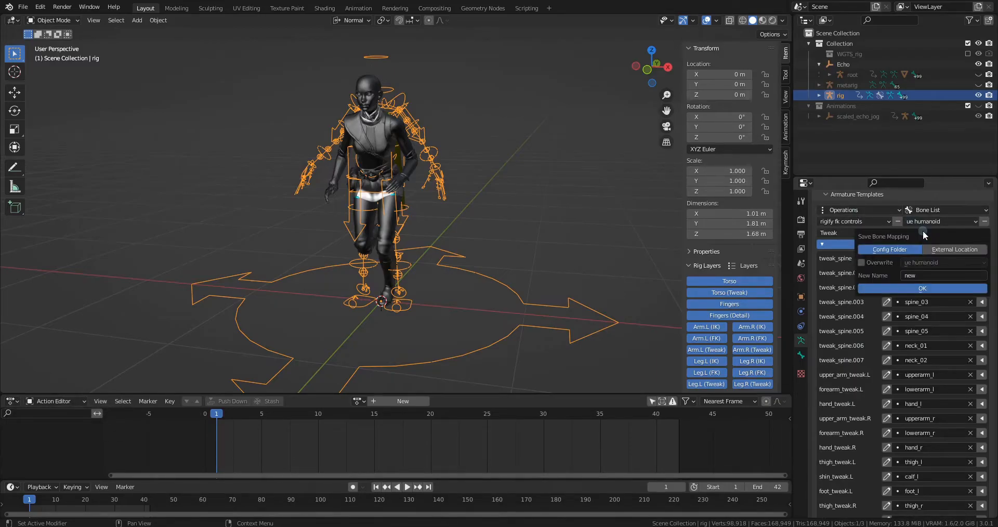
pyautogui.click(920, 276)
pyautogui.write('echo')
pyautogui.press('Return')
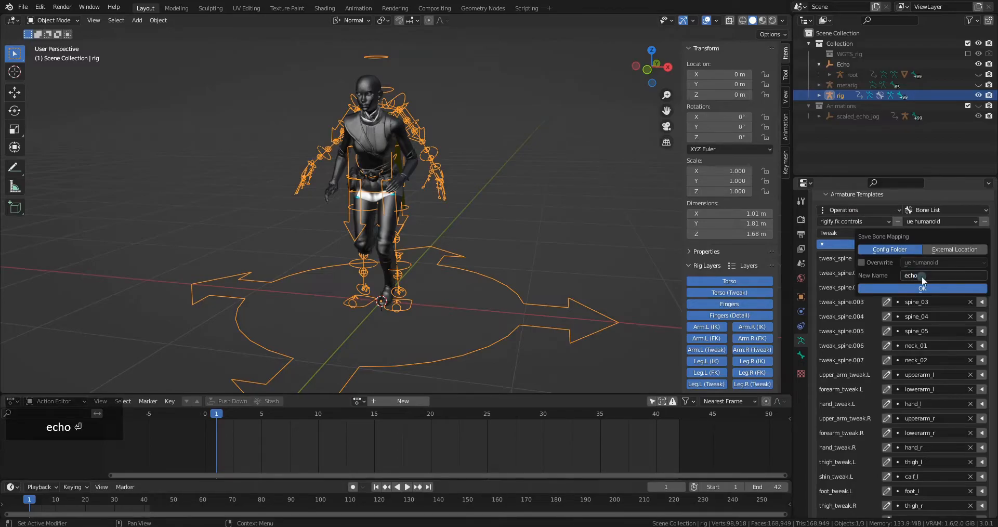
pyautogui.click(923, 289)
pyautogui.click(921, 221)
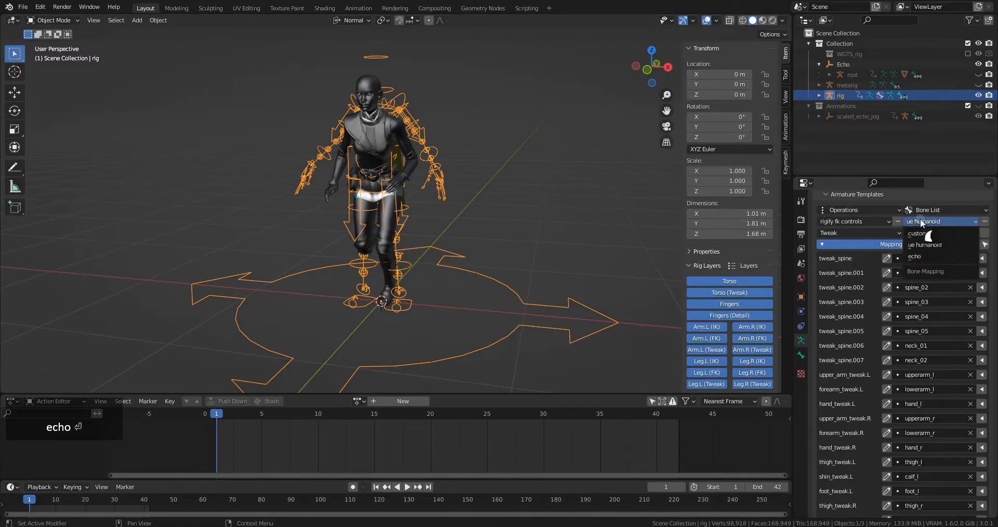
pyautogui.click(923, 256)
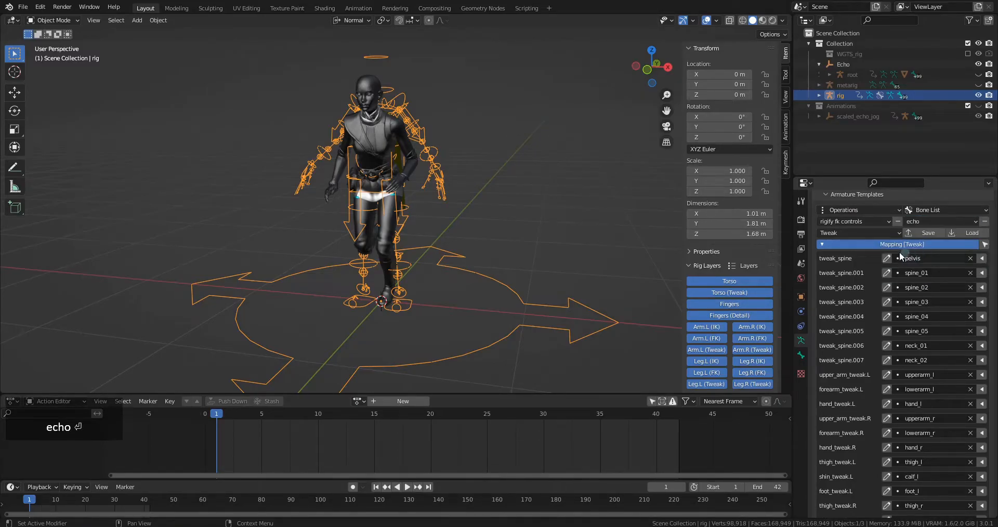
# Constrain the generated rig to the root skeleton with the Complex method, with Rigify Rig to FK enabled
pyautogui.scroll(3, 851, 278)
pyautogui.click(851, 272)
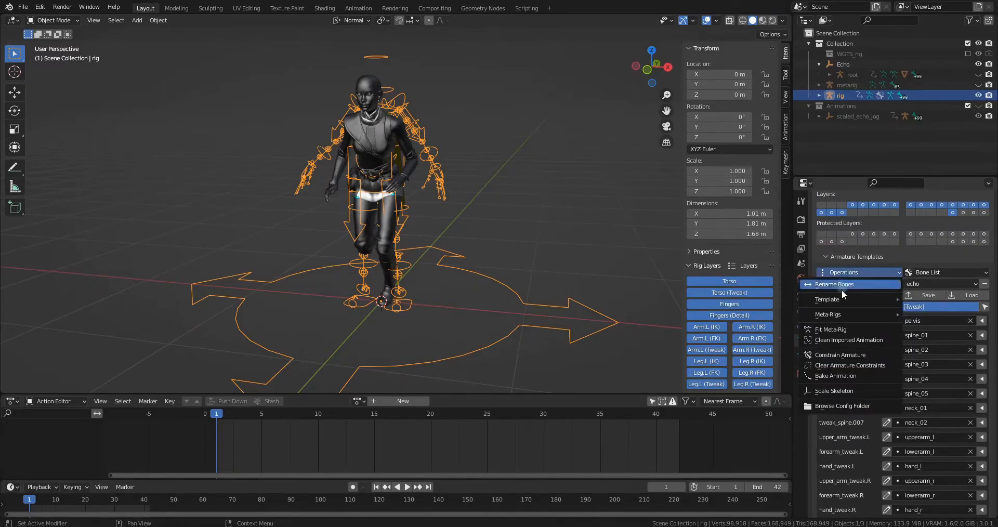
pyautogui.click(843, 355)
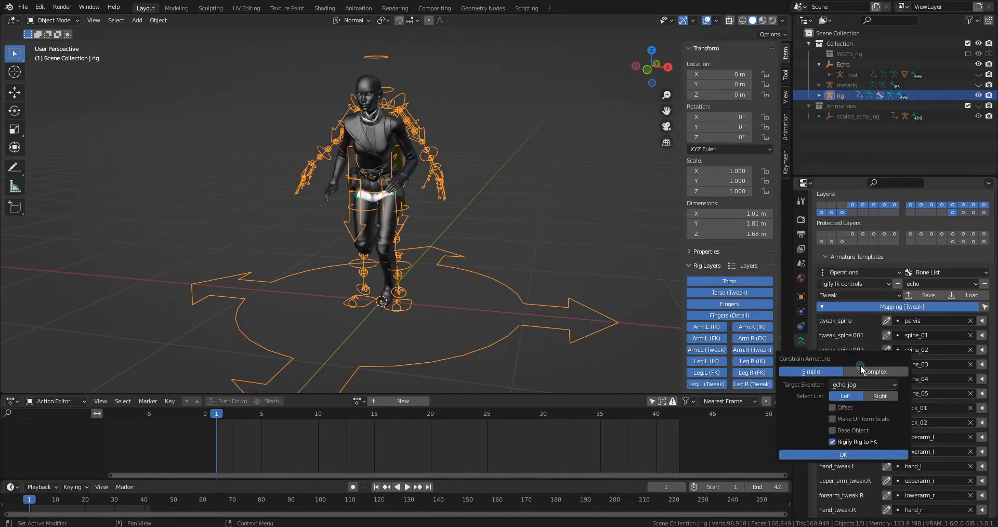
pyautogui.click(875, 372)
pyautogui.click(859, 384)
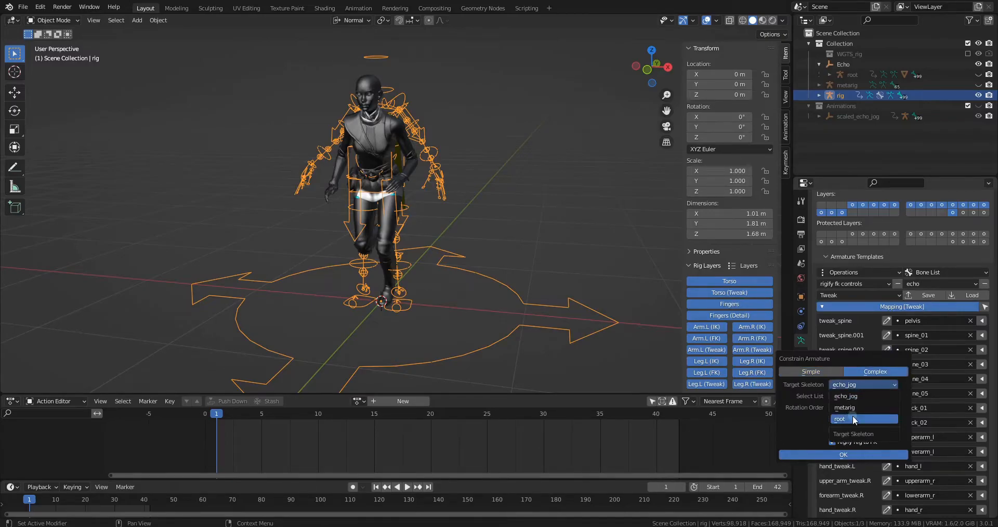
pyautogui.click(854, 419)
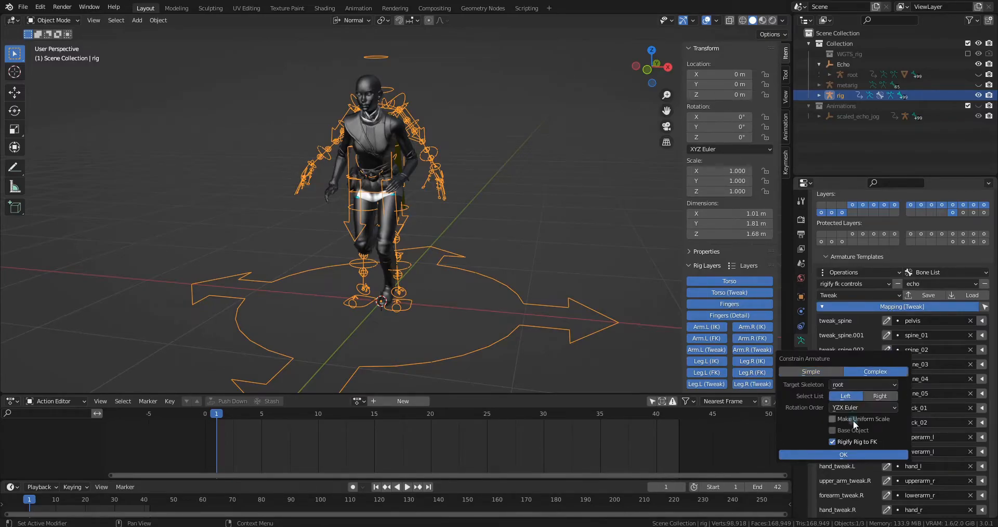
pyautogui.click(831, 455)
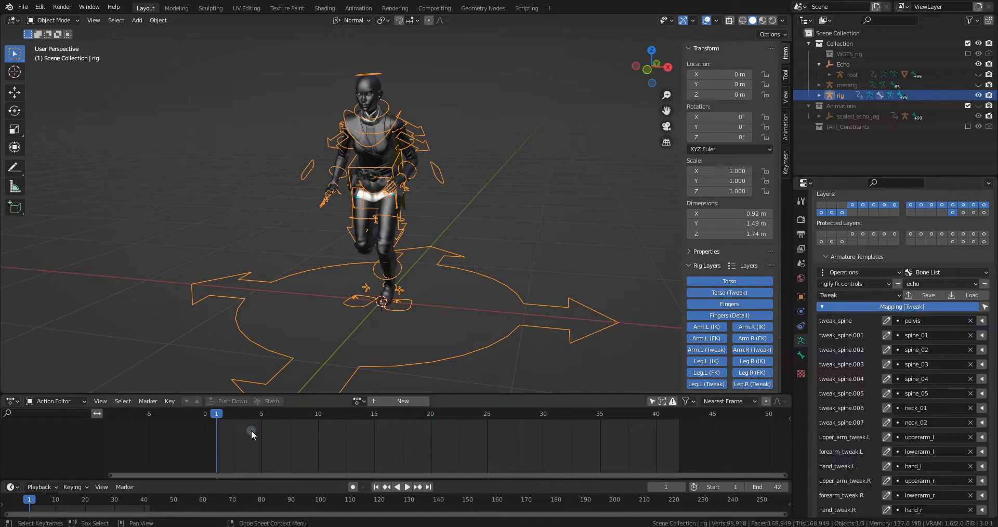
# Go to frame 0 and bake the constrained animation onto the rig from frame 1 to 42
pyautogui.moveTo(219, 416)
pyautogui.mouseDown()
pyautogui.moveTo(341, 416)
pyautogui.moveTo(205, 416)
pyautogui.mouseUp()
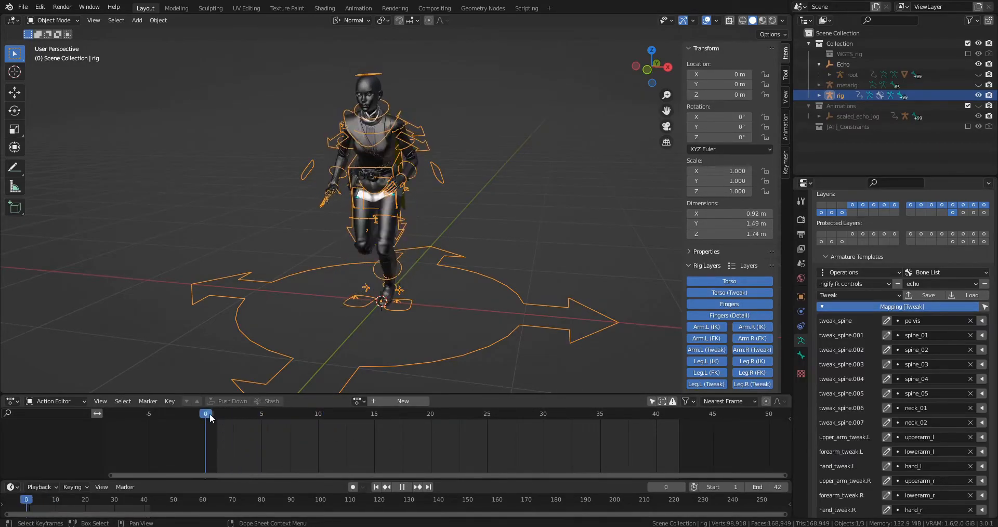
pyautogui.click(845, 271)
pyautogui.click(833, 376)
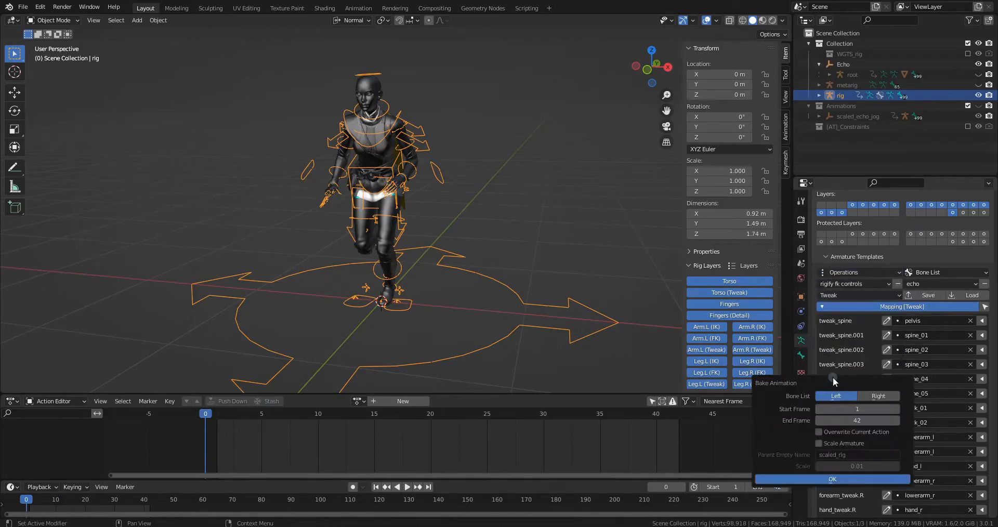
pyautogui.click(822, 479)
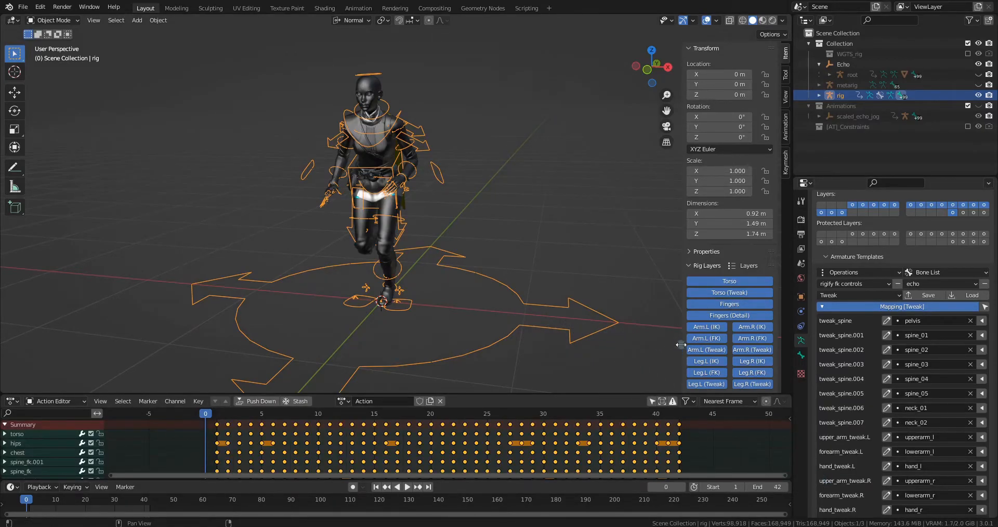
# Select Echo's root armature and set its echo template's bone mapping to rigify deform
pyautogui.click(862, 74)
pyautogui.click(848, 282)
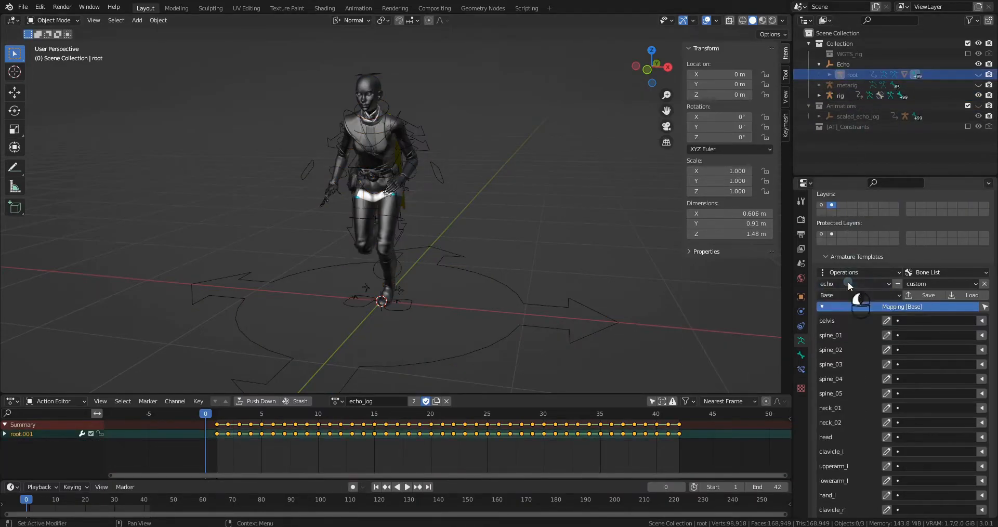
pyautogui.click(926, 284)
pyautogui.click(934, 306)
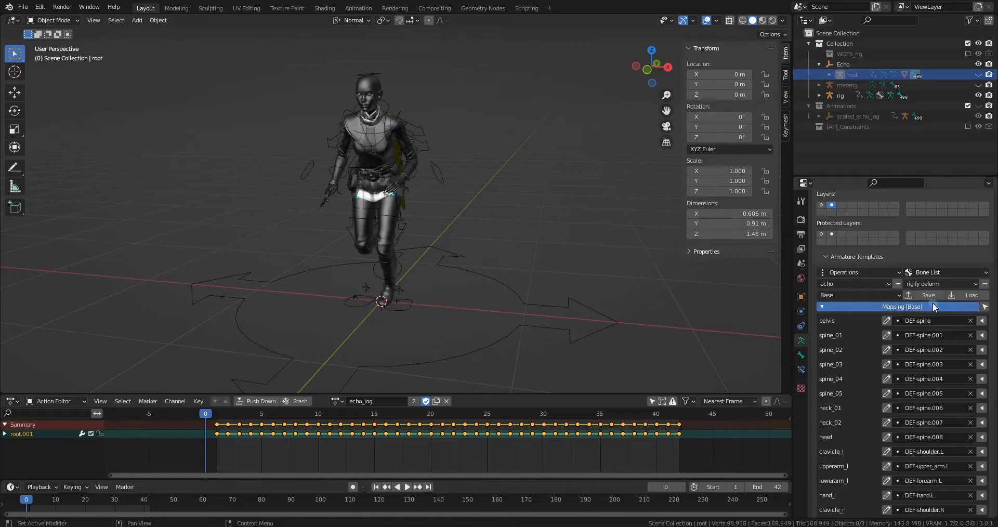
# Constrain the root armature to the target skeleton rig with the Complex method and Make Uniform Scale enabled
pyautogui.click(853, 271)
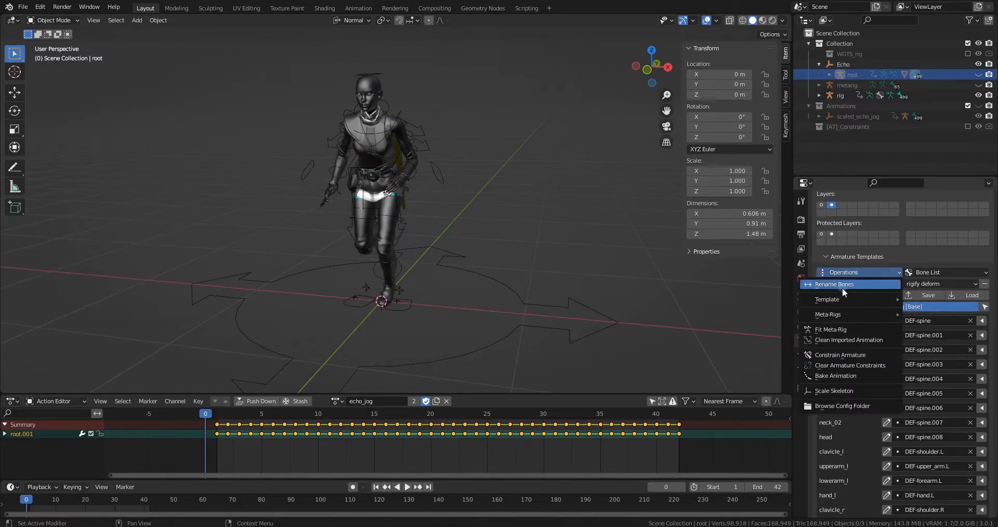
pyautogui.click(838, 355)
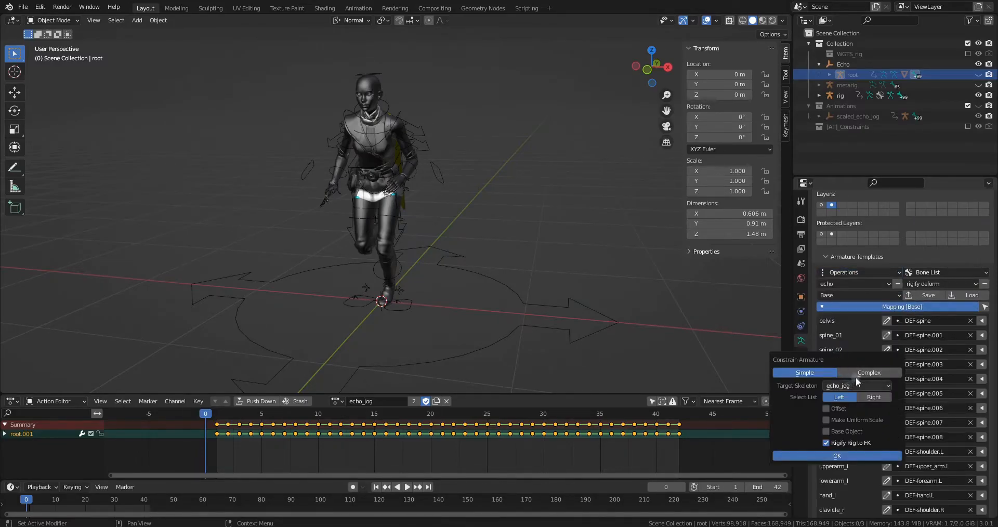
pyautogui.click(860, 373)
pyautogui.click(850, 386)
pyautogui.click(844, 420)
pyautogui.click(850, 420)
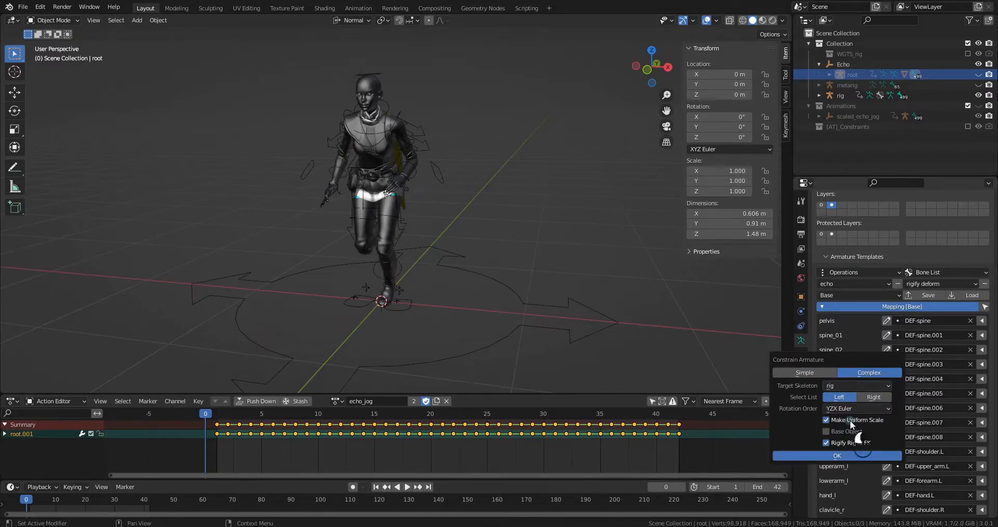
pyautogui.click(828, 455)
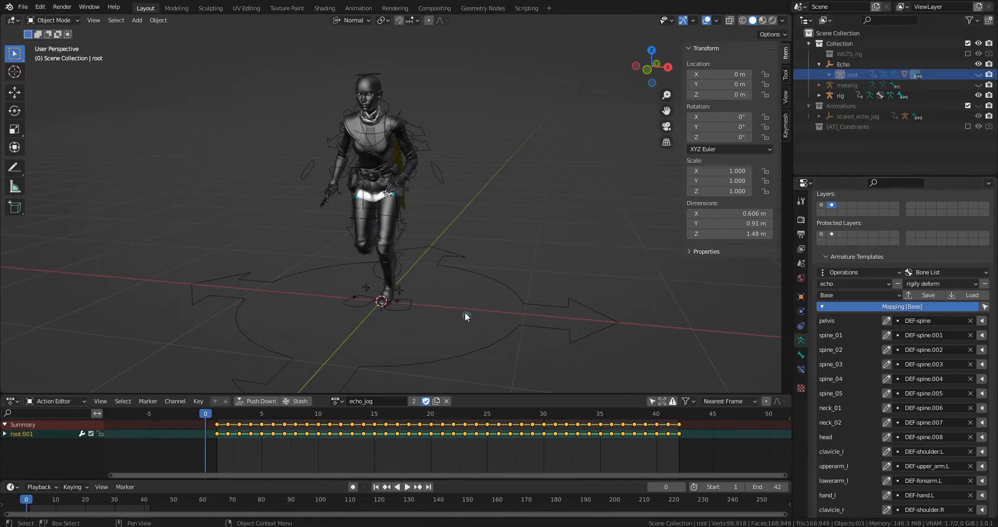
# Put the rig in Pose Mode, select the left forearm FK control, and try a rotation on it, cancelling it
pyautogui.click(414, 176)
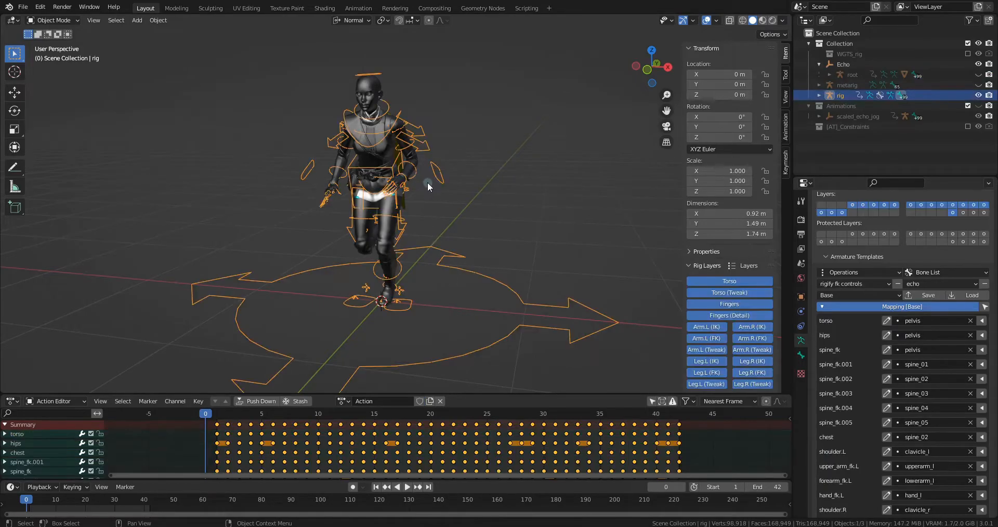
pyautogui.hotkey('ctrl', 'Tab')
pyautogui.click(422, 257)
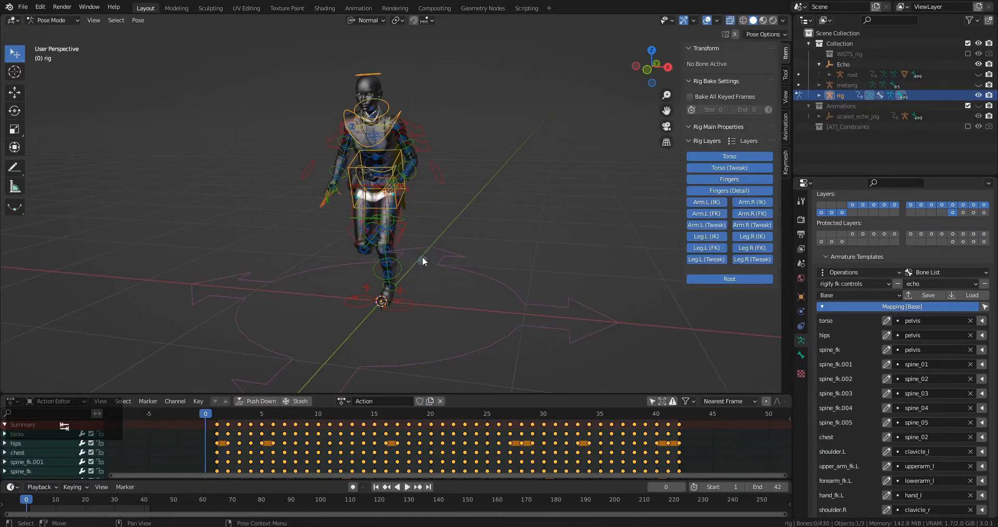
pyautogui.click(416, 175)
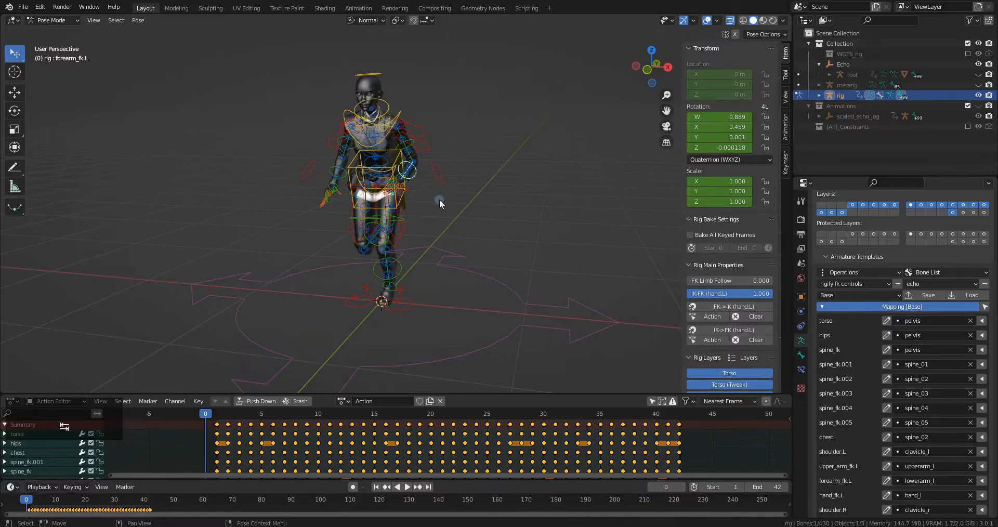
pyautogui.press('r')
pyautogui.rightClick(439, 186)
# Set IK-FK (hand.L) to 0.000 and apply the left hand's IK->FK snap to its keyframes
pyautogui.moveTo(760, 294); pyautogui.dragTo(618, 295)
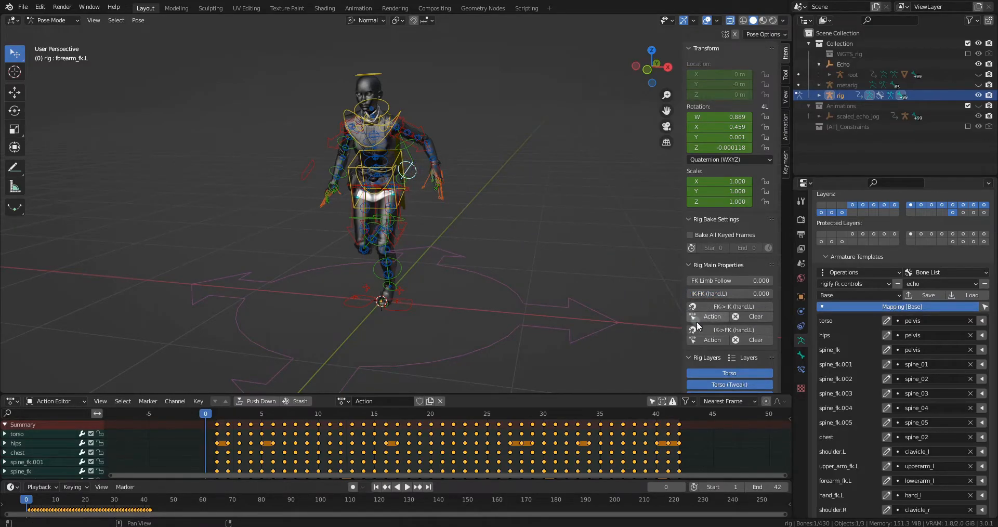
pyautogui.click(710, 339)
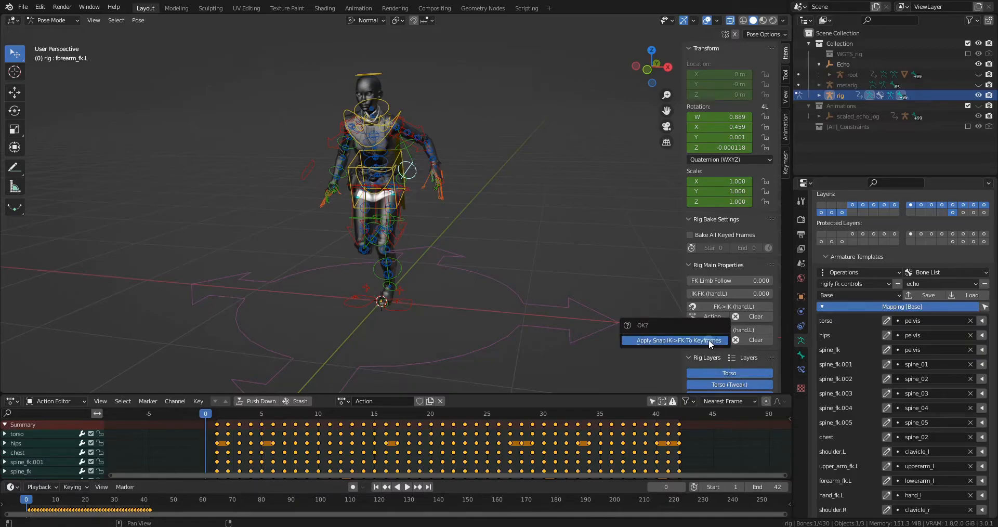
pyautogui.click(659, 342)
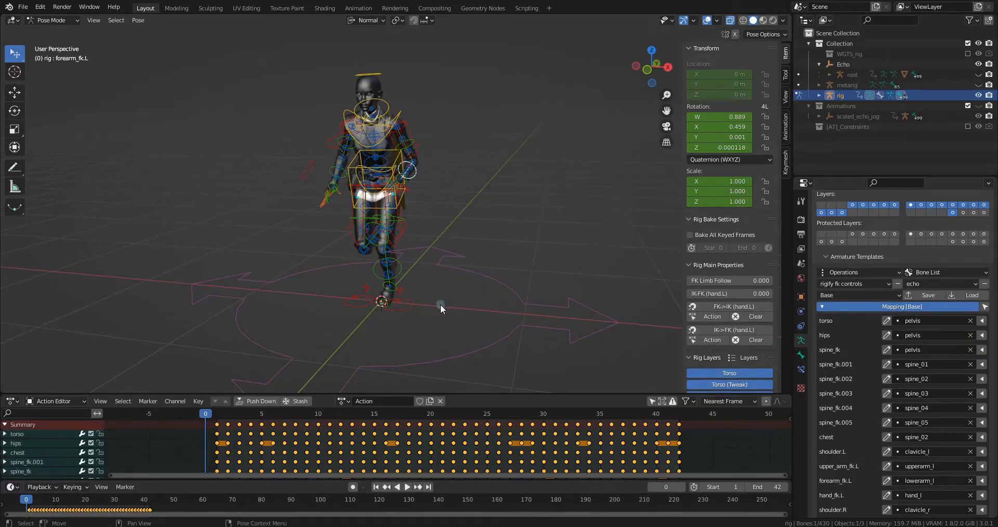
# Apply the IK->FK snap to keyframes for the left foot IK control and for the right foot IK control
pyautogui.click(405, 307)
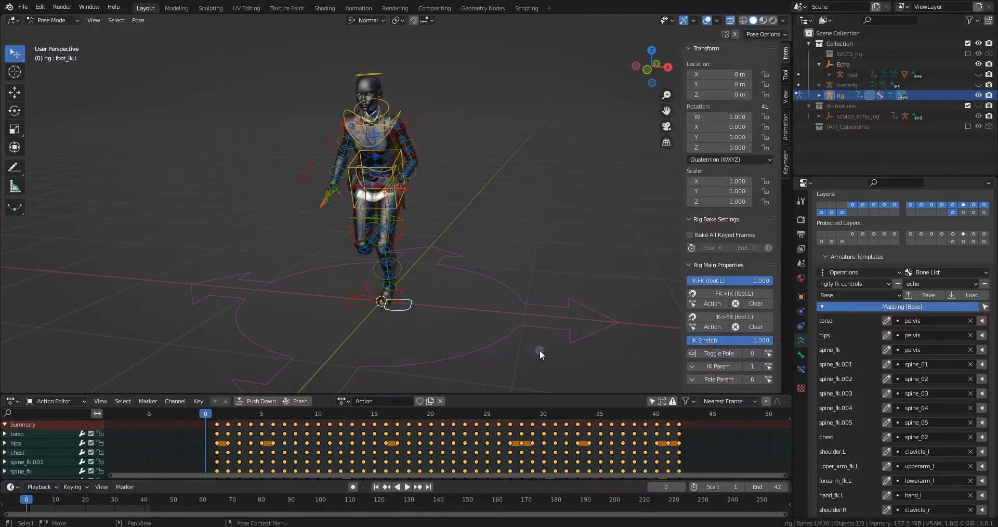
pyautogui.click(710, 328)
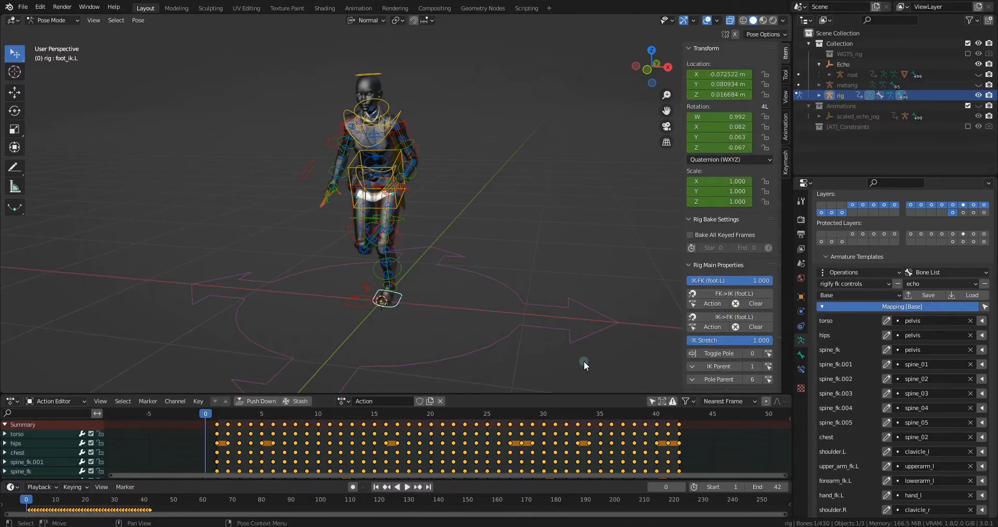
pyautogui.click(353, 305)
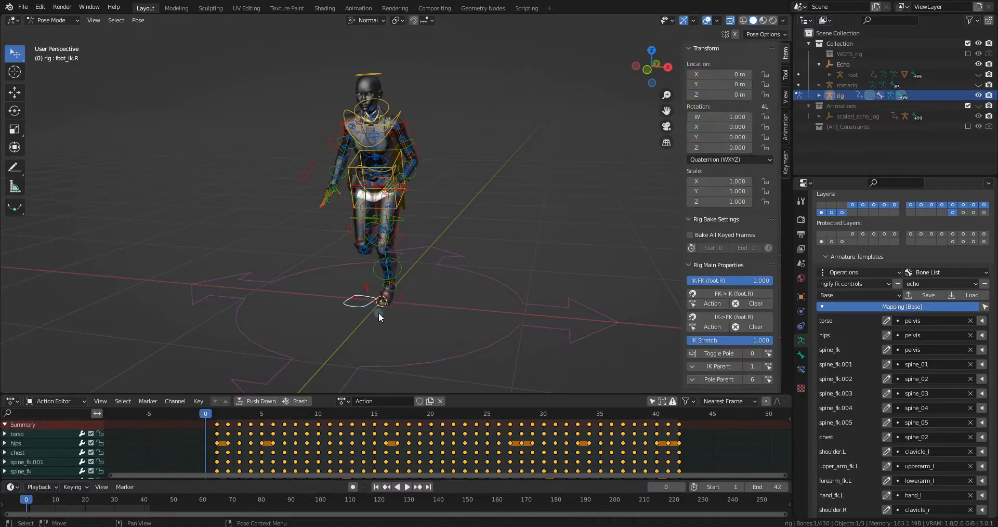
pyautogui.click(713, 327)
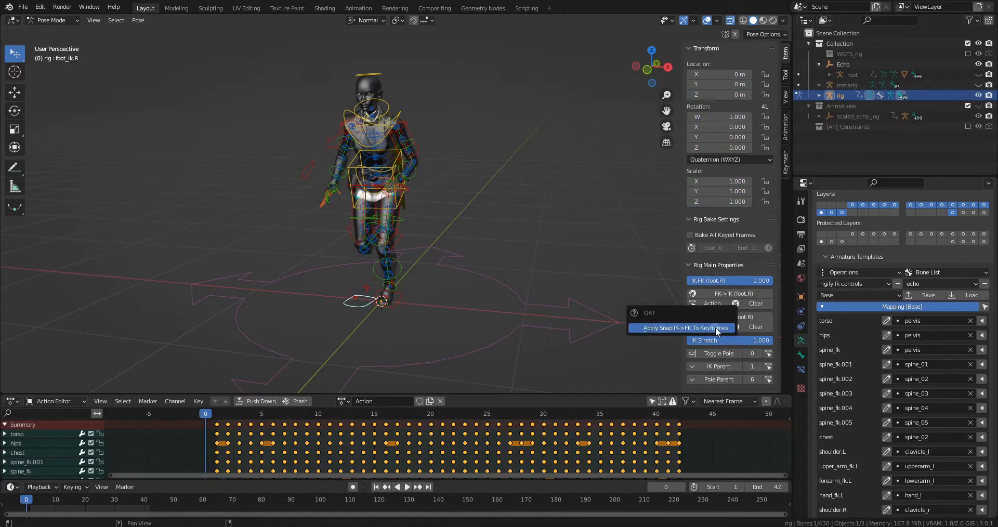
pyautogui.click(673, 328)
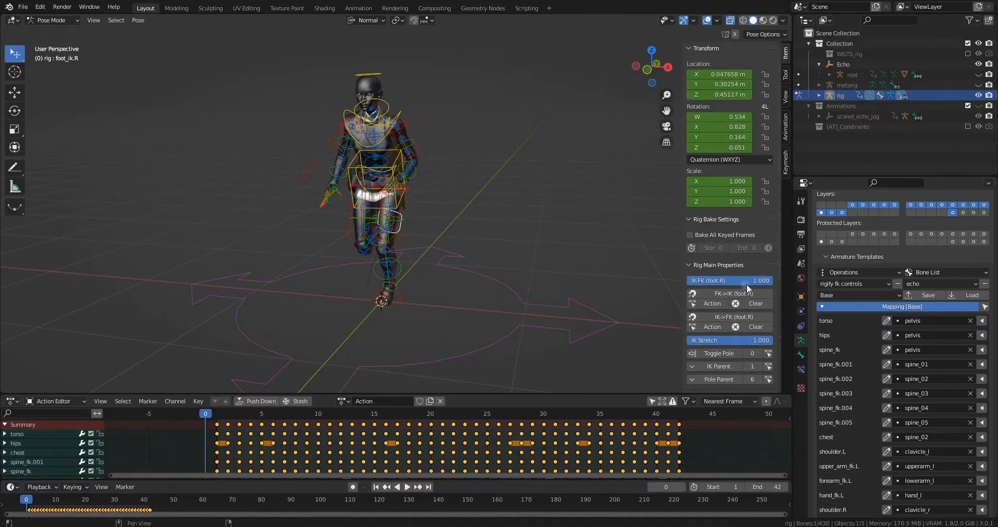
# Set IK-FK (foot.R) to 0.000 with Toggle Pole enabled, and move the right thigh pole target about 0.5 m forward
pyautogui.moveTo(754, 280); pyautogui.dragTo(686, 280)
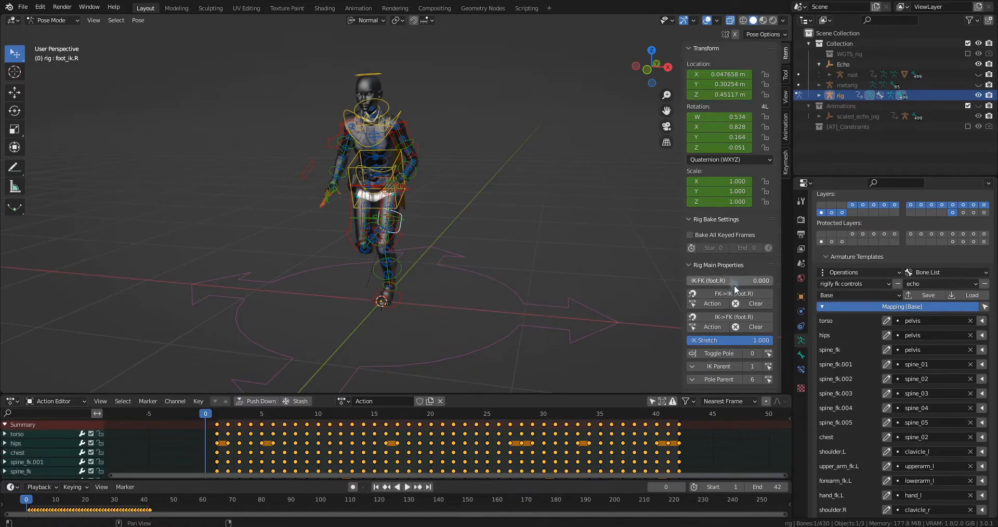
pyautogui.click(725, 354)
pyautogui.click(345, 292)
pyautogui.moveTo(489, 301); pyautogui.dragTo(407, 295, button='middle')
pyautogui.press('g')
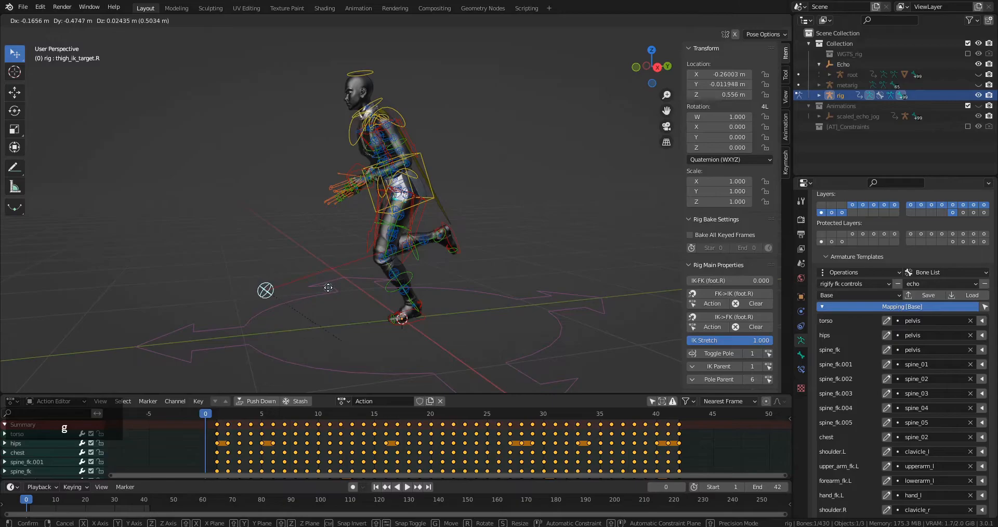
pyautogui.click(306, 290)
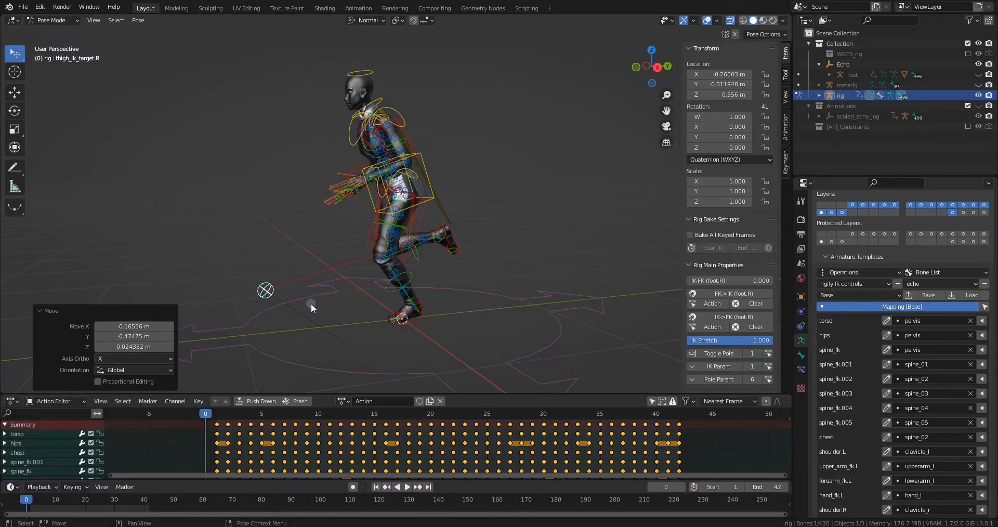
# Activate the Move tool with Global orientation and raise the right thigh pole target about 0.34 m along Z
pyautogui.hotkey('shift', 'space')
pyautogui.press('g')
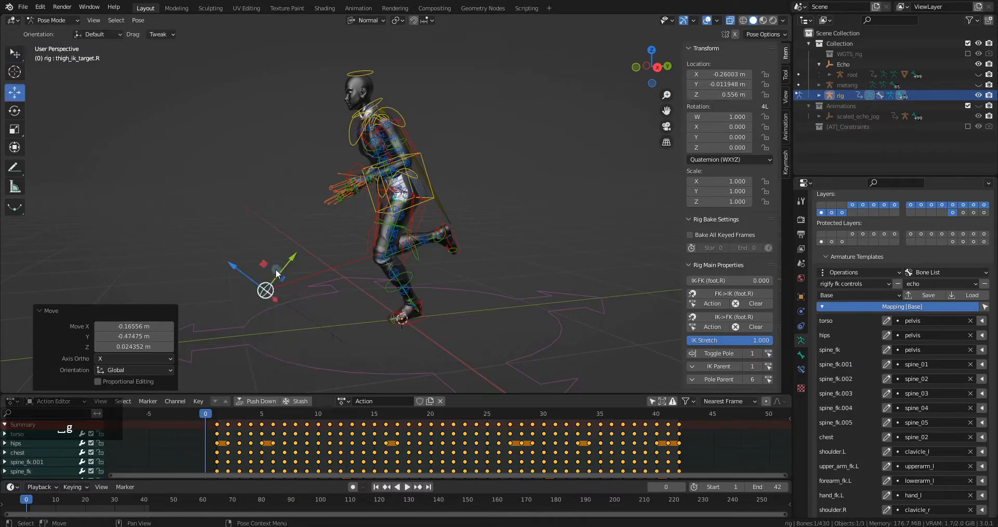
pyautogui.click(374, 22)
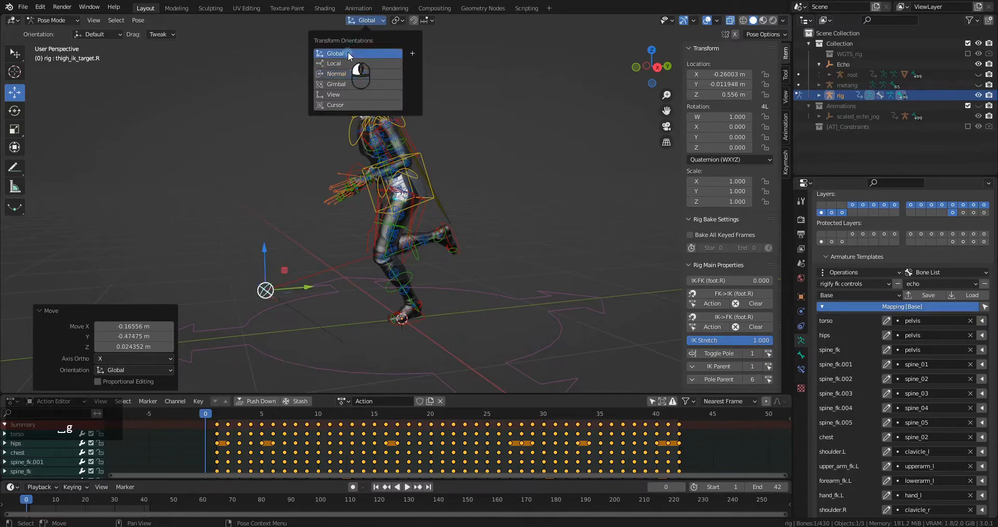
pyautogui.click(348, 51)
pyautogui.moveTo(264, 252); pyautogui.dragTo(265, 200)
pyautogui.keyDown('shift'); pyautogui.moveTo(348, 239); pyautogui.dragTo(373, 221, button='middle'); pyautogui.keyUp('shift')
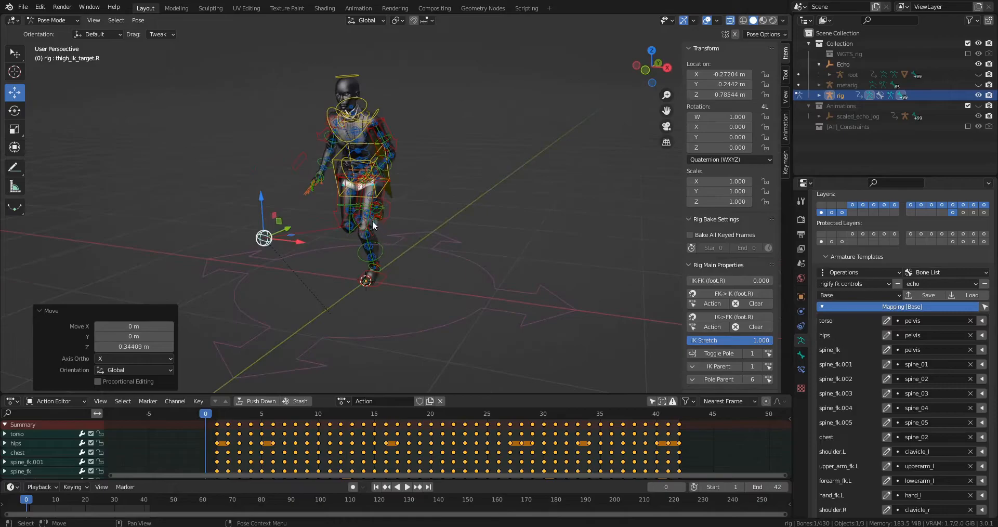
# Set IK-FK (foot.L) to 0.000 and enable Toggle Pole for the left leg
pyautogui.click(381, 276)
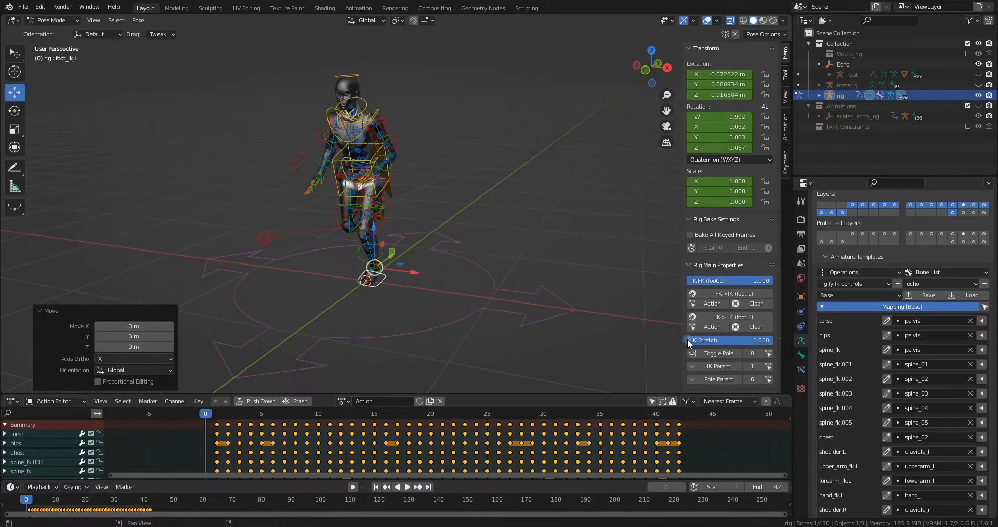
pyautogui.click(749, 294)
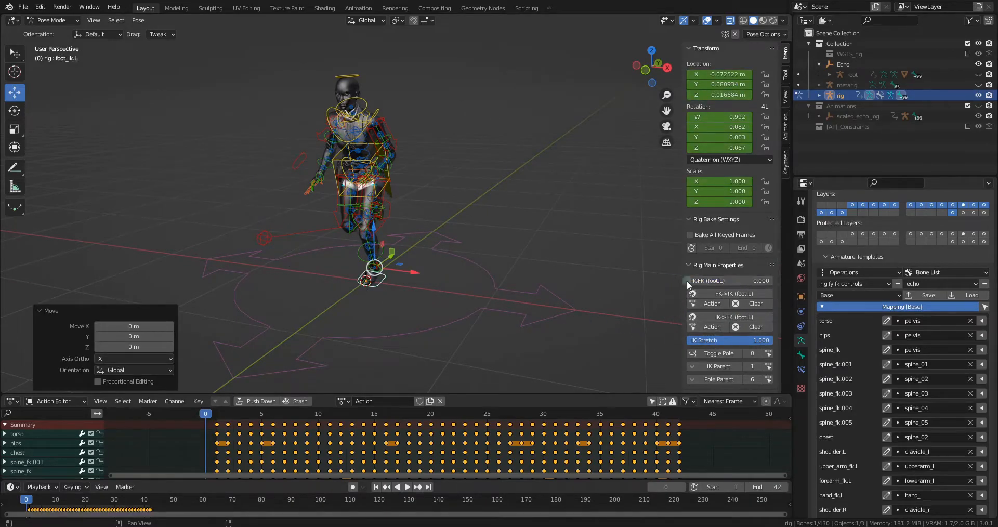
pyautogui.click(716, 351)
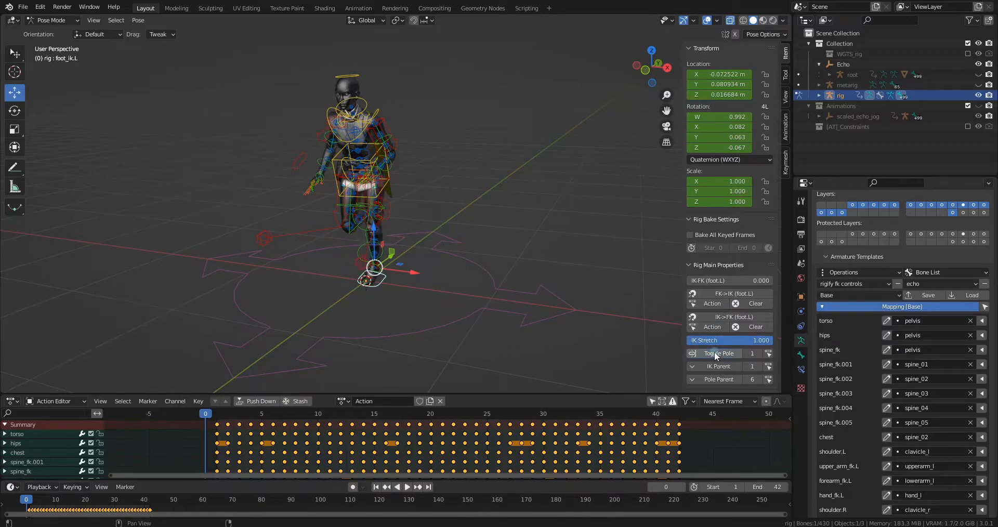
# Move the left thigh pole target in front of the left knee, to about X 0.07, Y 0.01, Z 0.75 m
pyautogui.moveTo(451, 263); pyautogui.dragTo(357, 262, button='middle')
pyautogui.keyDown('shift'); pyautogui.click(274, 251); pyautogui.keyUp('shift')
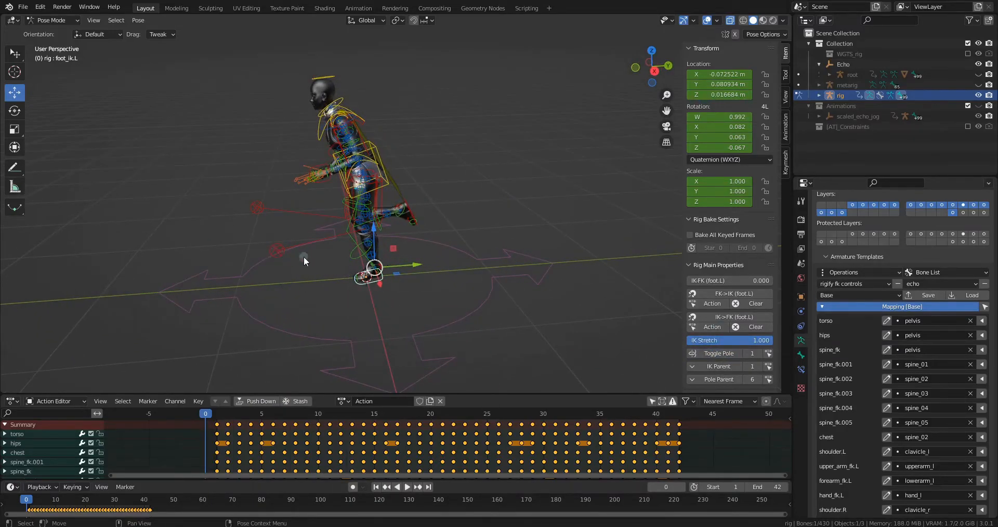
pyautogui.moveTo(302, 249); pyautogui.dragTo(278, 250)
pyautogui.moveTo(278, 250); pyautogui.dragTo(416, 271, button='middle')
pyautogui.moveTo(407, 262); pyautogui.dragTo(388, 262)
pyautogui.moveTo(361, 229); pyautogui.dragTo(359, 211)
pyautogui.moveTo(394, 248); pyautogui.dragTo(406, 247)
pyautogui.moveTo(363, 218); pyautogui.dragTo(363, 209)
pyautogui.keyDown('shift'); pyautogui.moveTo(446, 246); pyautogui.dragTo(416, 224, button='middle'); pyautogui.keyUp('shift')
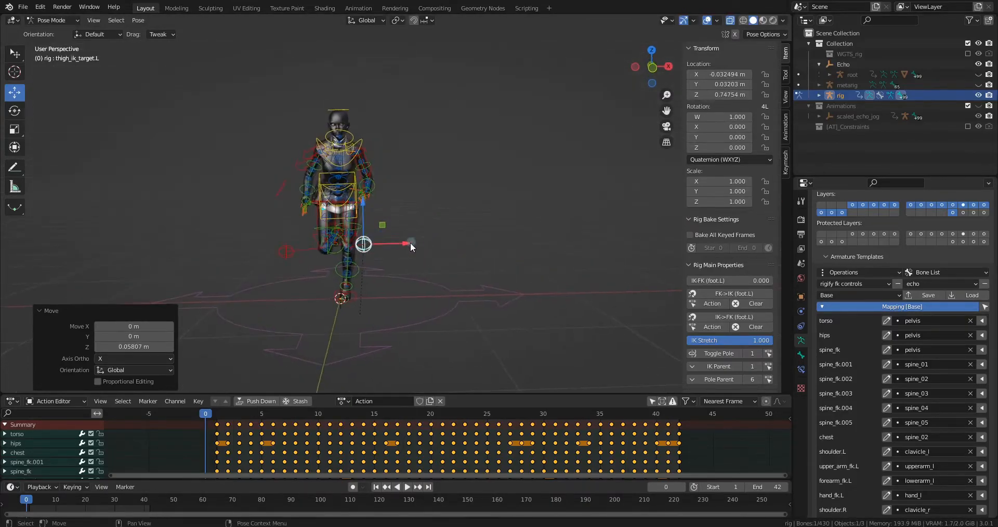
pyautogui.moveTo(362, 213); pyautogui.dragTo(418, 246)
pyautogui.moveTo(419, 245); pyautogui.dragTo(425, 265, button='middle')
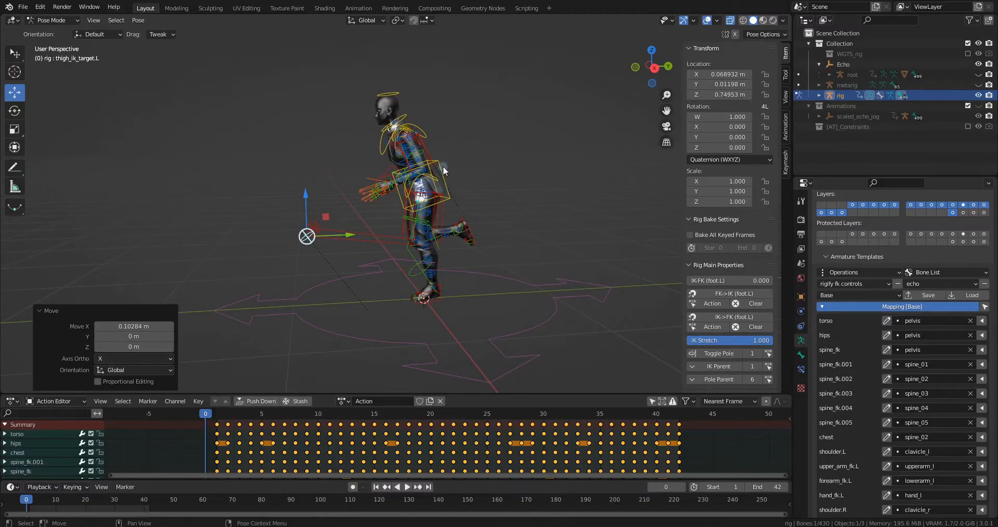
pyautogui.moveTo(354, 209)
pyautogui.keyDown('shift'); pyautogui.mouseDown(button='middle')
pyautogui.moveTo(421, 243)
pyautogui.moveTo(352, 210)
pyautogui.mouseUp(button='middle'); pyautogui.keyUp('shift')
# Go to frame 1, select the torso control and expand its animation channels in the Graph Editor
pyautogui.moveTo(207, 413)
pyautogui.mouseDown()
pyautogui.moveTo(260, 418)
pyautogui.moveTo(220, 418)
pyautogui.mouseUp()
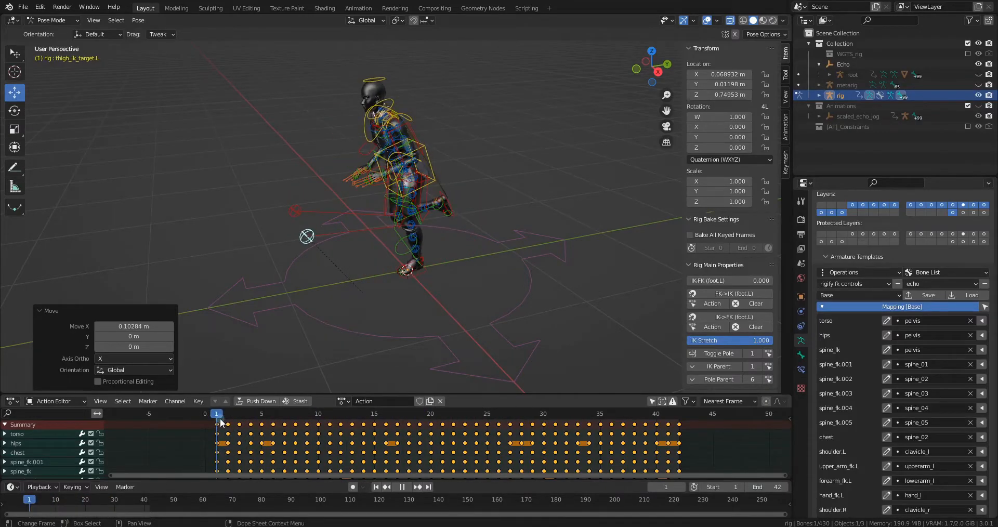
pyautogui.click(429, 153)
pyautogui.moveTo(440, 270); pyautogui.dragTo(396, 261, button='middle')
pyautogui.scroll(1, 419, 284)
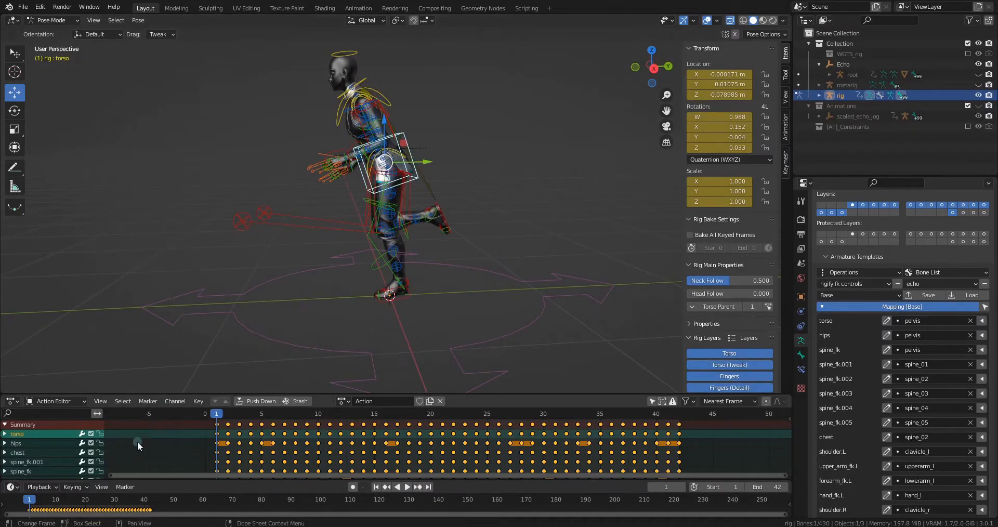
pyautogui.hotkey('ctrl', 'Tab')
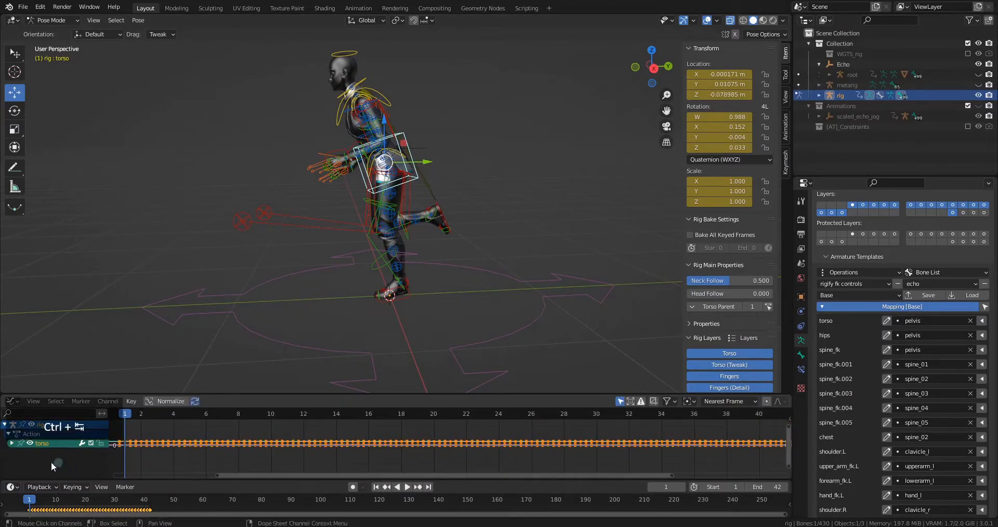
pyautogui.click(11, 443)
pyautogui.scroll(-2, 45, 447)
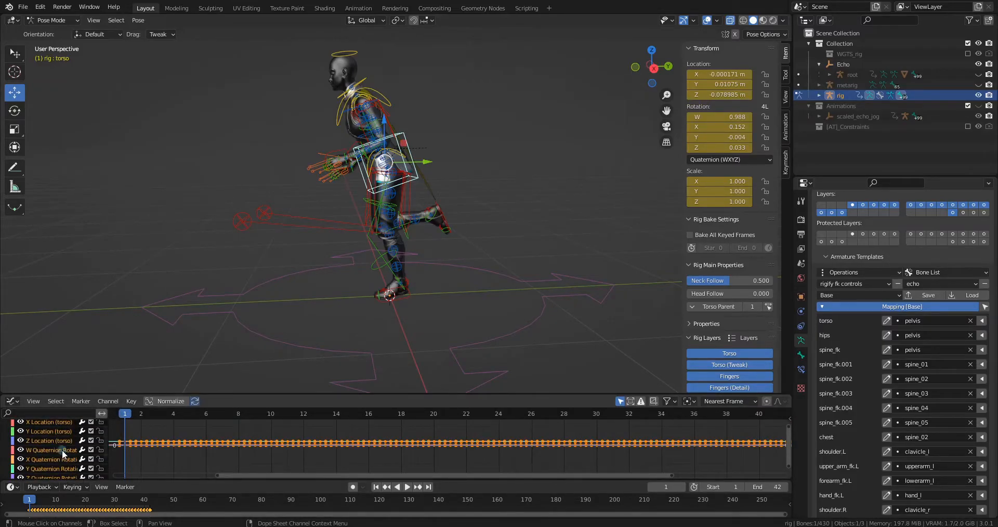
# Select the torso's X Location channel, enable Only Selected Curve Keyframes and frame its curve
pyautogui.click(51, 422)
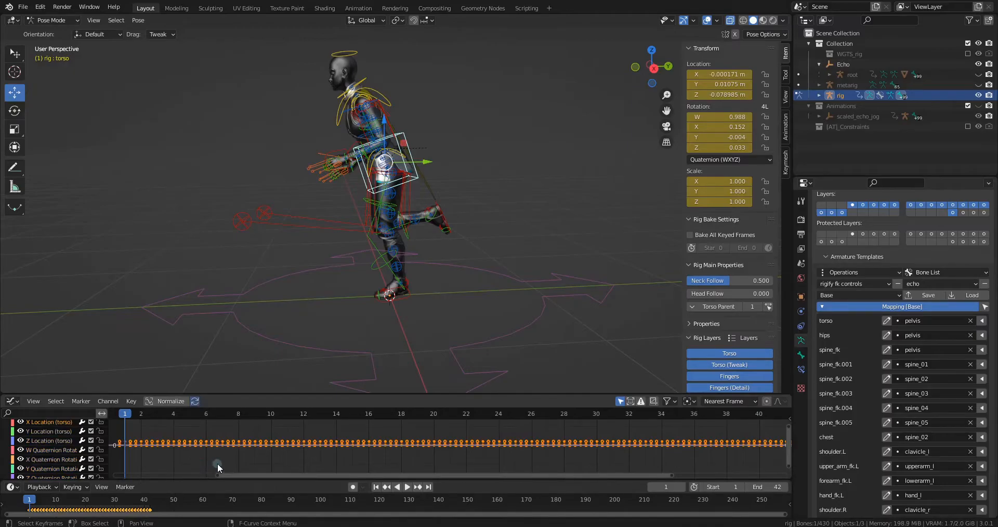
pyautogui.click(34, 402)
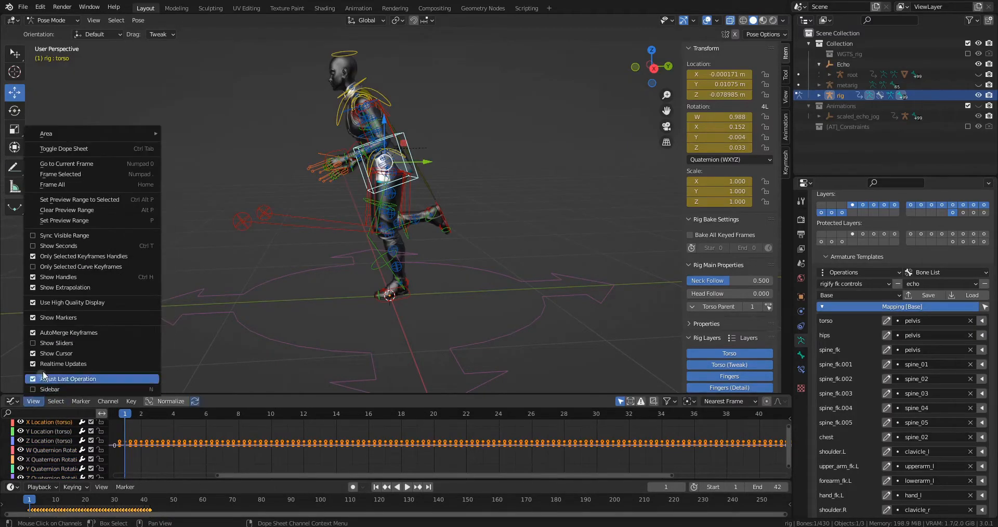
pyautogui.click(78, 265)
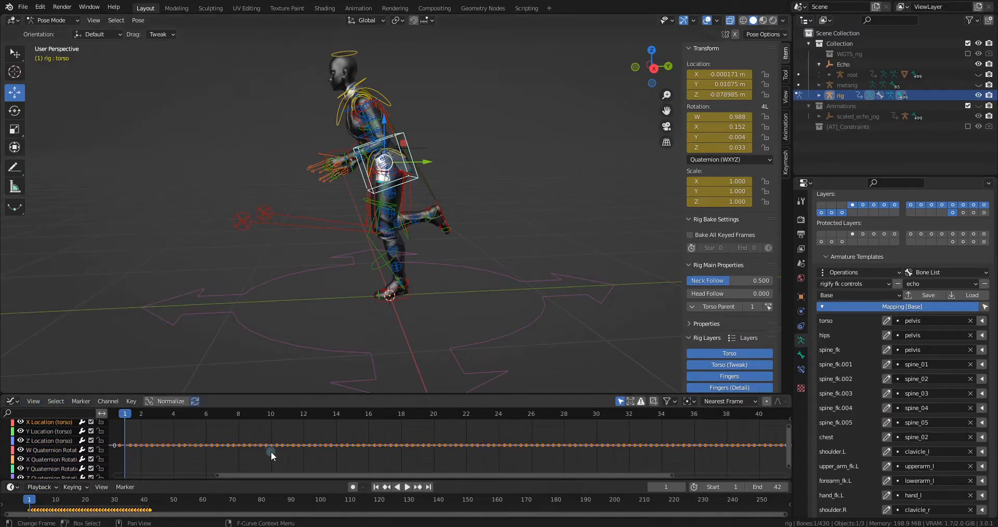
pyautogui.press('KP_Decimal')
pyautogui.scroll(-2, 305, 441)
pyautogui.moveTo(344, 441); pyautogui.dragTo(300, 450, button='middle')
pyautogui.press('g')
pyautogui.press('y')
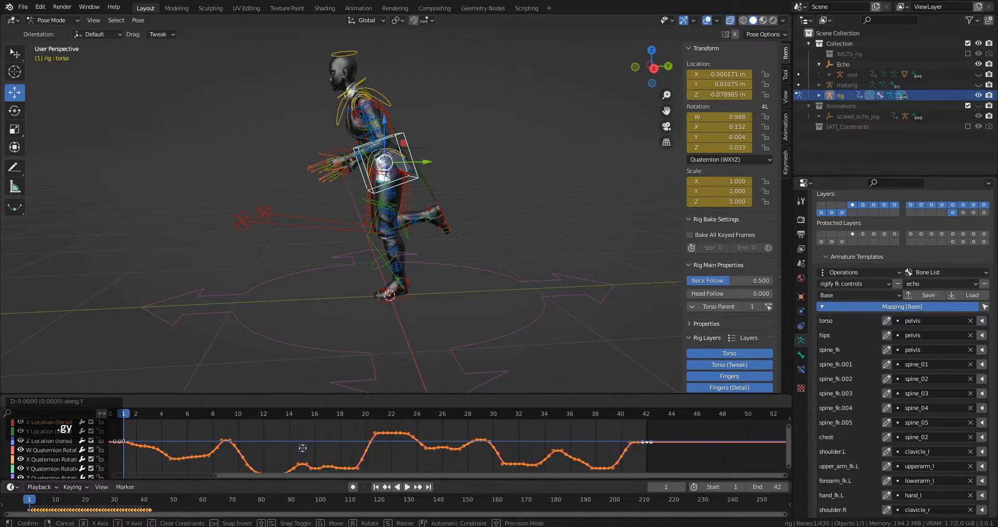
pyautogui.press('Escape')
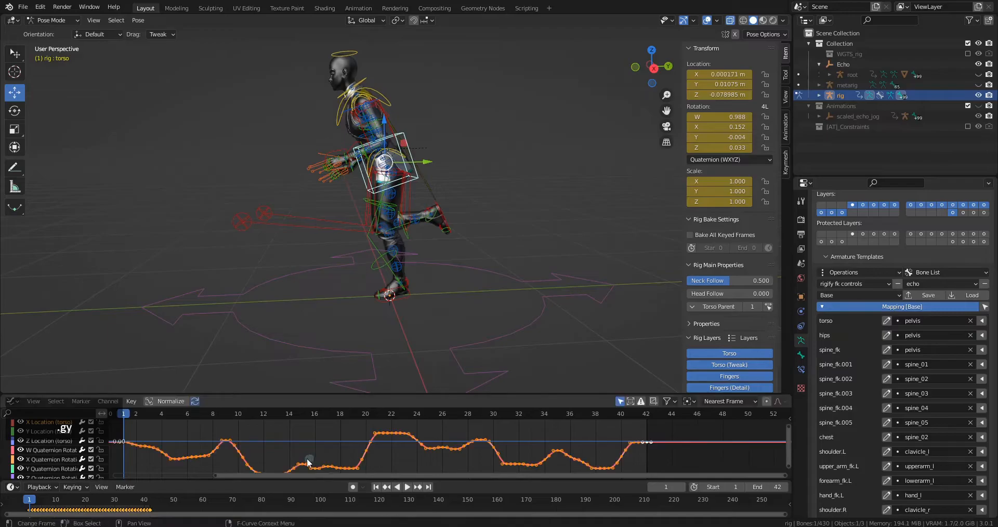
# Shift the torso's whole X Quaternion Rotation curve down to about -0.078 at frame 1, straightening the forward lean
pyautogui.scroll(-1, 52, 453)
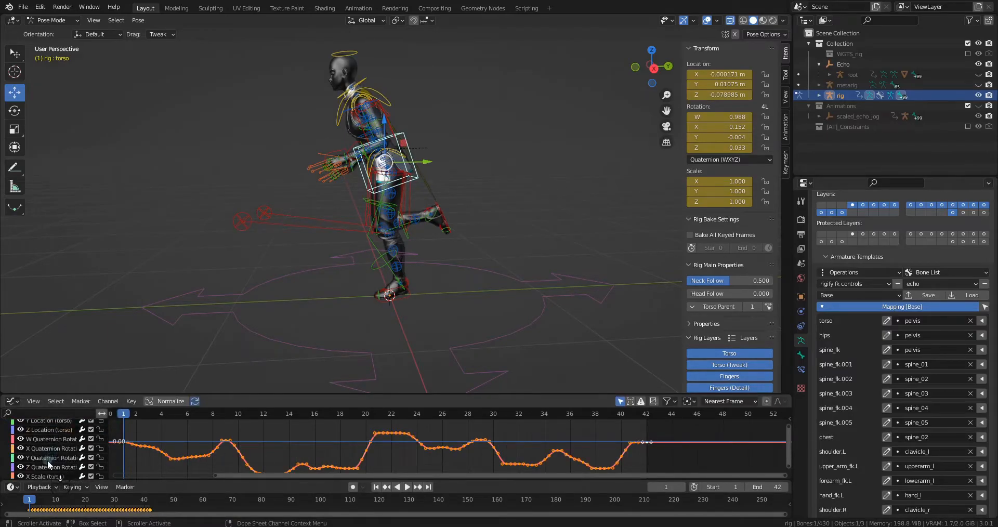
pyautogui.click(50, 449)
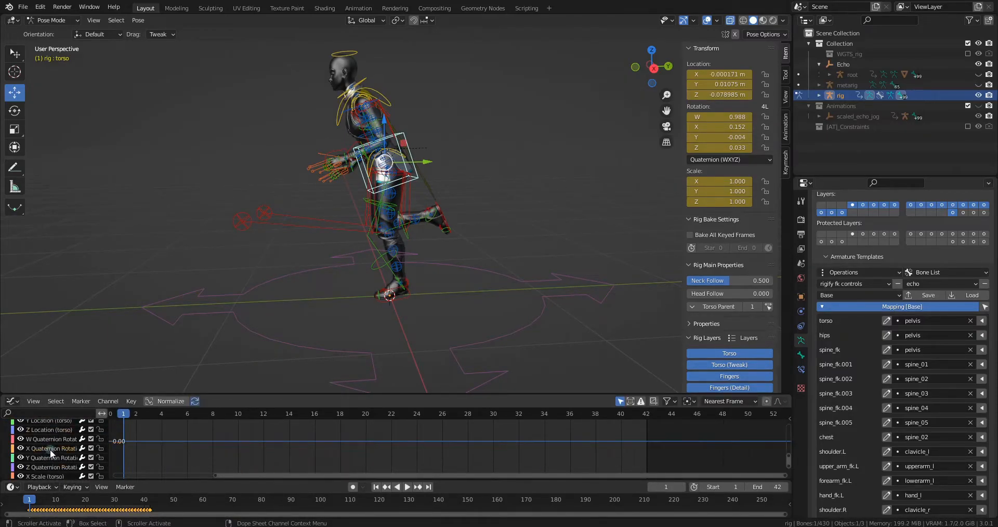
pyautogui.press('Home')
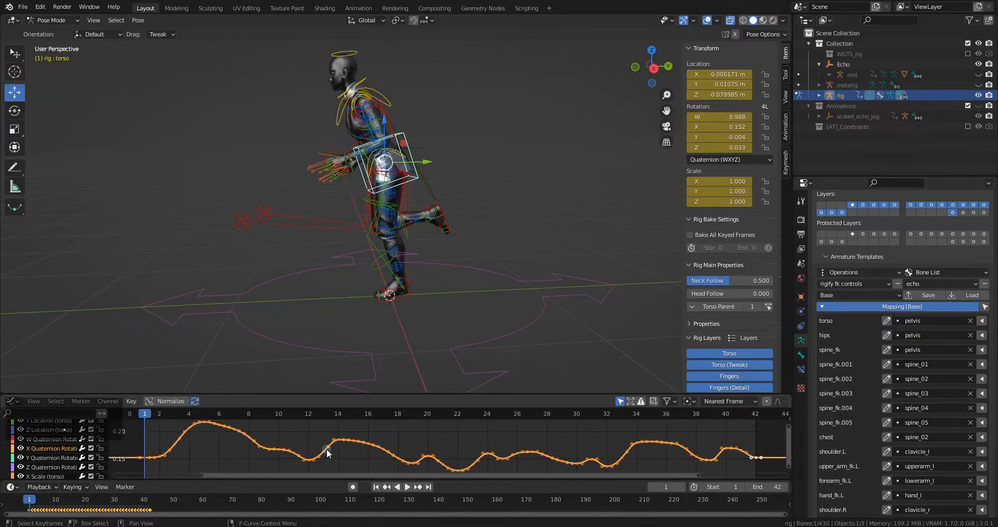
pyautogui.press('g')
pyautogui.press('y')
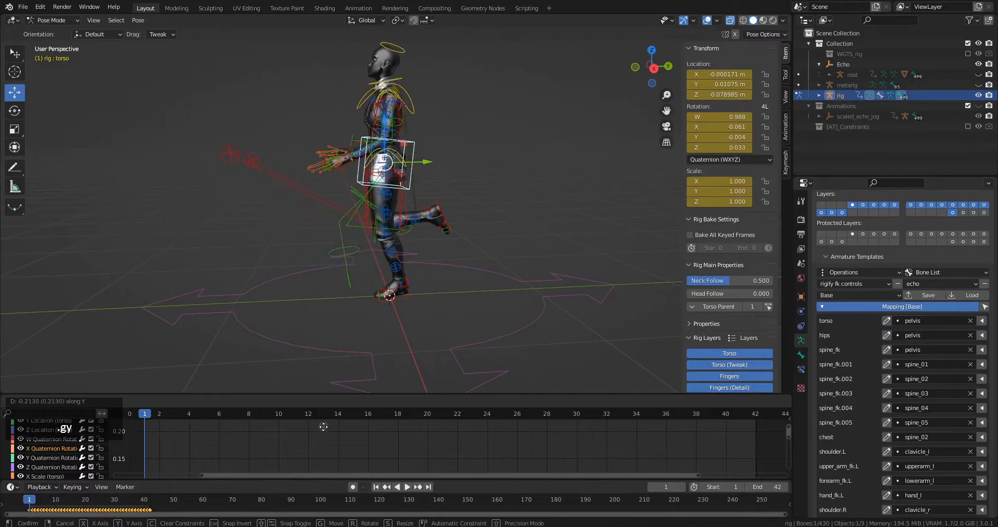
pyautogui.click(325, 442)
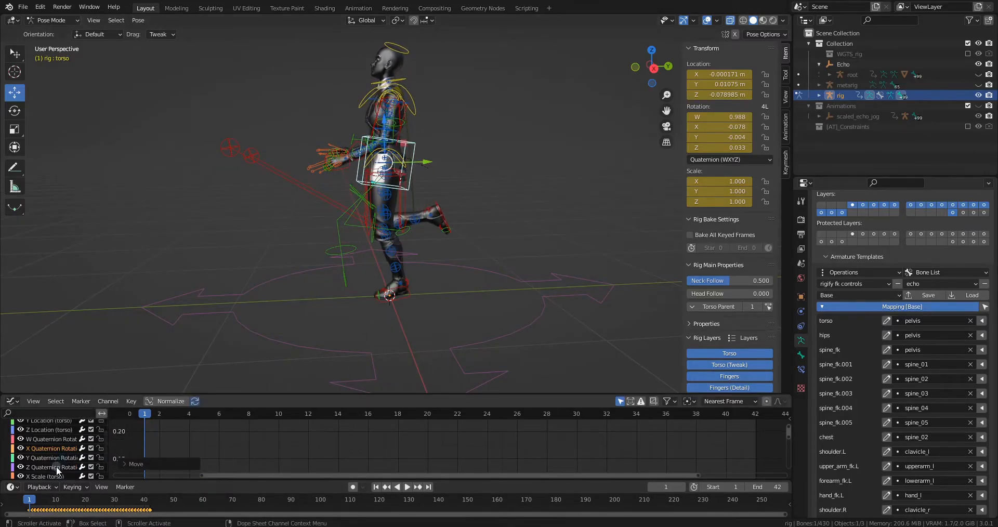
# Play the animation to check the jog with the adjusted torso rotation
pyautogui.scroll(2, 57, 461)
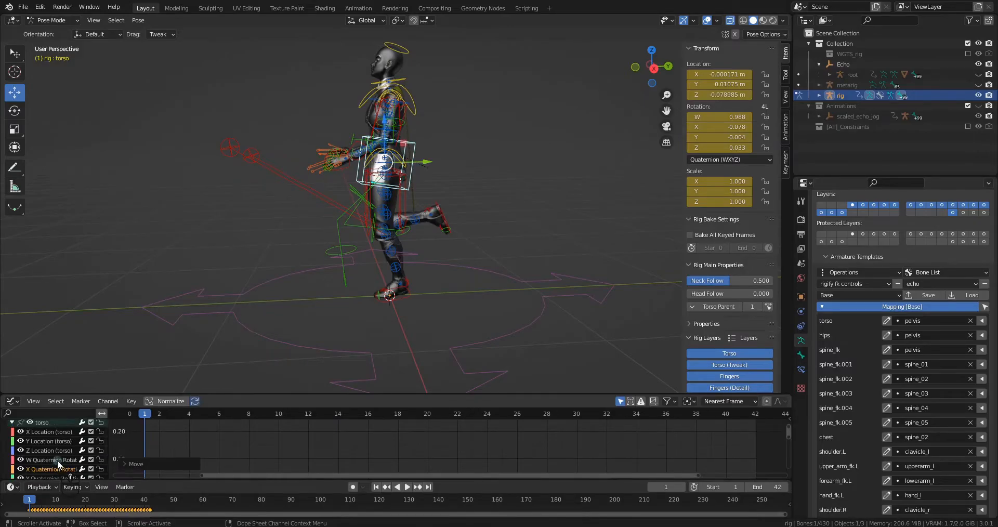
pyautogui.scroll(-4, 58, 462)
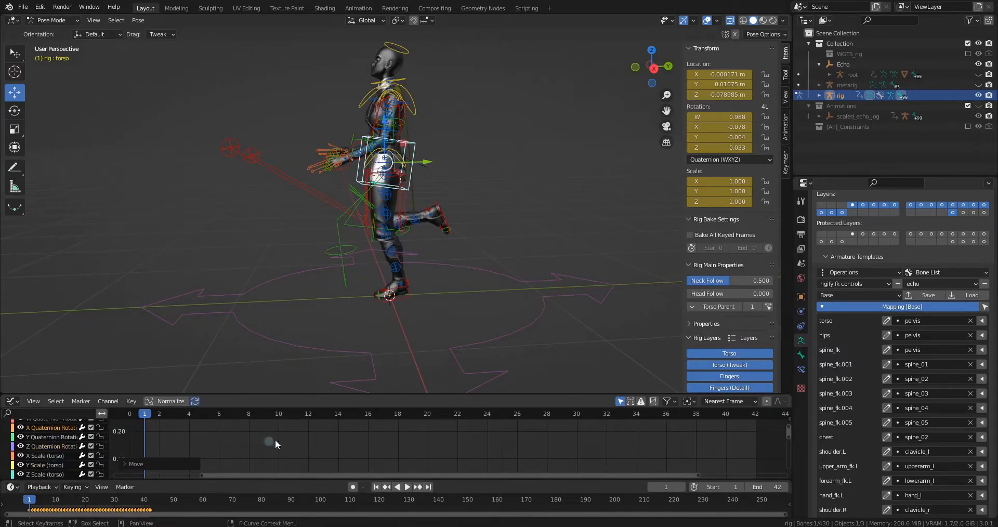
pyautogui.press('space')
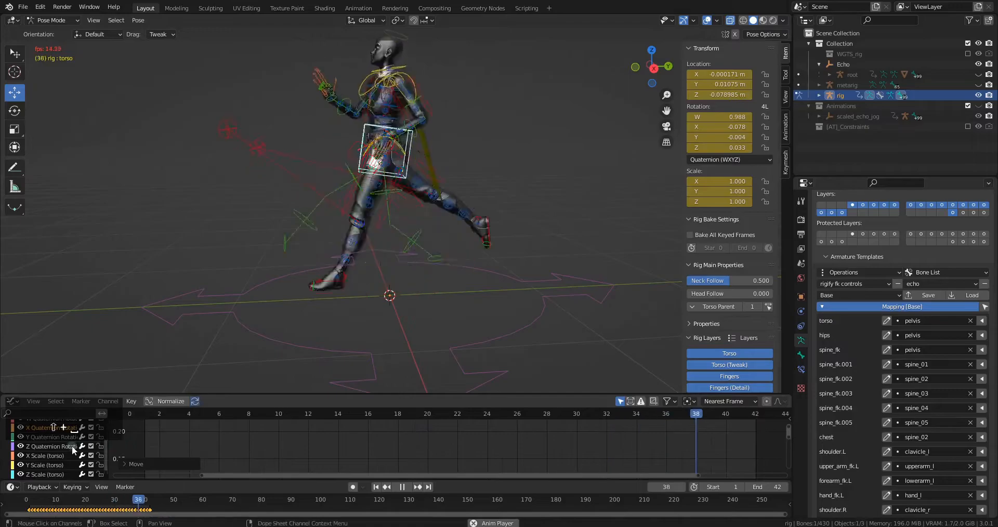
pyautogui.scroll(-1, 54, 446)
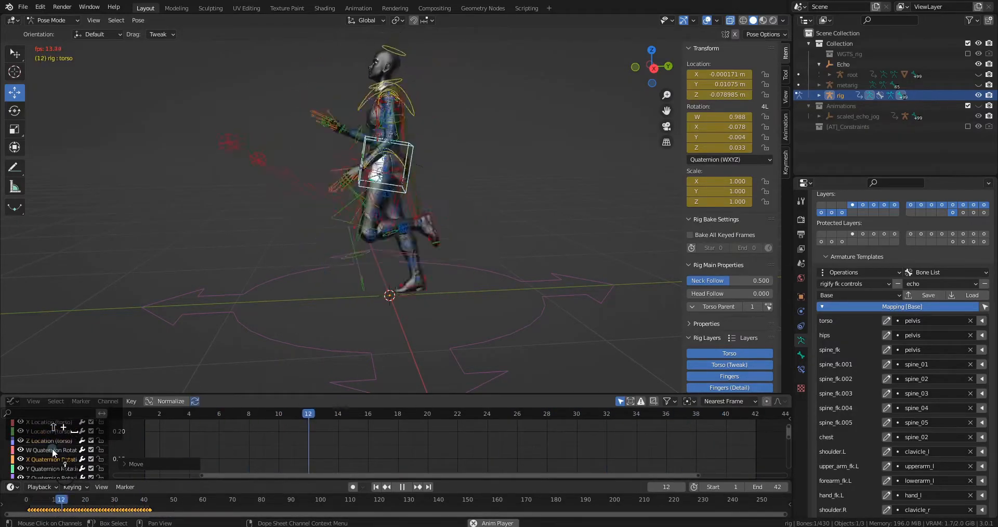
# Shift the torso's whole Z Location curve down so the jog plays in a low crouch
pyautogui.scroll(4, 52, 448)
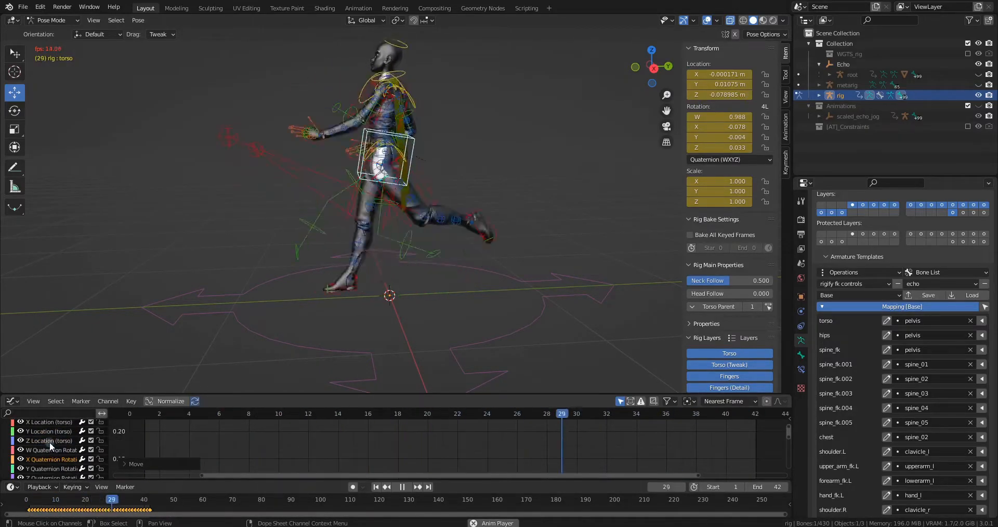
pyautogui.click(48, 440)
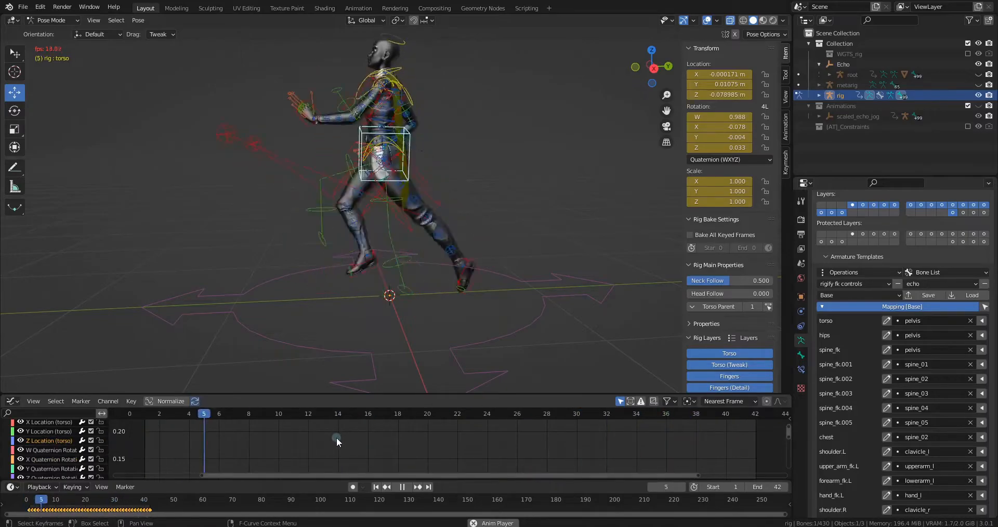
pyautogui.press('Home')
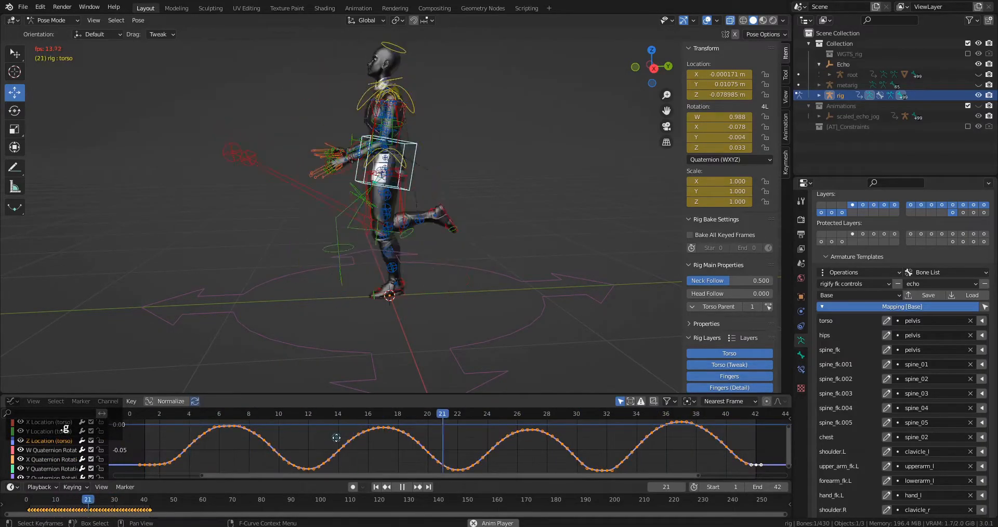
pyautogui.press('g')
pyautogui.press('y')
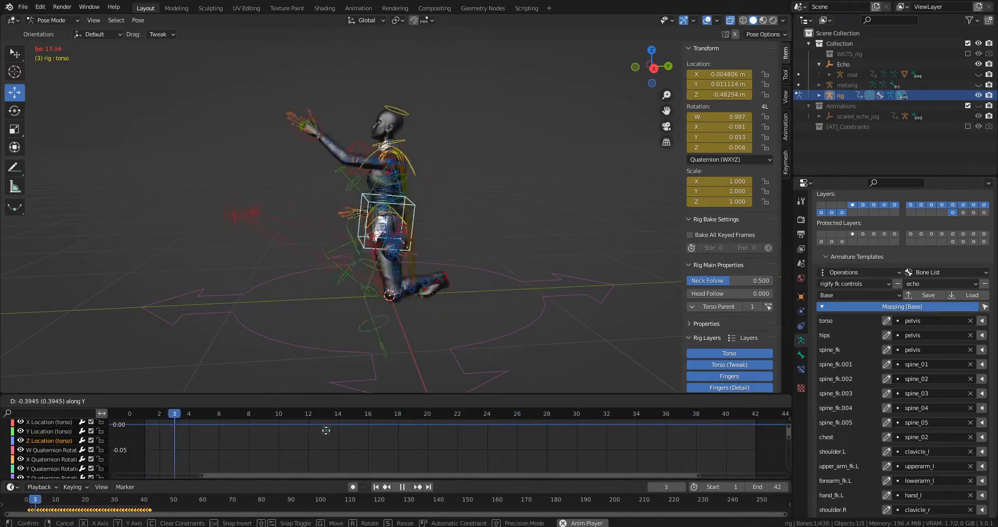
pyautogui.click(345, 399)
pyautogui.moveTo(301, 251); pyautogui.dragTo(330, 252, button='middle')
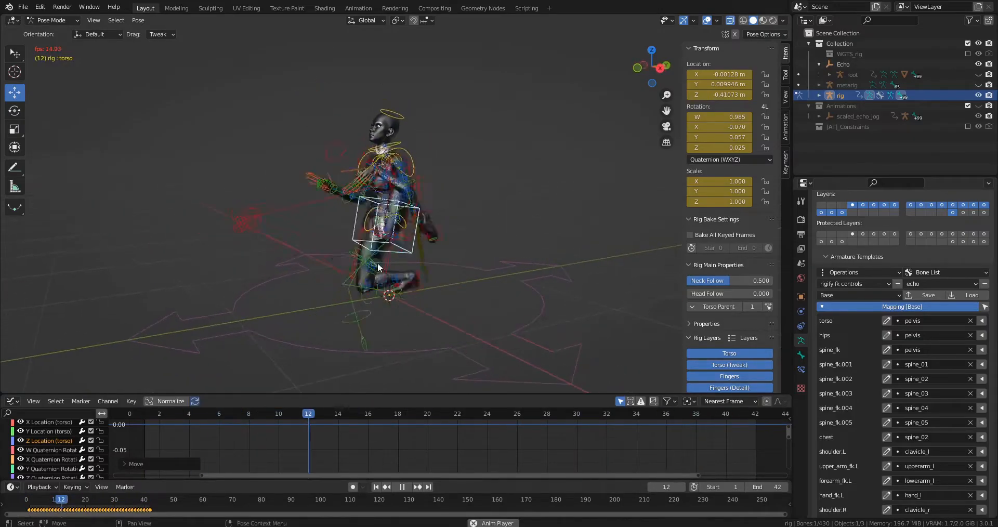
# Return the rig to Object Mode, deselect it, stop playback and go to frame 0
pyautogui.hotkey('ctrl', 'Tab')
pyautogui.click(339, 272)
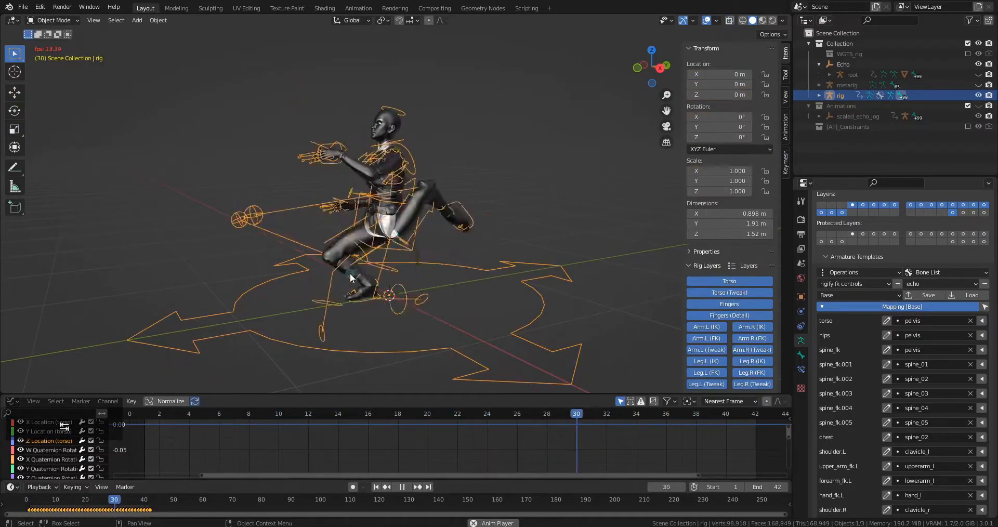
pyautogui.click(483, 232)
pyautogui.moveTo(366, 266); pyautogui.dragTo(407, 270, button='middle')
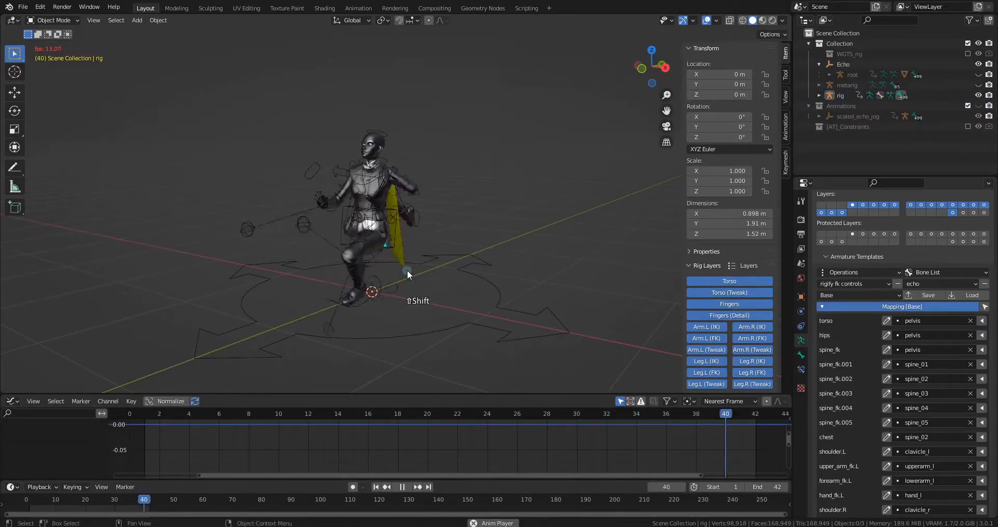
pyautogui.hotkey('shift', 'space')
pyautogui.moveTo(400, 353); pyautogui.dragTo(368, 261, button='middle')
pyautogui.moveTo(146, 416)
pyautogui.mouseDown()
pyautogui.moveTo(273, 416)
pyautogui.moveTo(129, 416)
pyautogui.mouseUp()
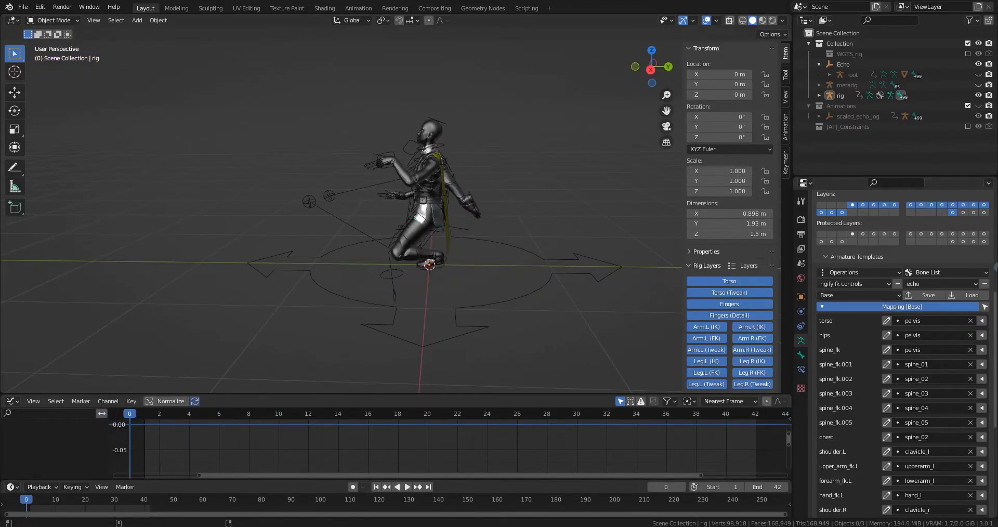
pyautogui.moveTo(559, 216); pyautogui.dragTo(604, 221, button='middle')
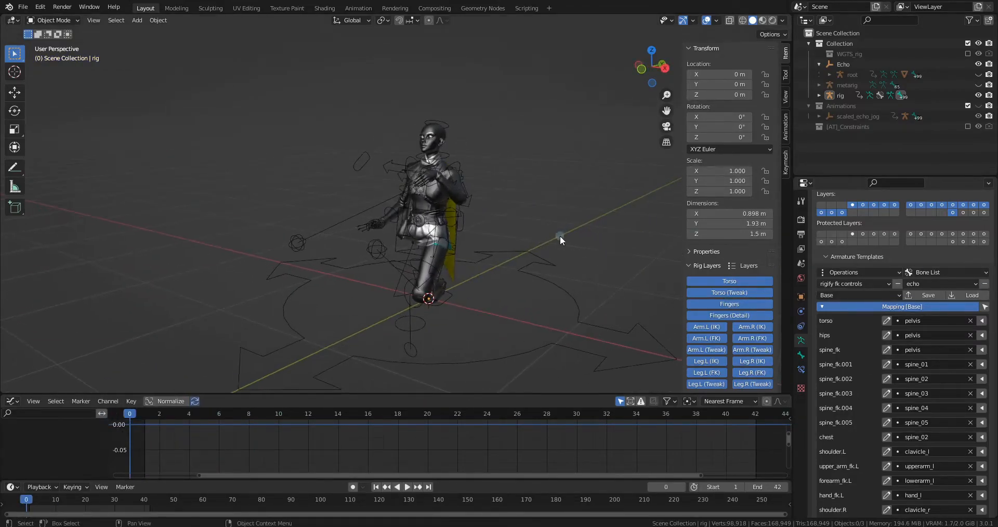
pyautogui.moveTo(550, 248); pyautogui.dragTo(545, 252, button='middle')
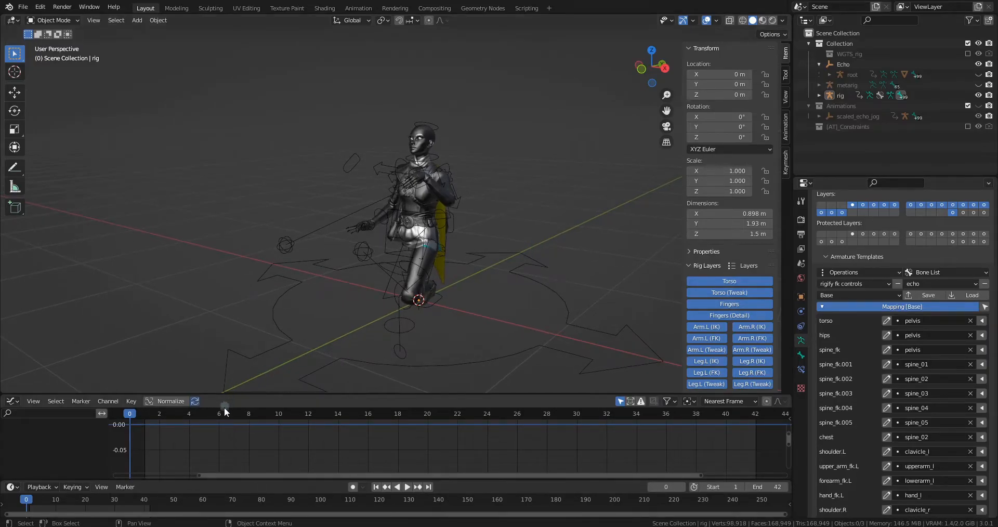
# In the Action Editor, stash the root armature's echo_jog action and create a new action named jog_export
pyautogui.hotkey('ctrl', 'Tab')
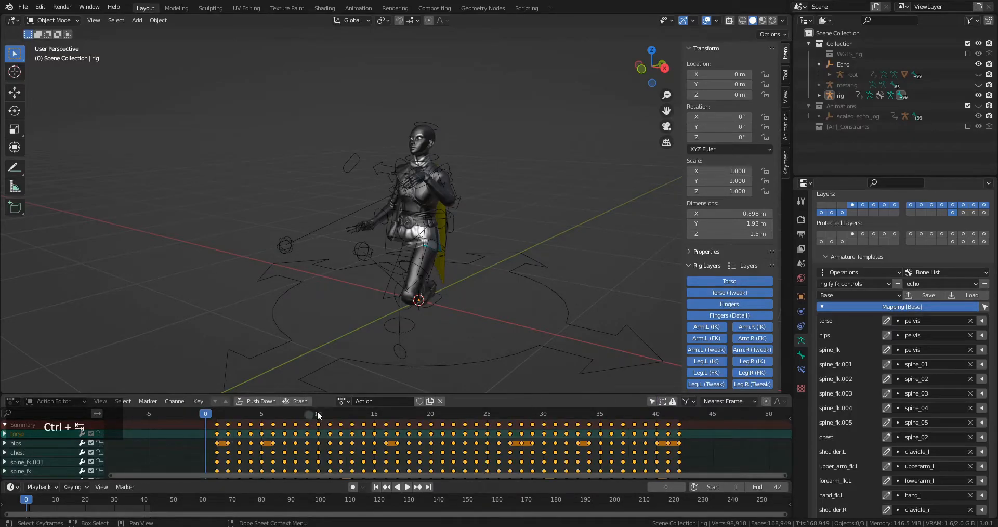
pyautogui.click(864, 75)
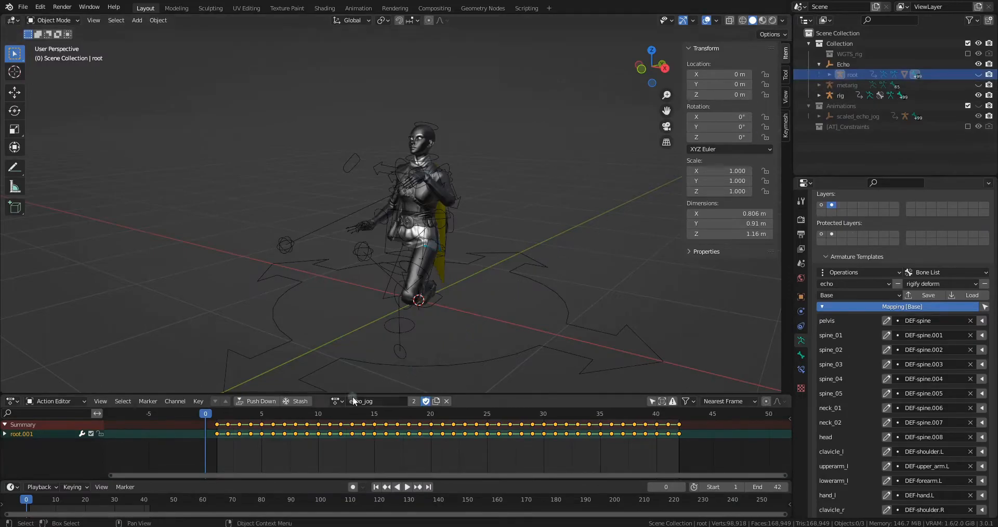
pyautogui.click(301, 401)
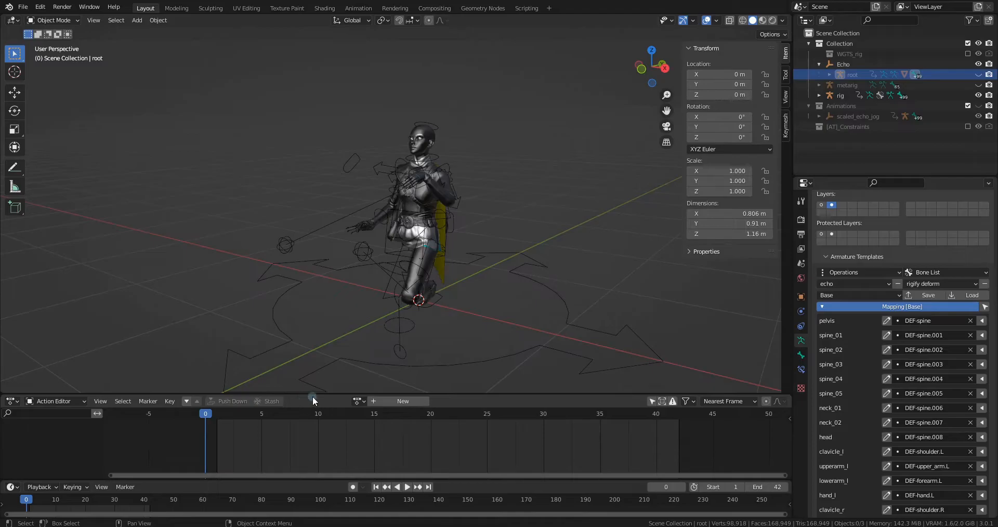
pyautogui.click(397, 398)
pyautogui.click(390, 401)
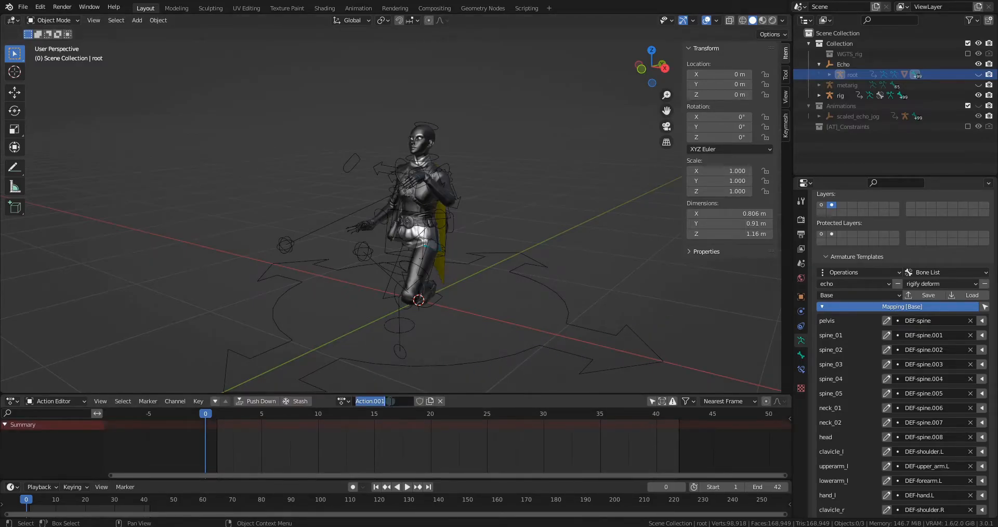
pyautogui.write('jo')
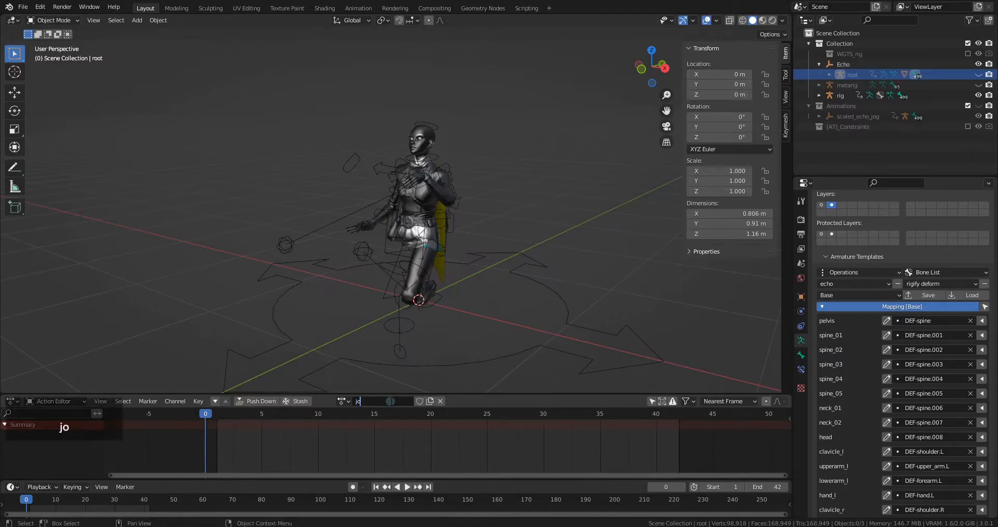
pyautogui.write('g_export')
pyautogui.press('Return')
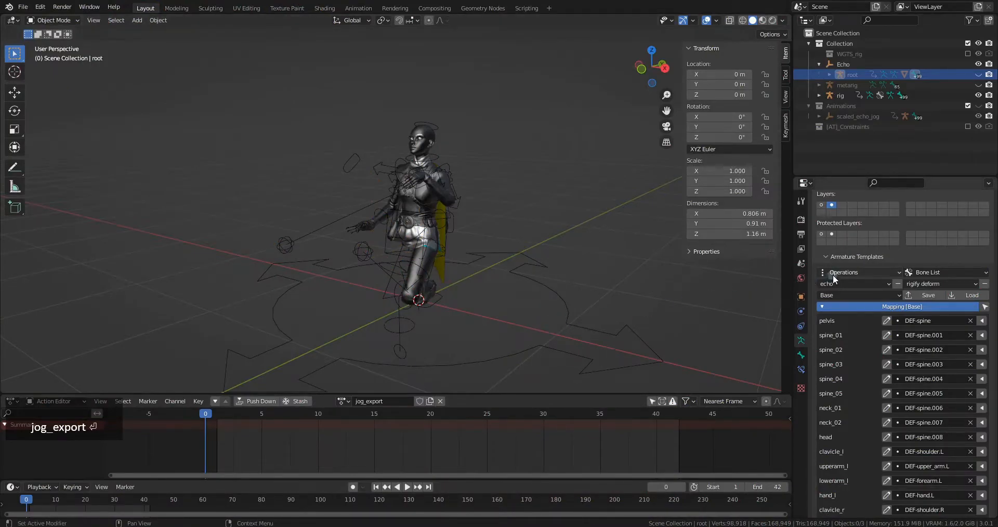
# Bake the root armature's animation for the Left bone list over frames 1 to 42, play it back and return to frame 1
pyautogui.click(835, 273)
pyautogui.click(838, 376)
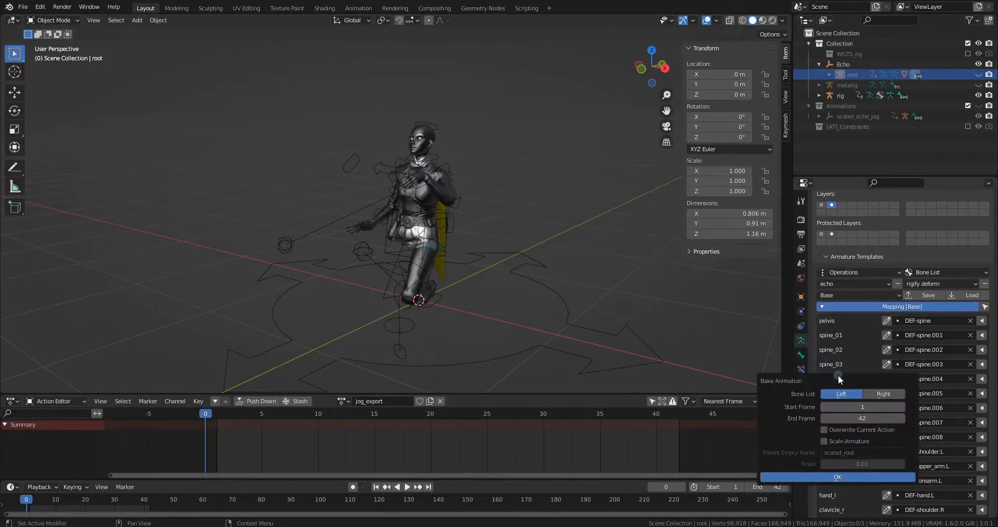
pyautogui.click(820, 476)
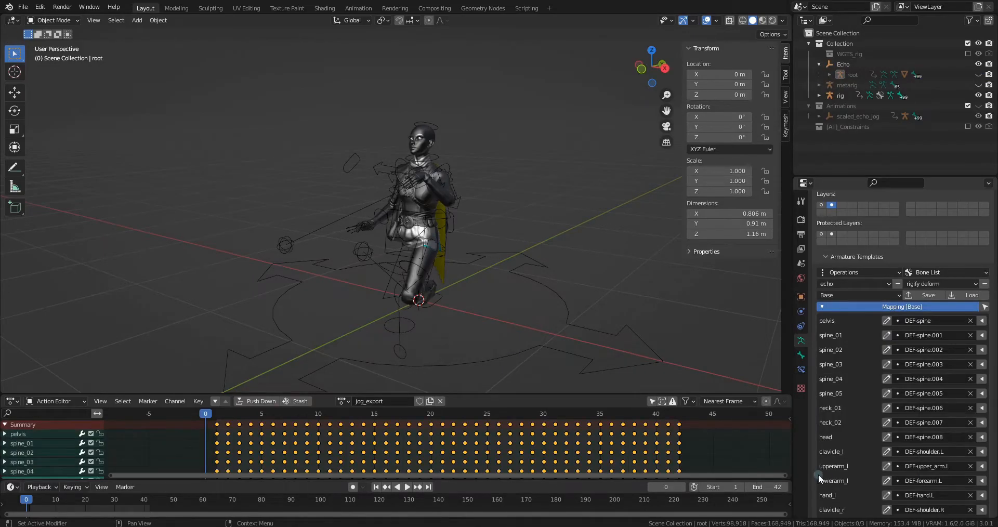
pyautogui.click(409, 487)
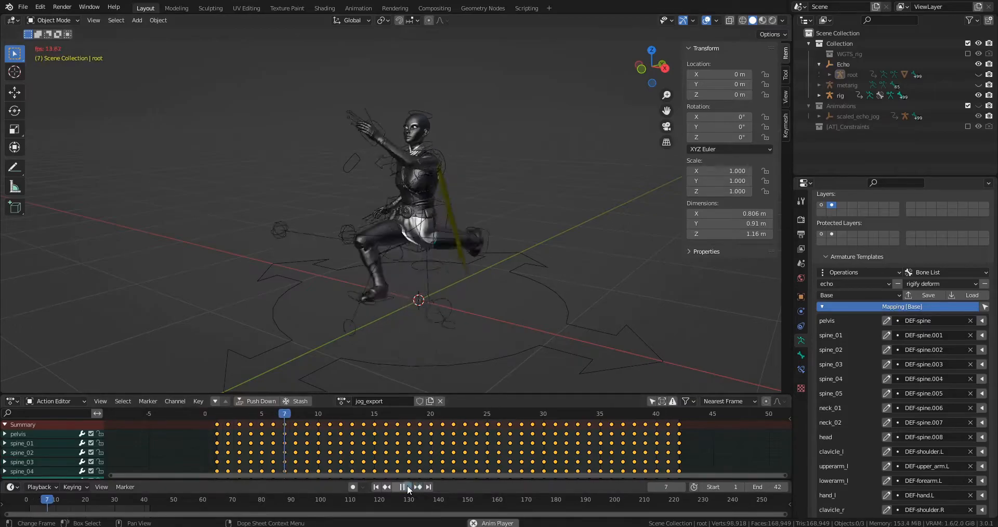
pyautogui.click(401, 487)
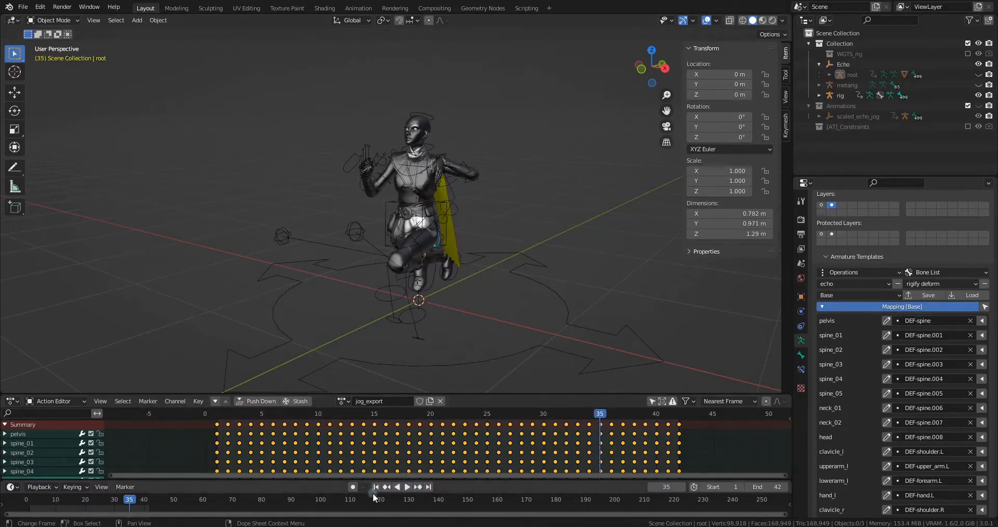
pyautogui.click(376, 486)
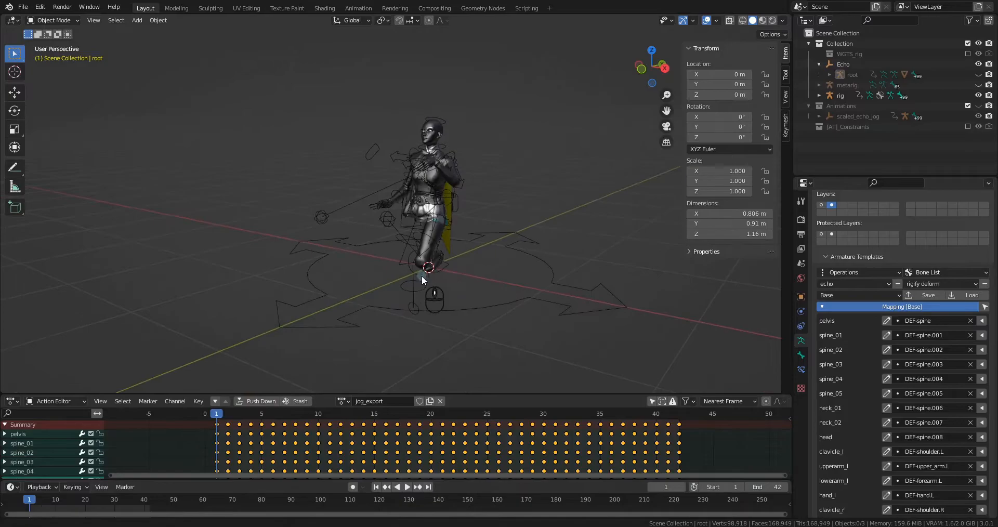
# Assign the echo_jog_[root_transform] action to the Echo empty, play the forward motion and return to frame 1
pyautogui.click(861, 64)
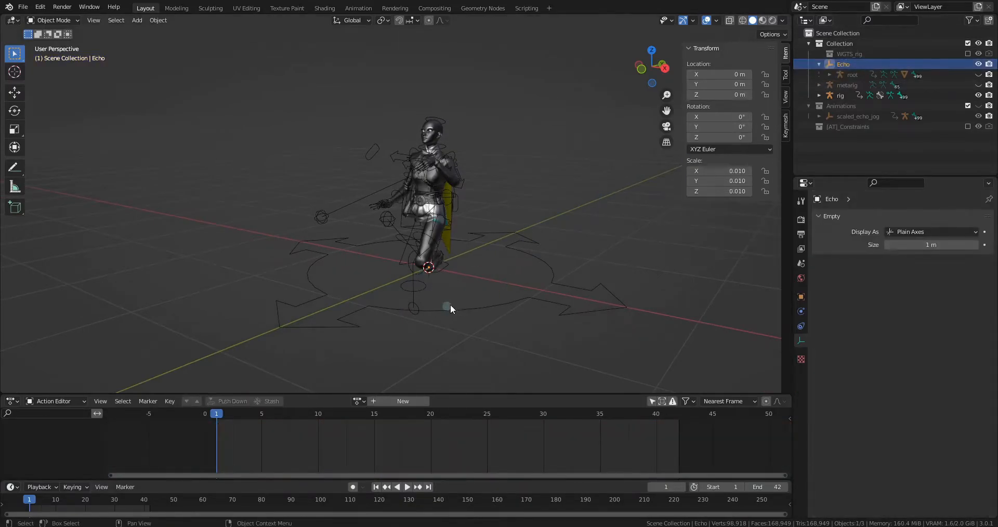
pyautogui.keyDown('shift'); pyautogui.moveTo(446, 308); pyautogui.dragTo(516, 264, button='middle'); pyautogui.keyUp('shift')
pyautogui.scroll(-2, 516, 264)
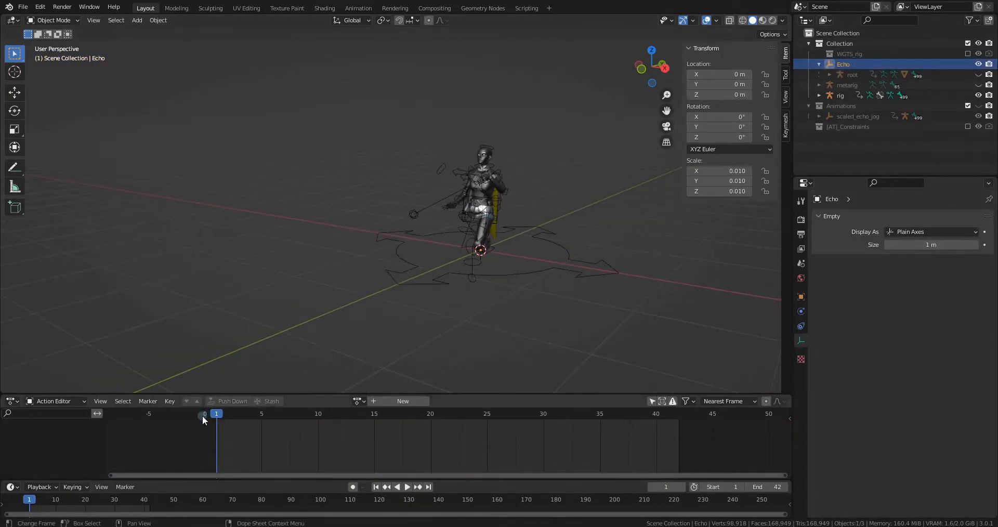
pyautogui.click(358, 402)
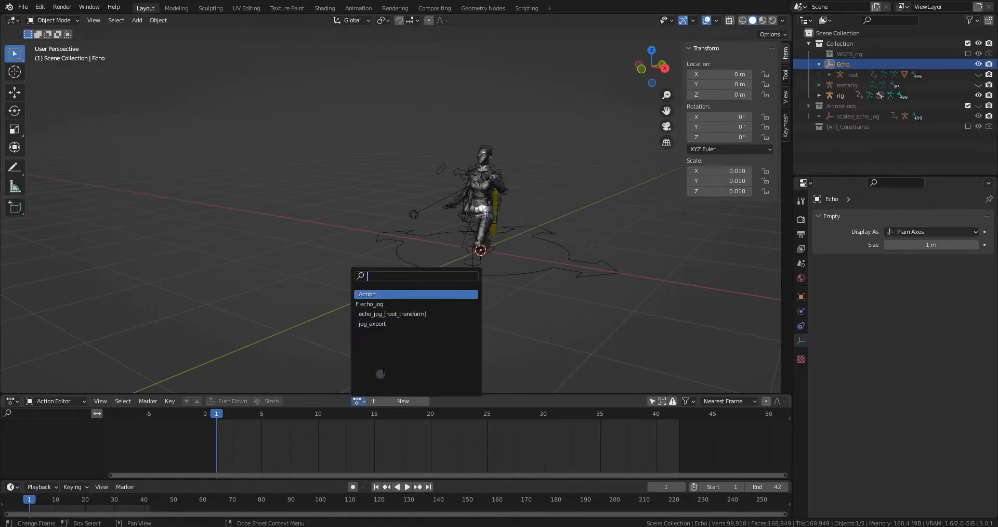
pyautogui.click(403, 314)
pyautogui.moveTo(440, 310); pyautogui.dragTo(450, 246, button='middle')
pyautogui.click(409, 487)
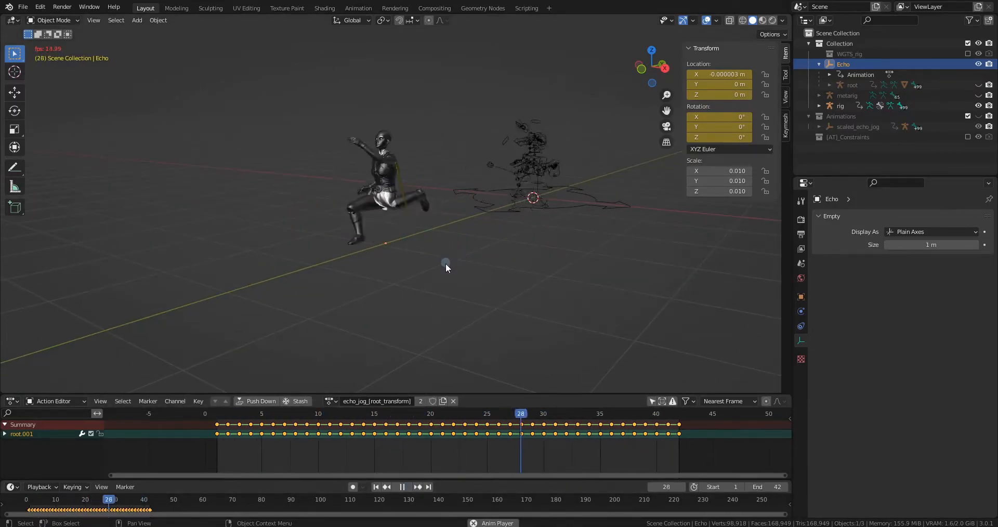
pyautogui.click(403, 488)
pyautogui.click(377, 487)
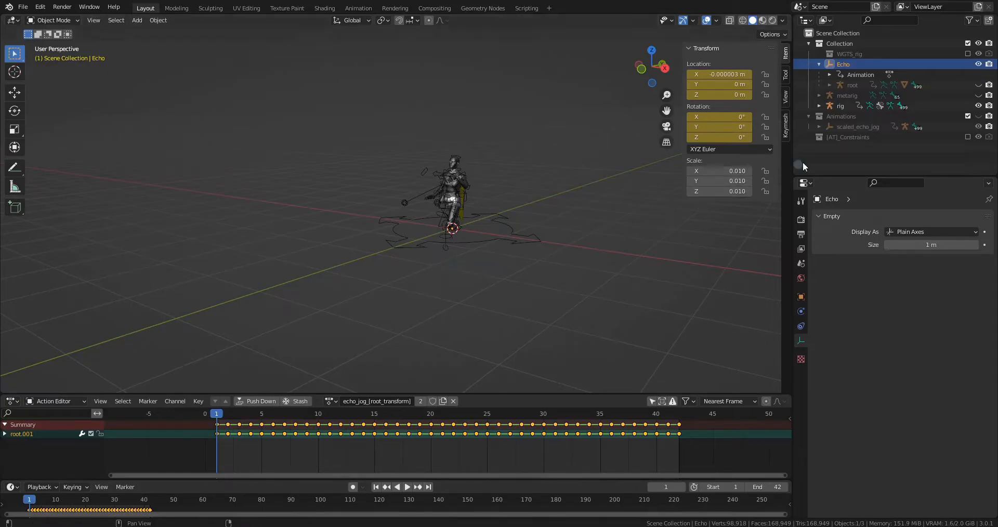
# Unhide and select the root armature and prepare an FBX export named echo_jog_fixed.fbx in D:\Blender\Export\Blender
pyautogui.click(869, 85)
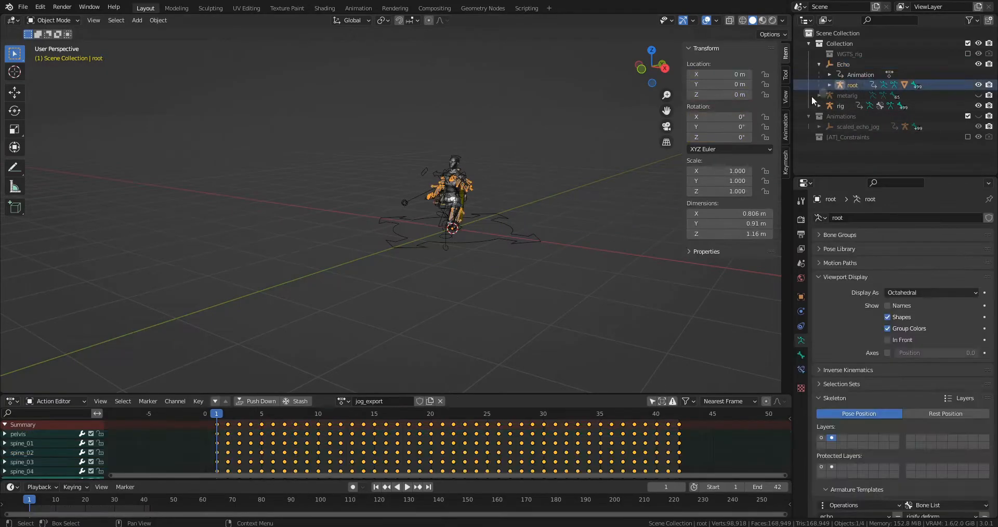
pyautogui.click(23, 7)
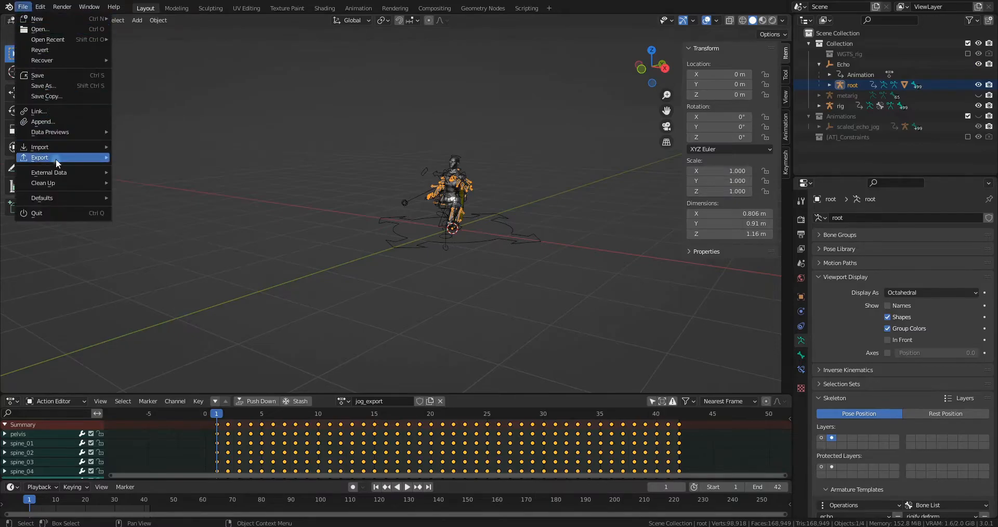
pyautogui.moveTo(55, 158)
pyautogui.click(182, 238)
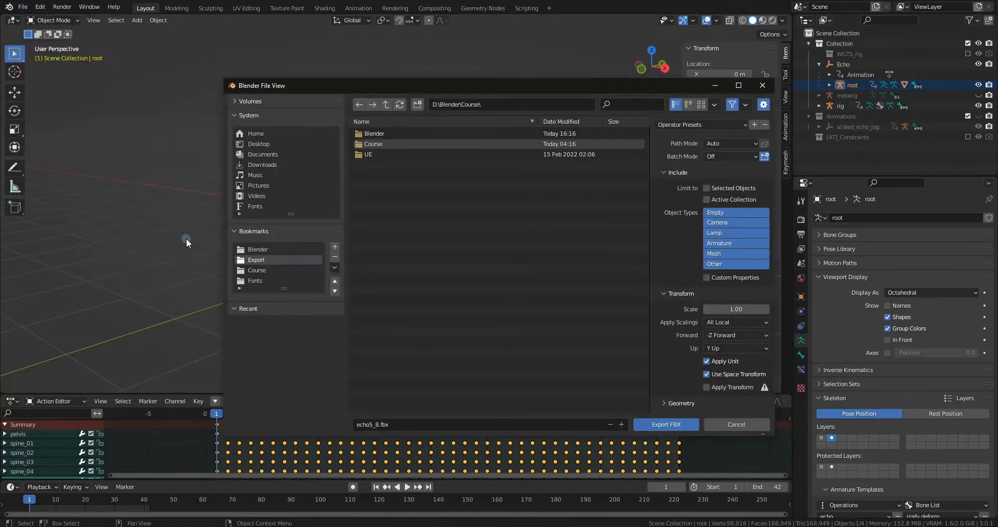
pyautogui.click(263, 260)
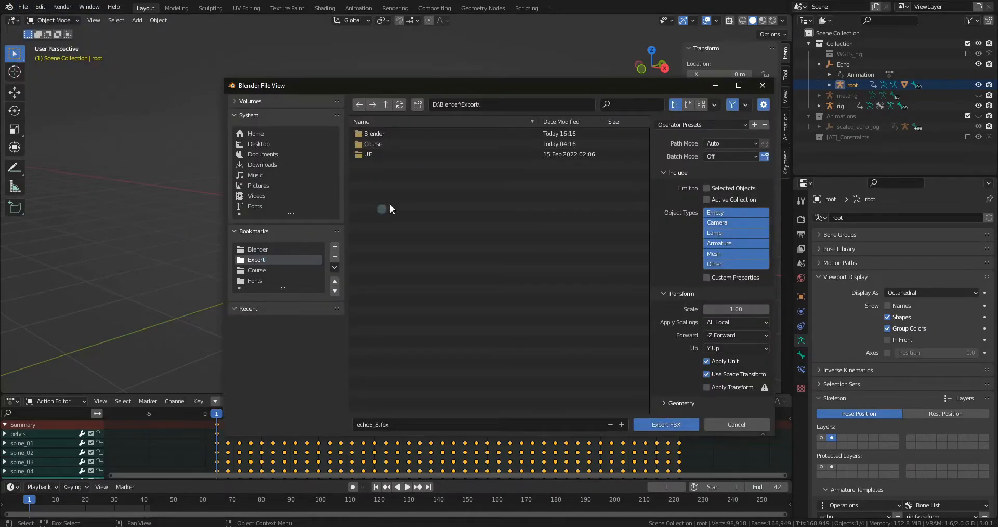
pyautogui.click(403, 134)
pyautogui.click(376, 425)
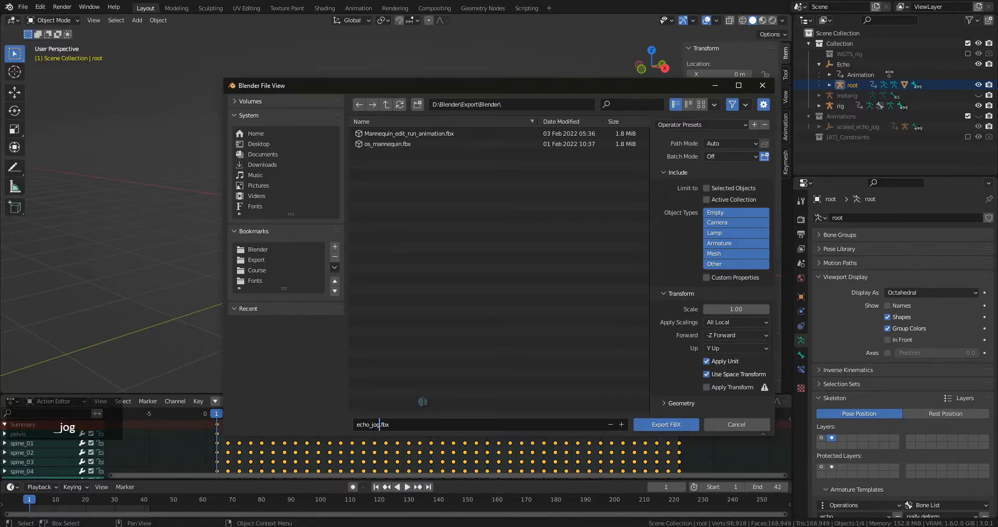
pyautogui.write('jog_fixed')
pyautogui.press('Return')
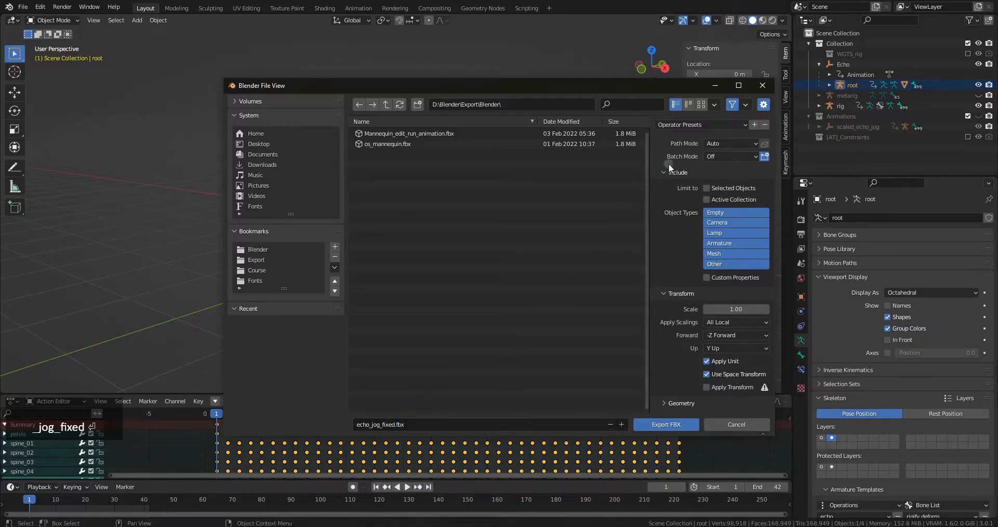
# Apply a saved operator preset to the FBX export and export the file
pyautogui.click(699, 124)
pyautogui.click(682, 149)
pyautogui.click(677, 426)
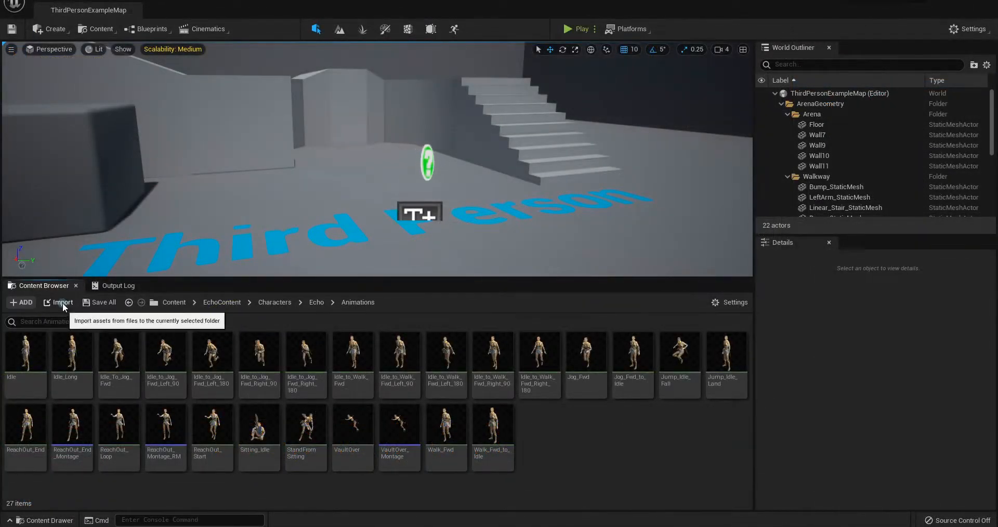
# Switch to Unreal Engine and import echo_jog_fixed.fbx into Echo's Animations folder using Echo_Skeleton
pyautogui.click(63, 303)
pyautogui.click(141, 85)
pyautogui.click(144, 84)
pyautogui.click(409, 252)
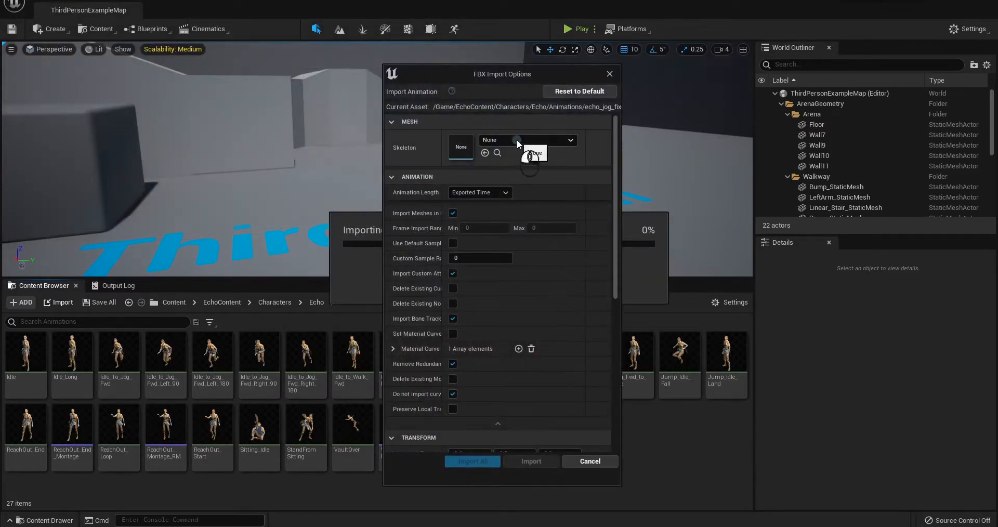
pyautogui.click(517, 139)
pyautogui.click(529, 232)
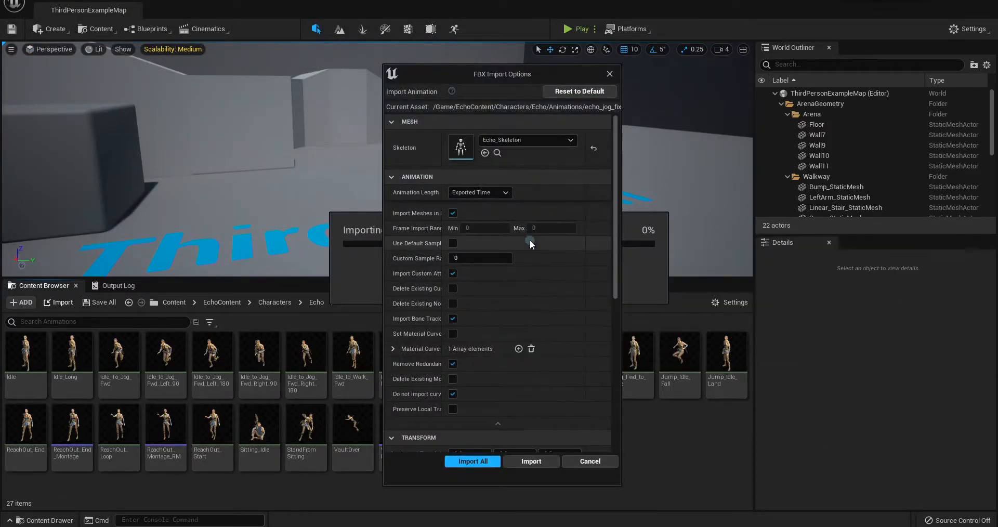
pyautogui.click(531, 461)
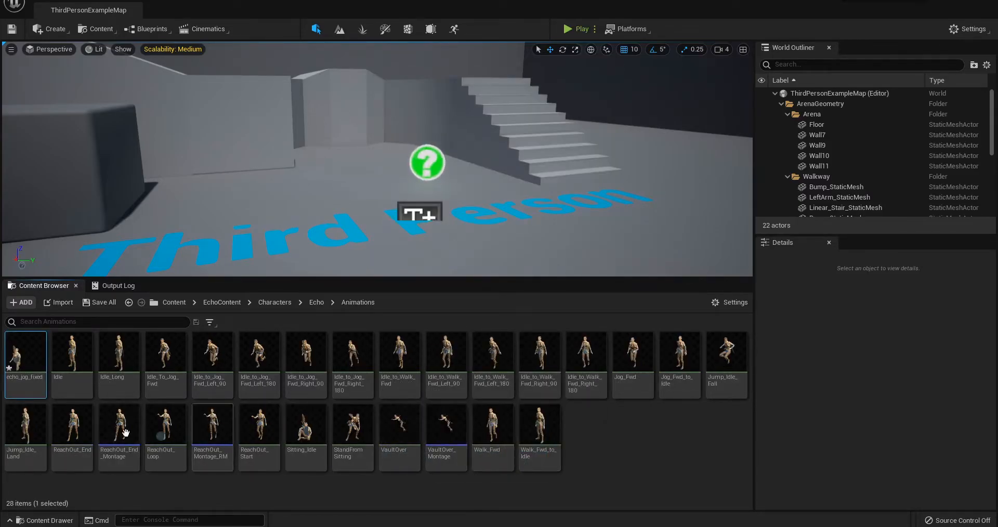
# Open the imported echo_jog_fixed animation and view the whole jogging character in the preview
pyautogui.doubleClick(26, 372)
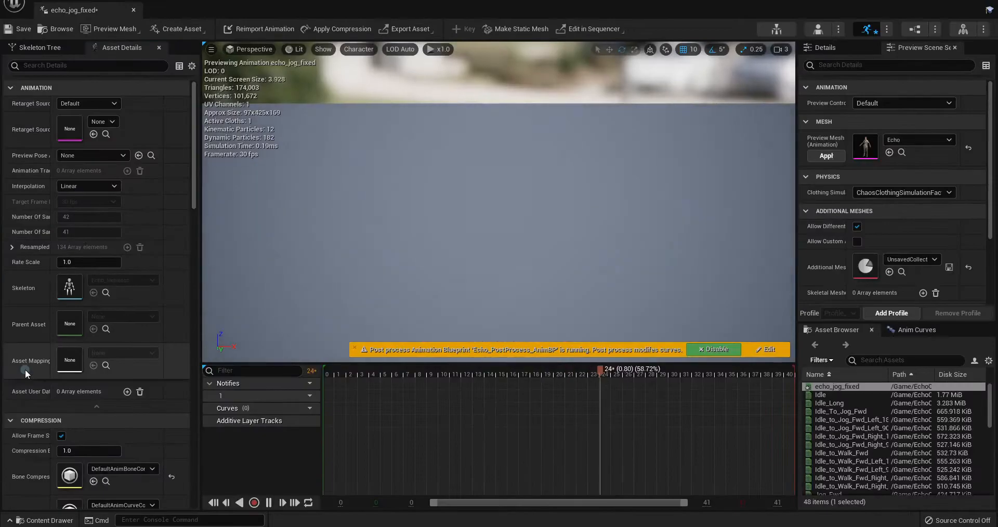
pyautogui.scroll(-3, 505, 215)
pyautogui.moveTo(554, 264); pyautogui.dragTo(451, 296, button='right')
pyautogui.press('d')
pyautogui.press('s')
pyautogui.press('a')
pyautogui.press('d')
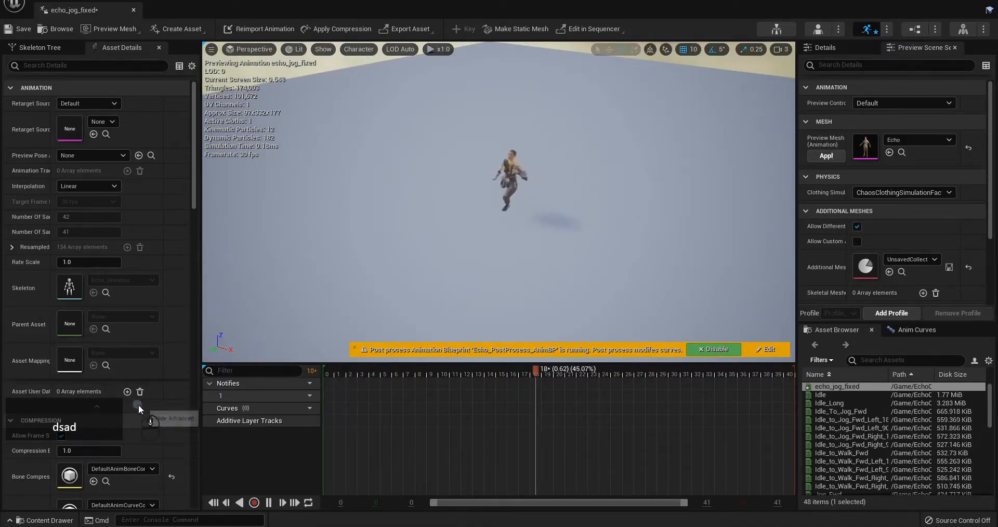
# Enable Force Root Lock for the echo_jog_fixed animation and inspect the jog up close in the preview
pyautogui.scroll(-8, 83, 411)
pyautogui.click(62, 403)
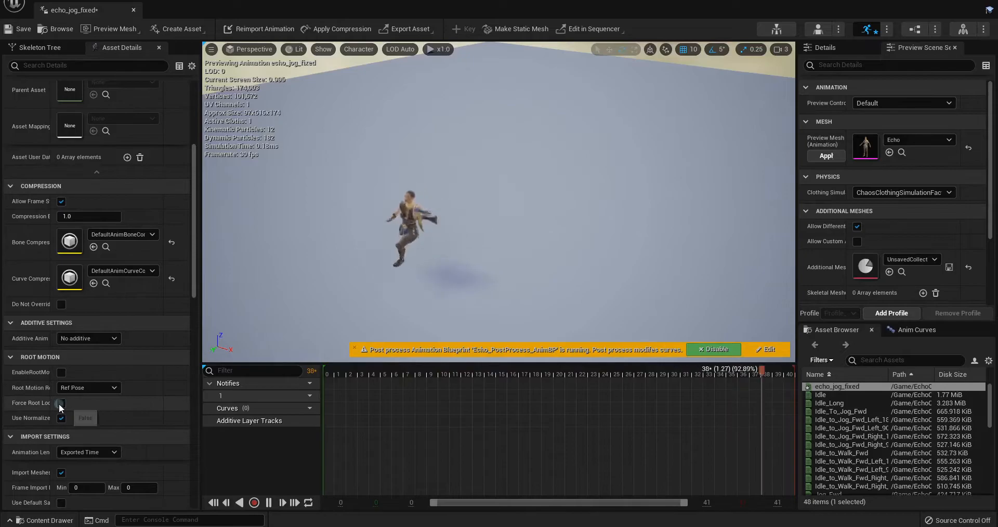
pyautogui.moveTo(591, 241); pyautogui.dragTo(598, 222, button='right')
pyautogui.press('w')
pyautogui.press('w')
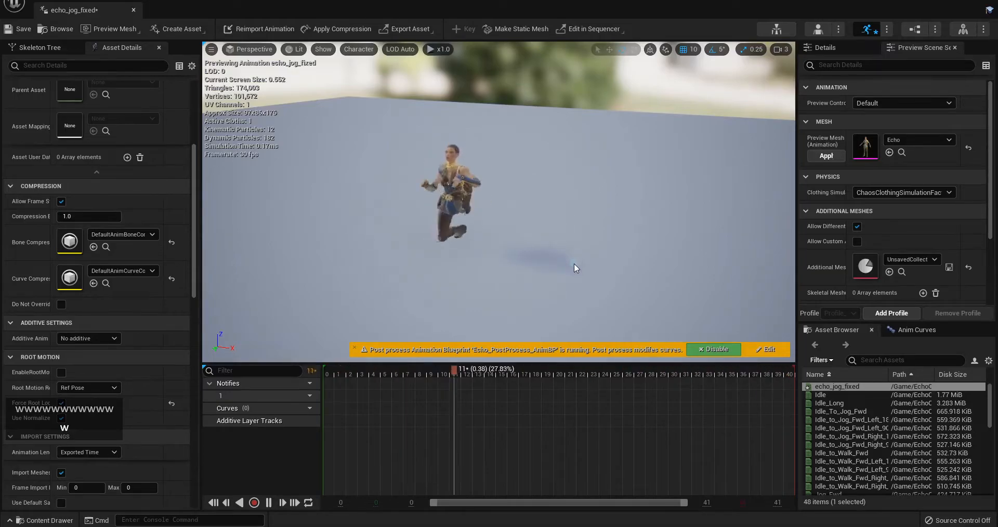